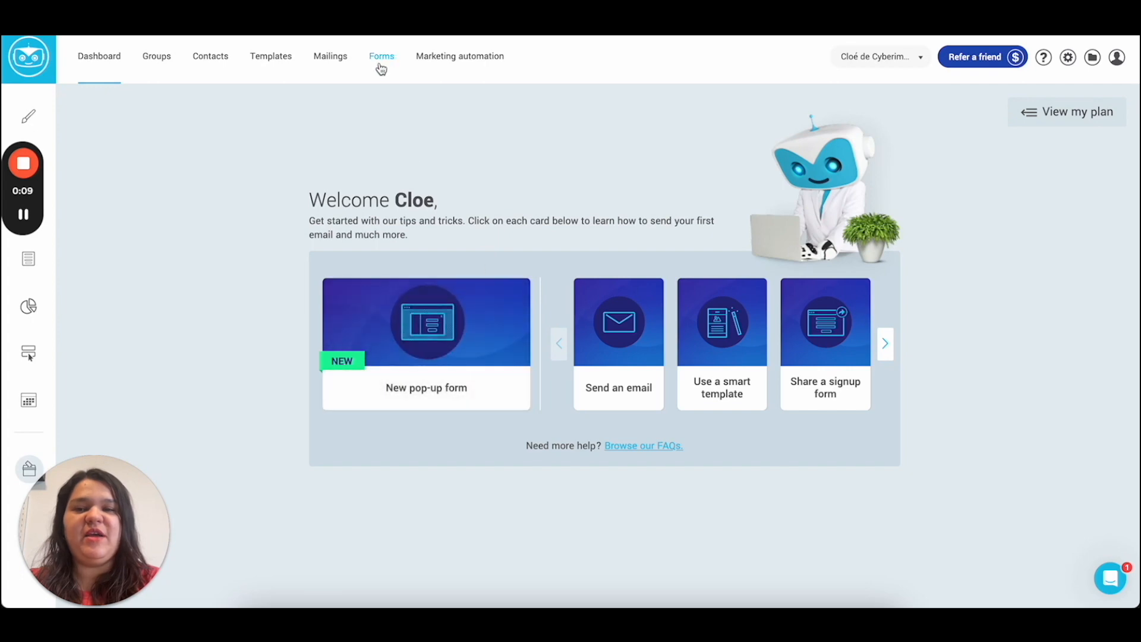
Step: Start a new pop-up form from the Forms list
click(383, 57)
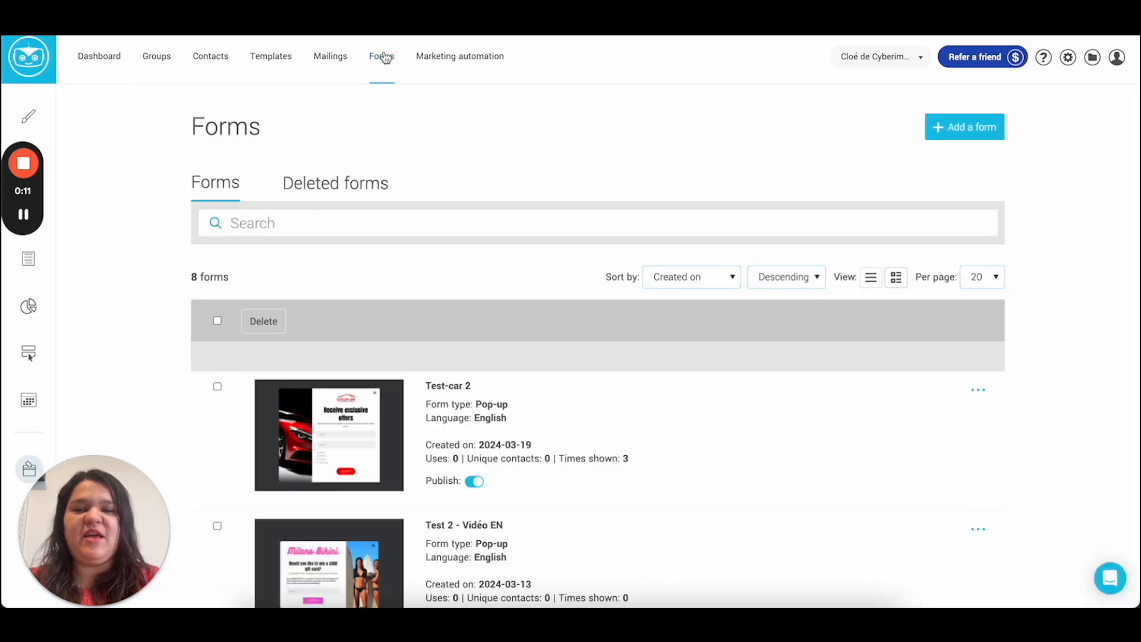
click(946, 137)
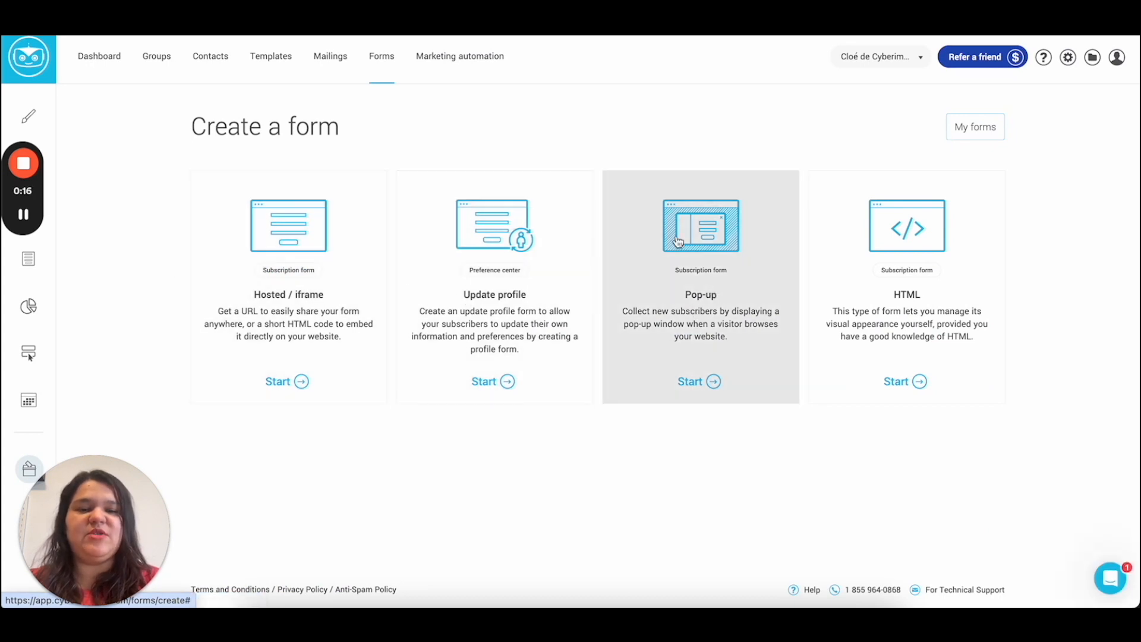
click(677, 332)
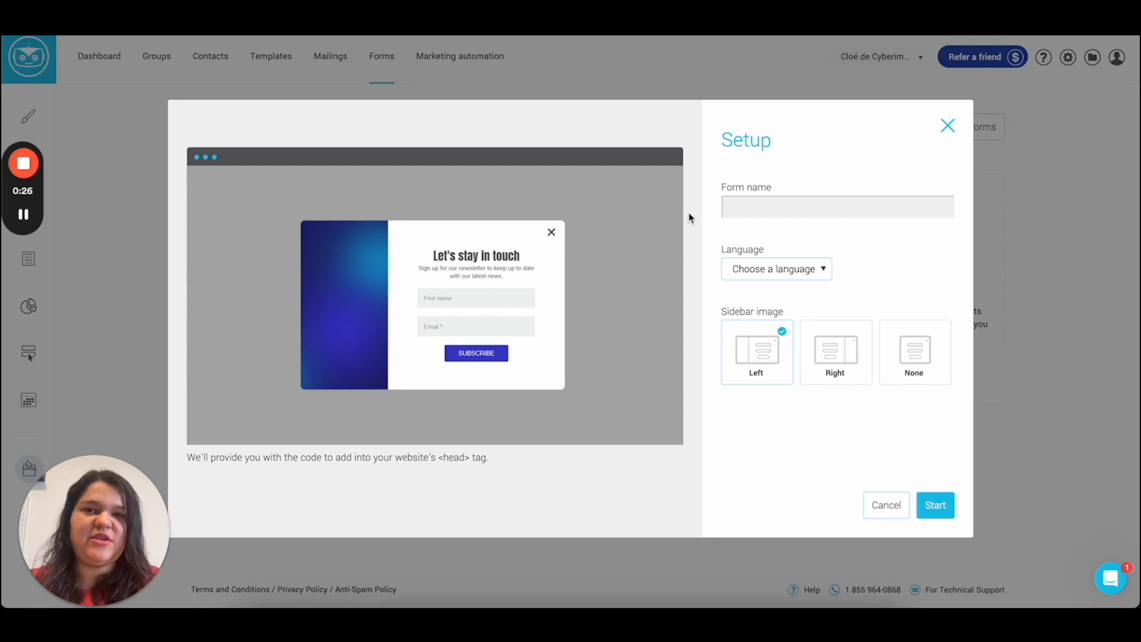
Step: Name the form 'Test - Travel Agency'
click(731, 208)
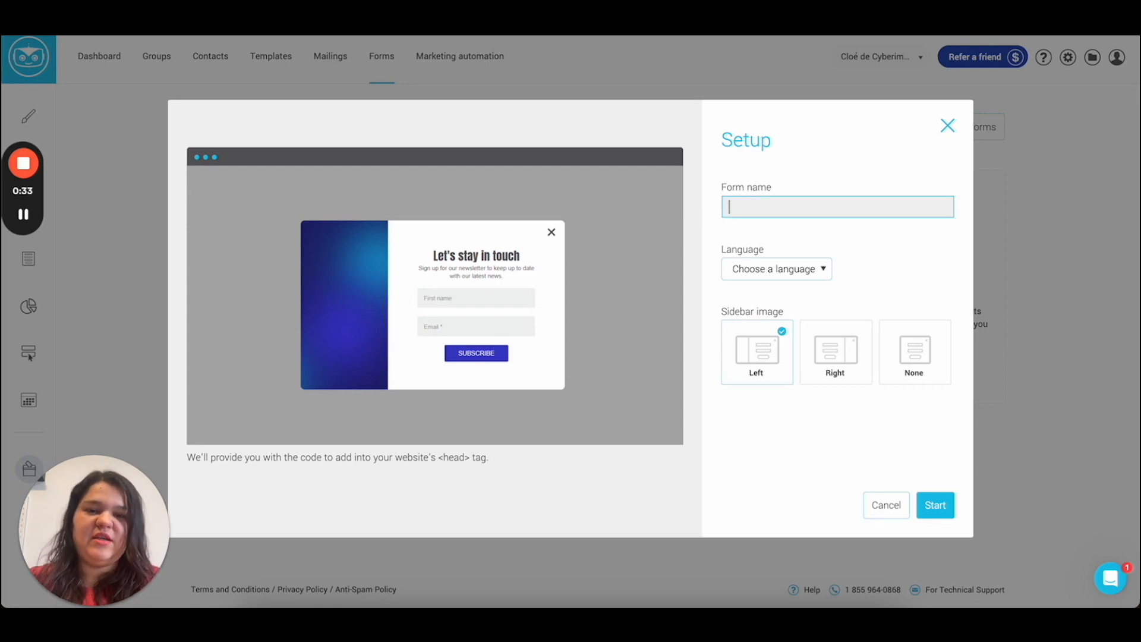
text(Test. -)
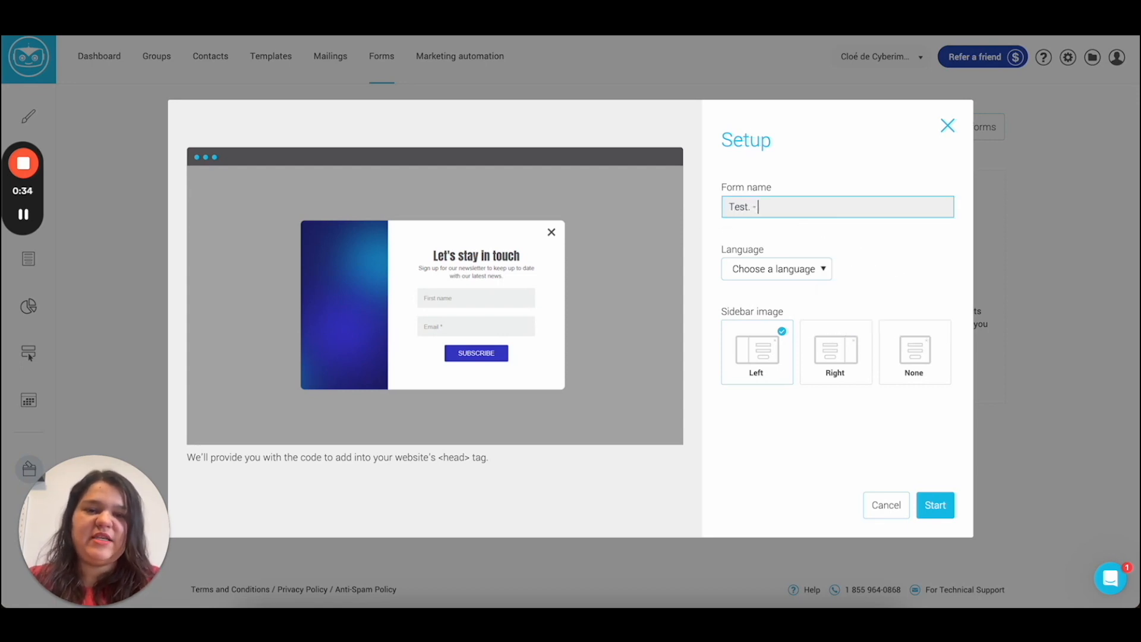
key(BackSpace)
key(BackSpace)
key(BackSpace)
text(- Tr)
key(BackSpace)
key(BackSpace)
text(vel Agency)
Step: Set the language to English, keep the left sidebar image, and create the form
click(737, 268)
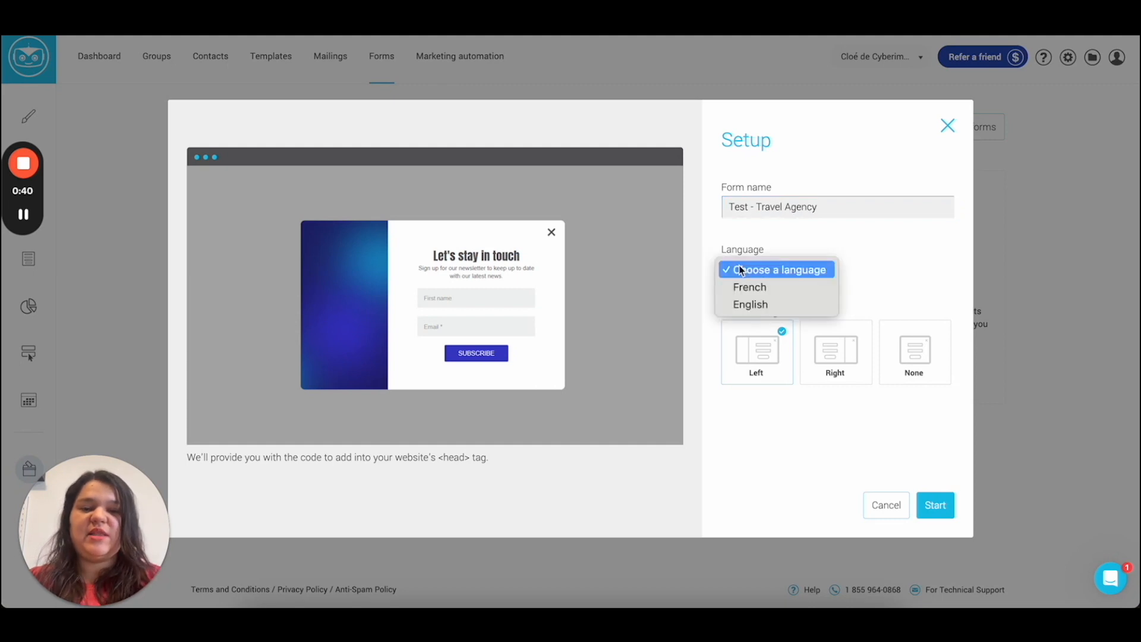
click(751, 304)
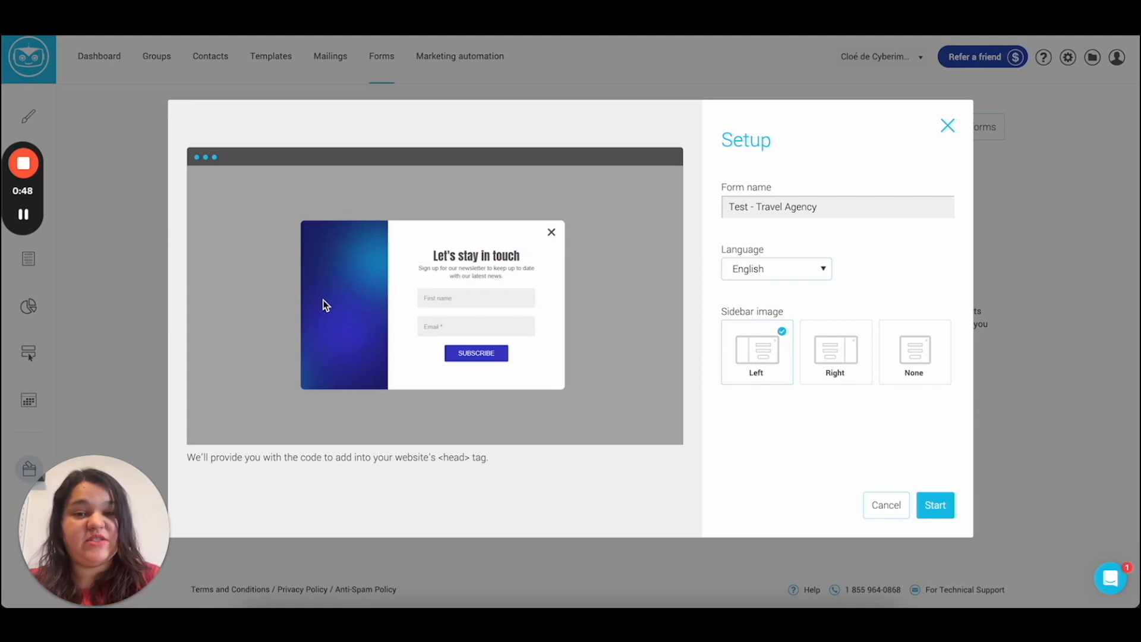
click(833, 351)
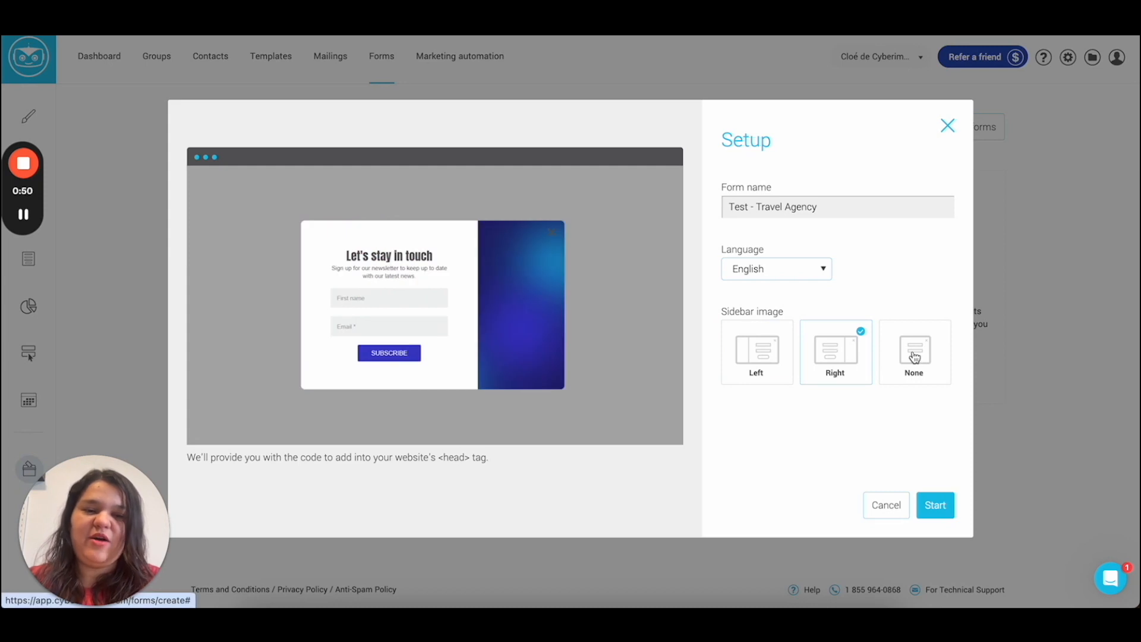
click(924, 356)
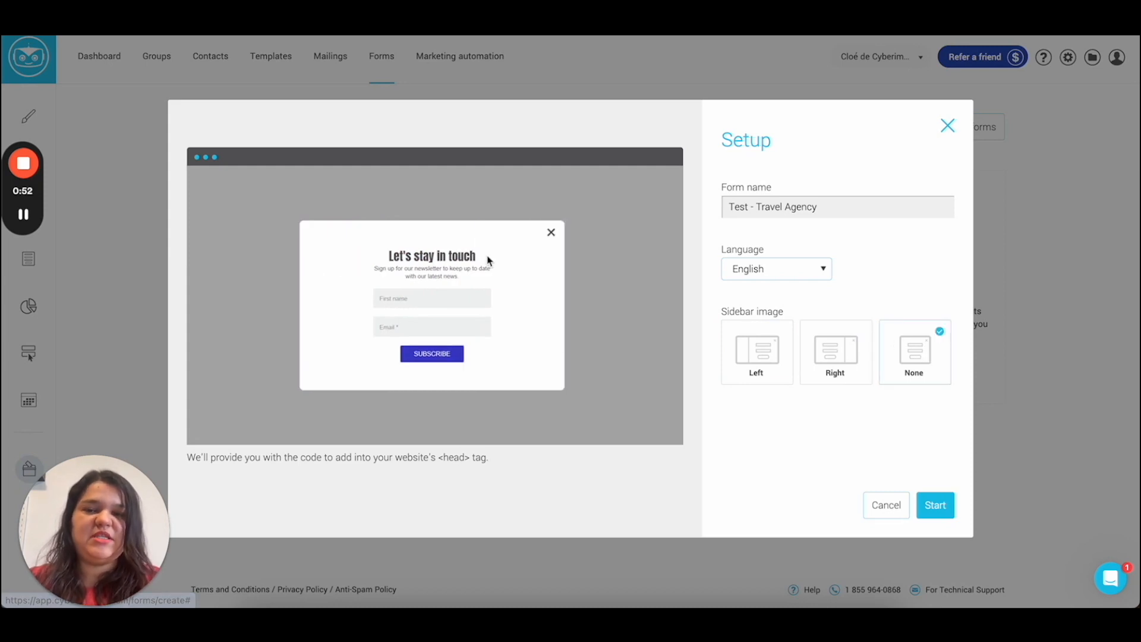
click(747, 361)
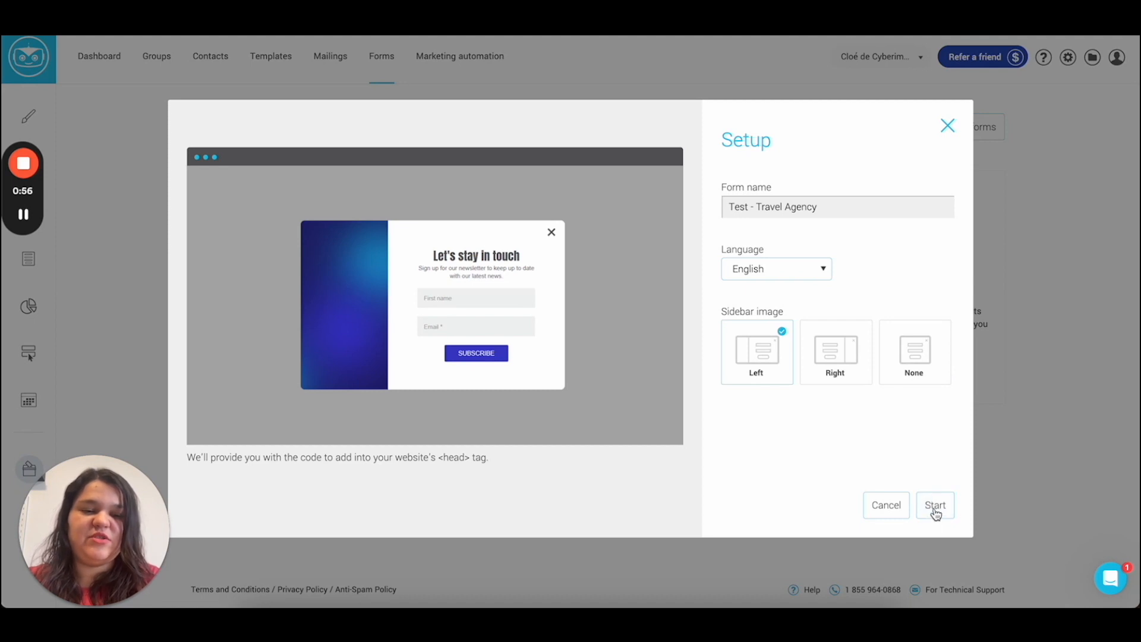
click(935, 510)
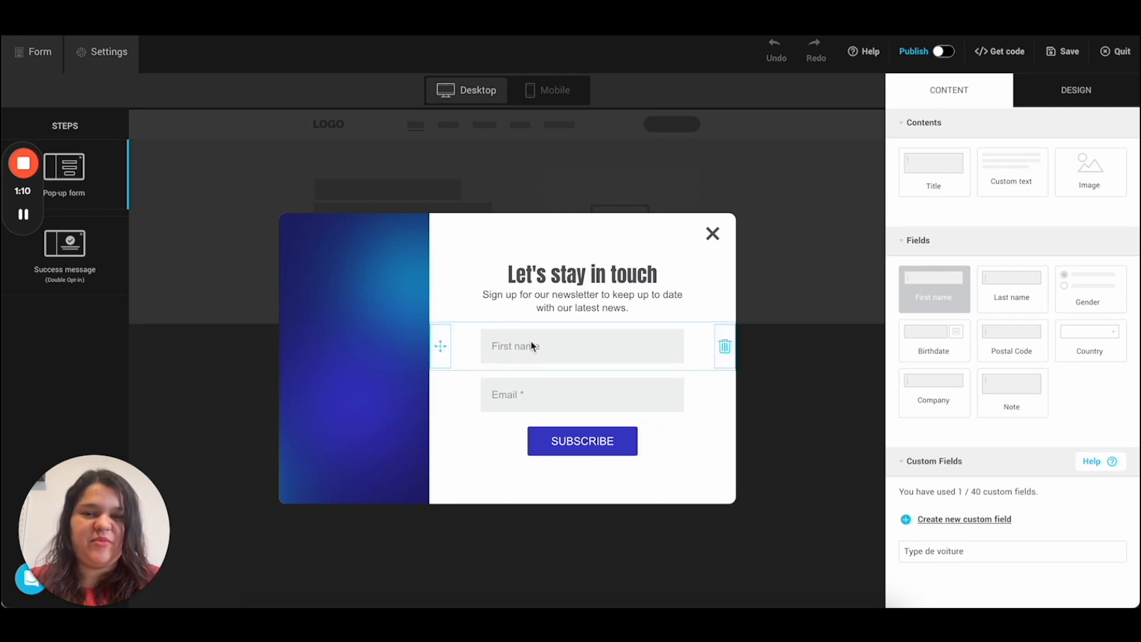
Step: Change the pop-up heading text to 'Sign up to our newsletter'
click(575, 285)
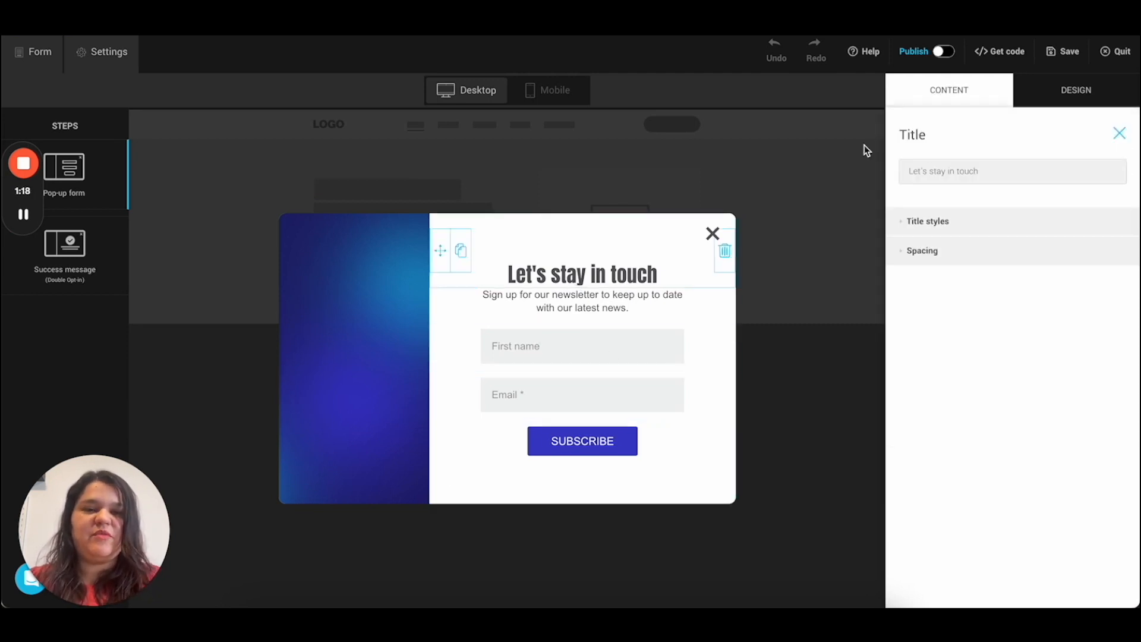
triple_click(960, 173)
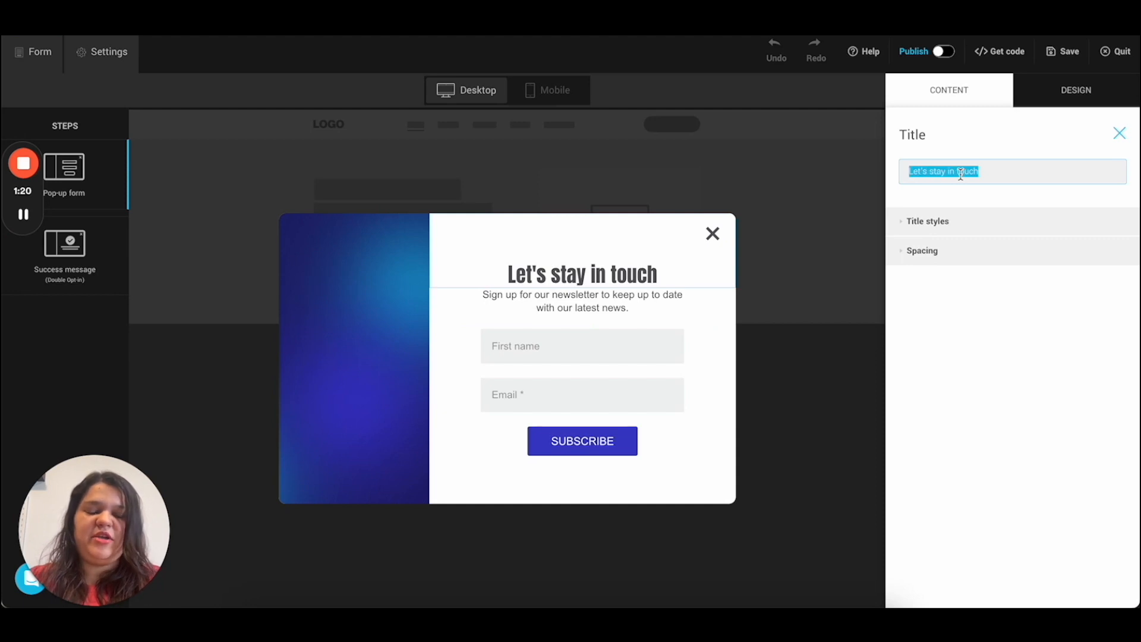
text(Sign up )
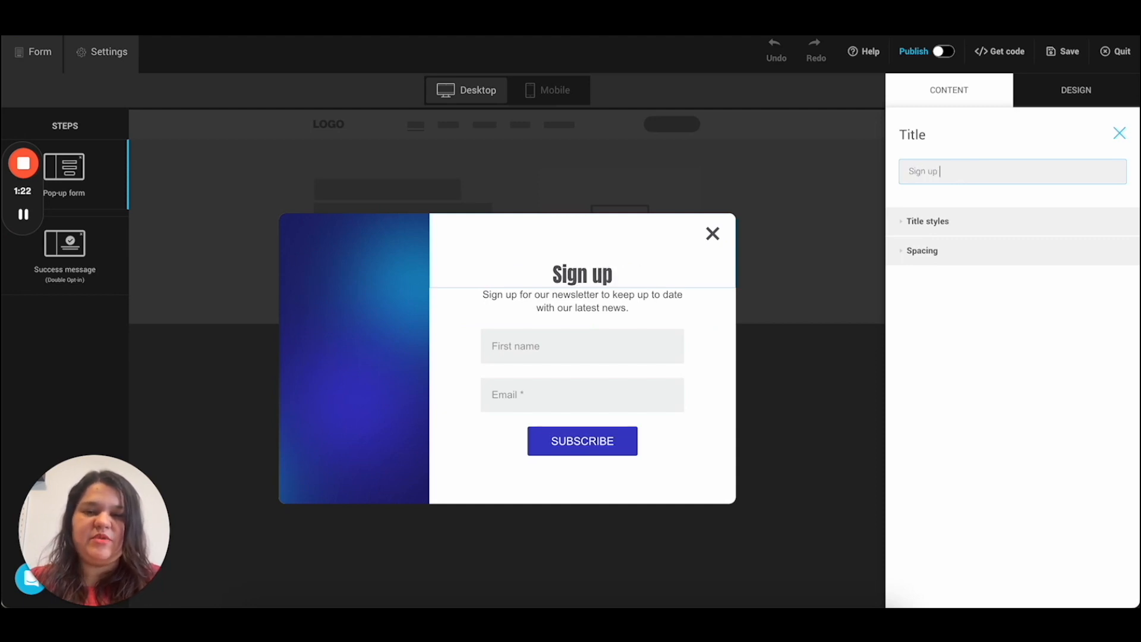
text(to our newsletter)
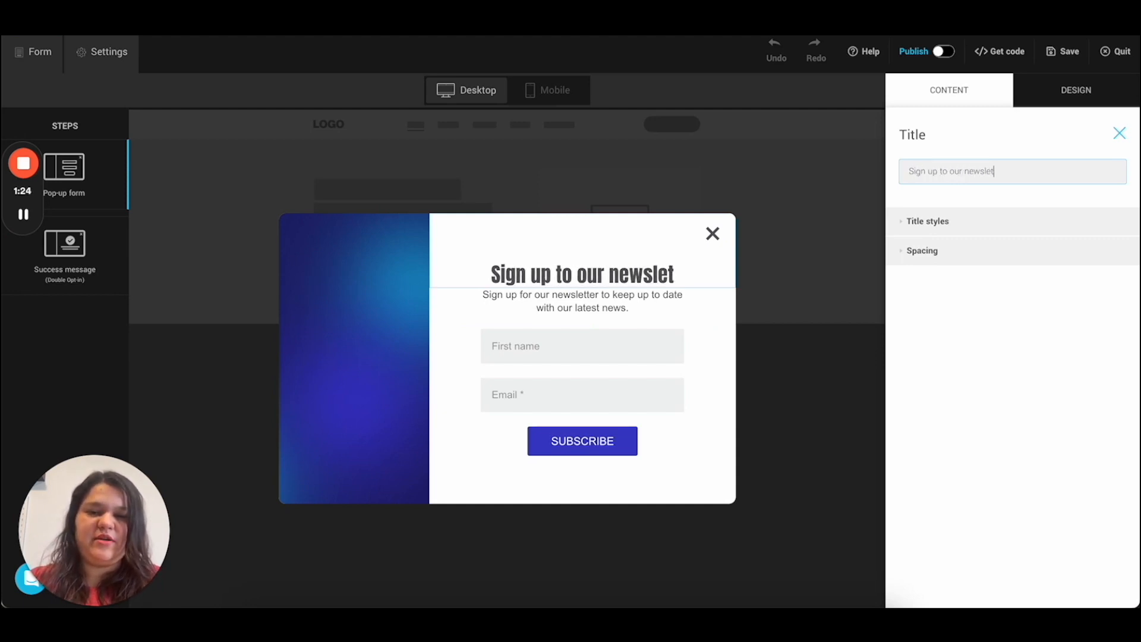
Step: Set the heading font to Anton at 38 px
click(922, 227)
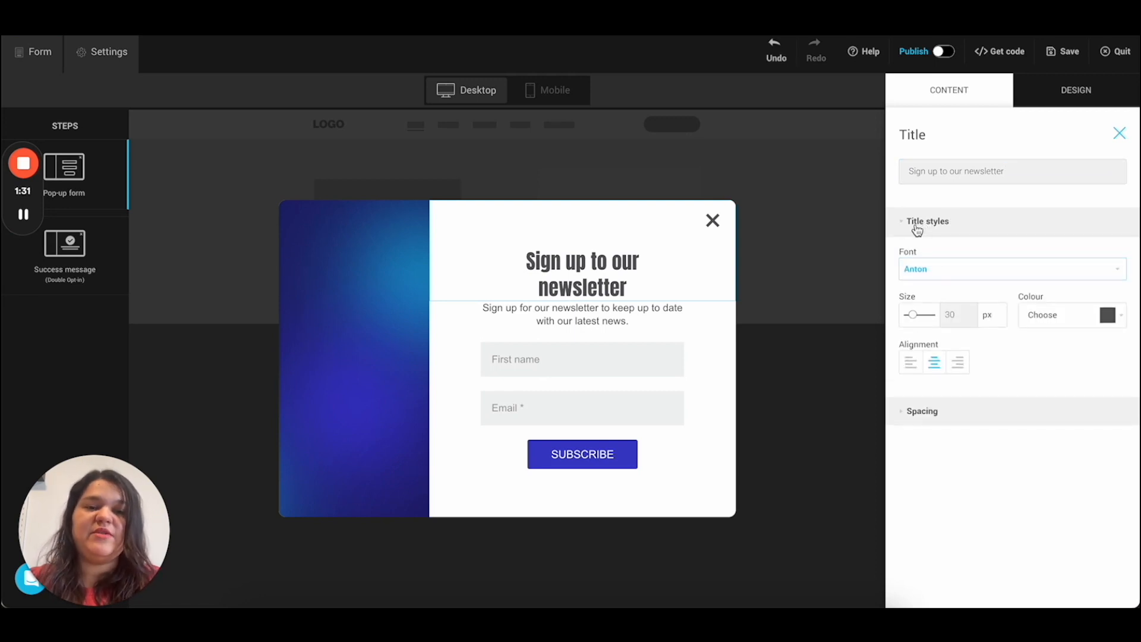
click(932, 269)
scroll(969, 382, down, 1)
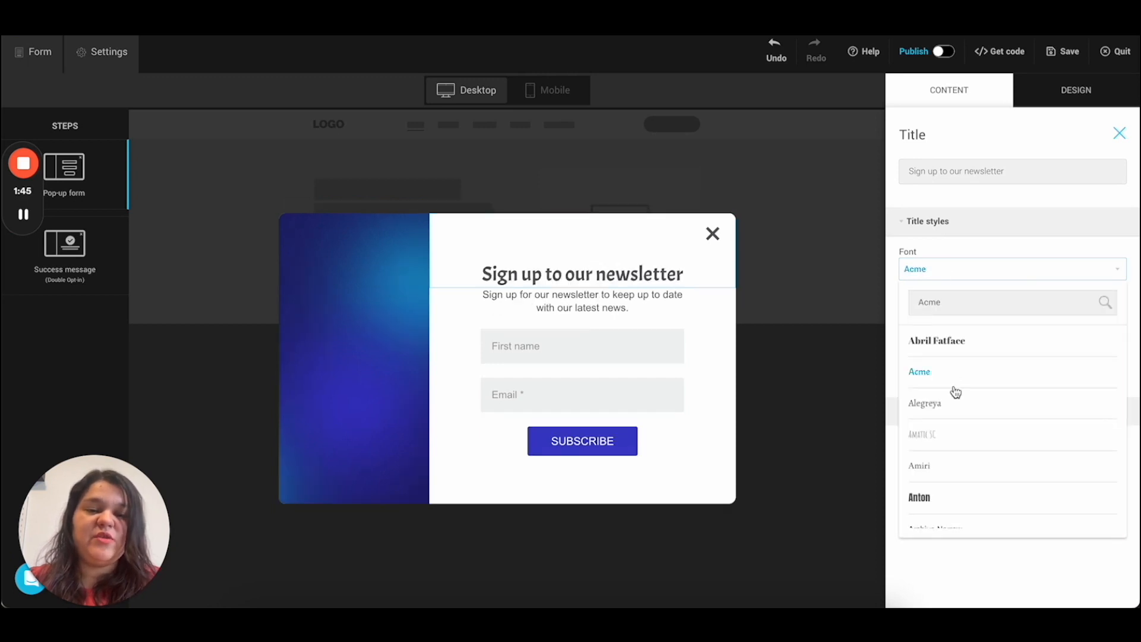
scroll(954, 390, down, 2)
scroll(959, 456, down, 2)
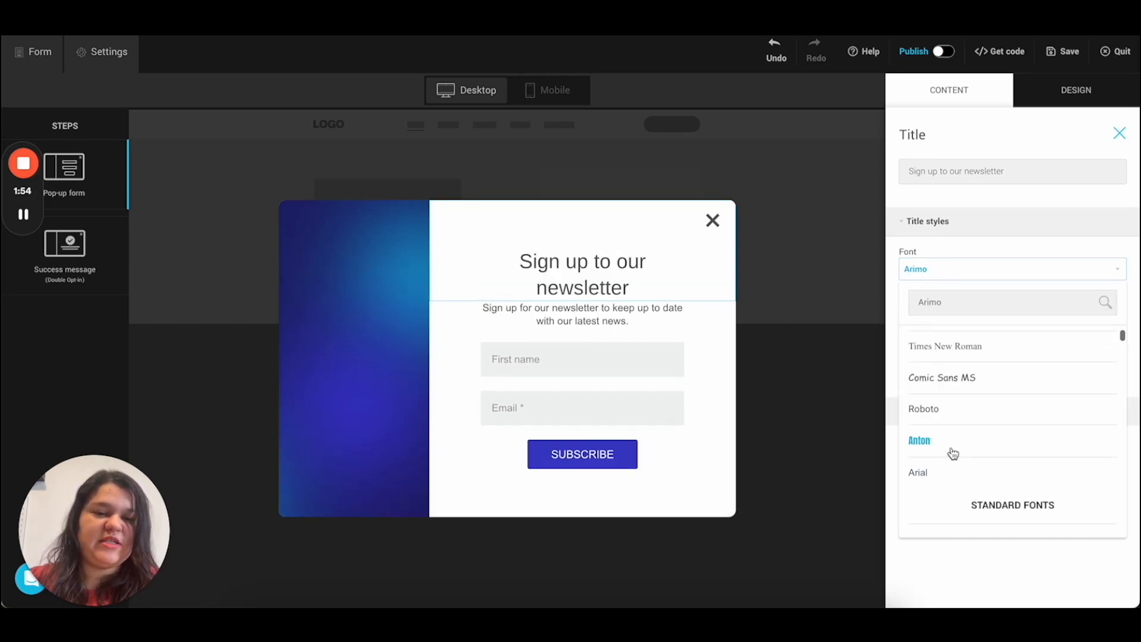
click(952, 451)
mouse_move(916, 320)
mouse_down()
mouse_move(907, 323)
mouse_move(917, 320)
mouse_up()
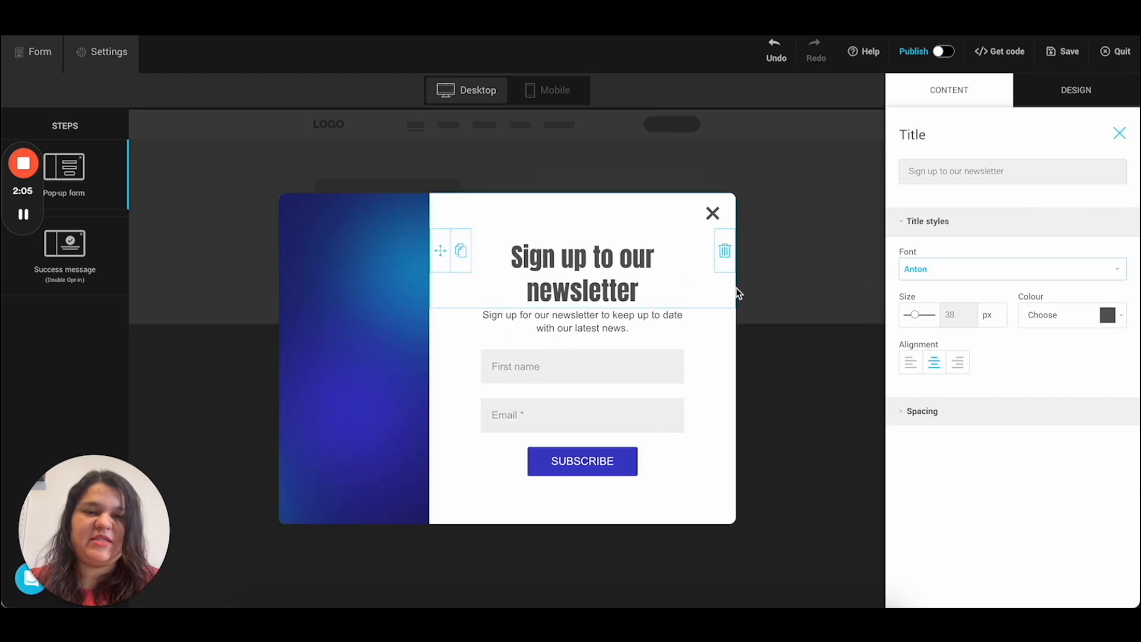
Step: Colour the heading dark red
click(1056, 320)
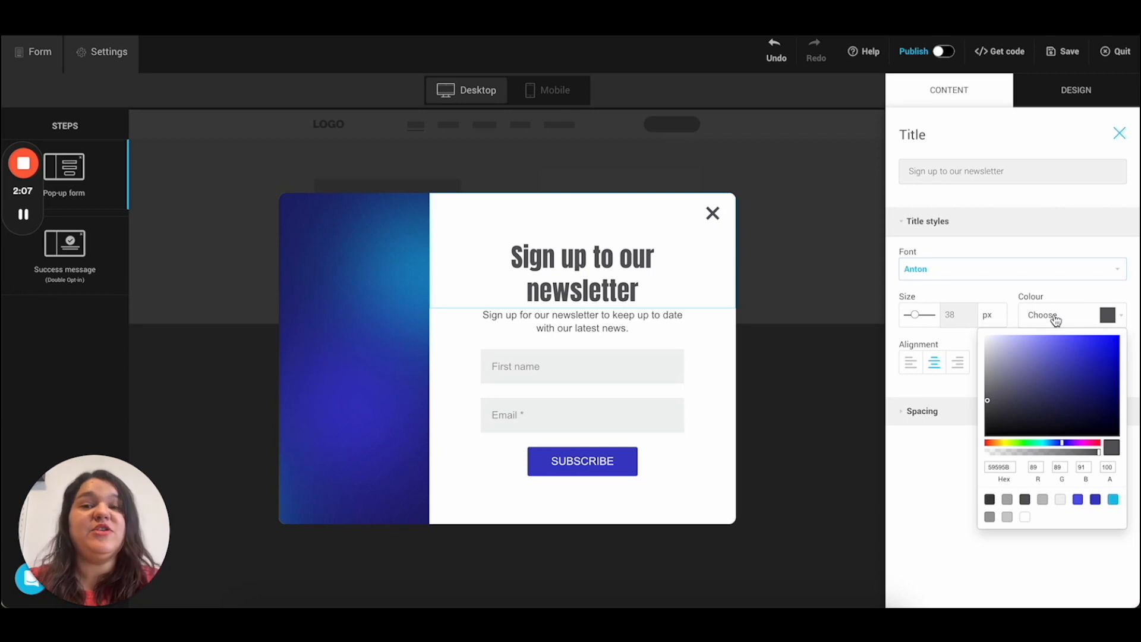
click(1062, 339)
click(1100, 347)
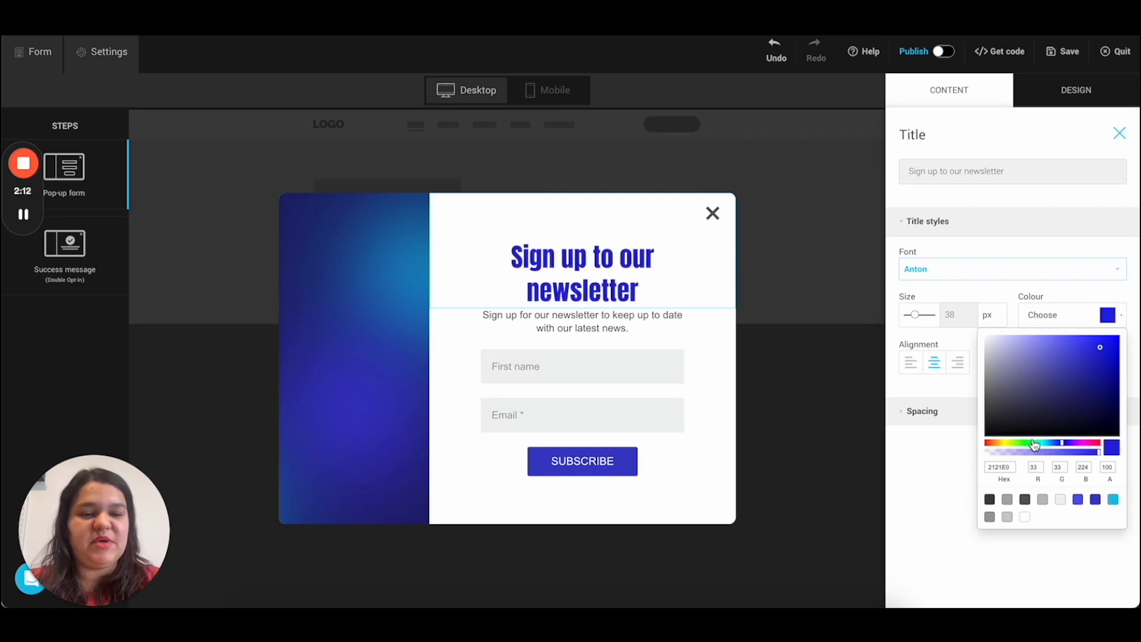
drag(1050, 455, 1098, 444)
click(1099, 373)
drag(1103, 377, 1122, 366)
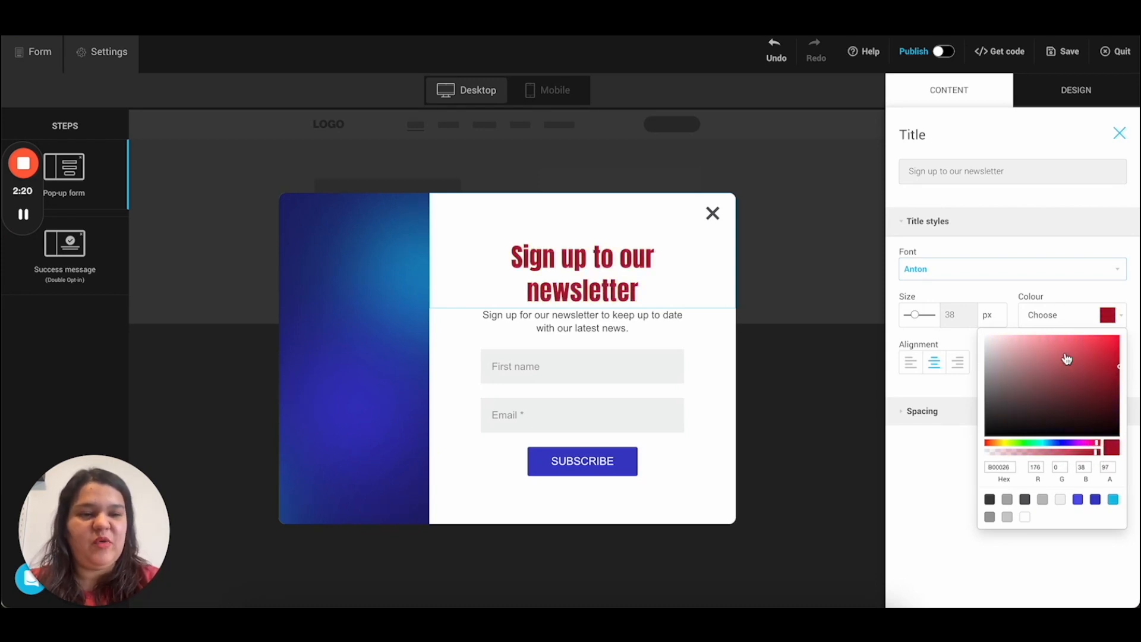
click(1033, 291)
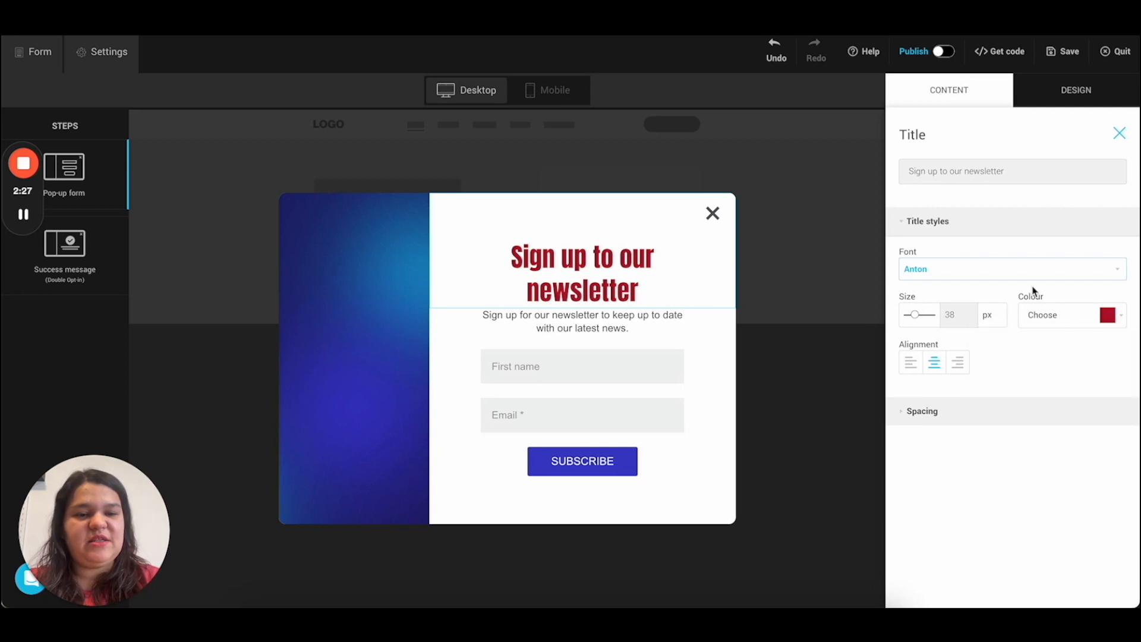
Step: Try the heading alignments and settle on centred
click(908, 366)
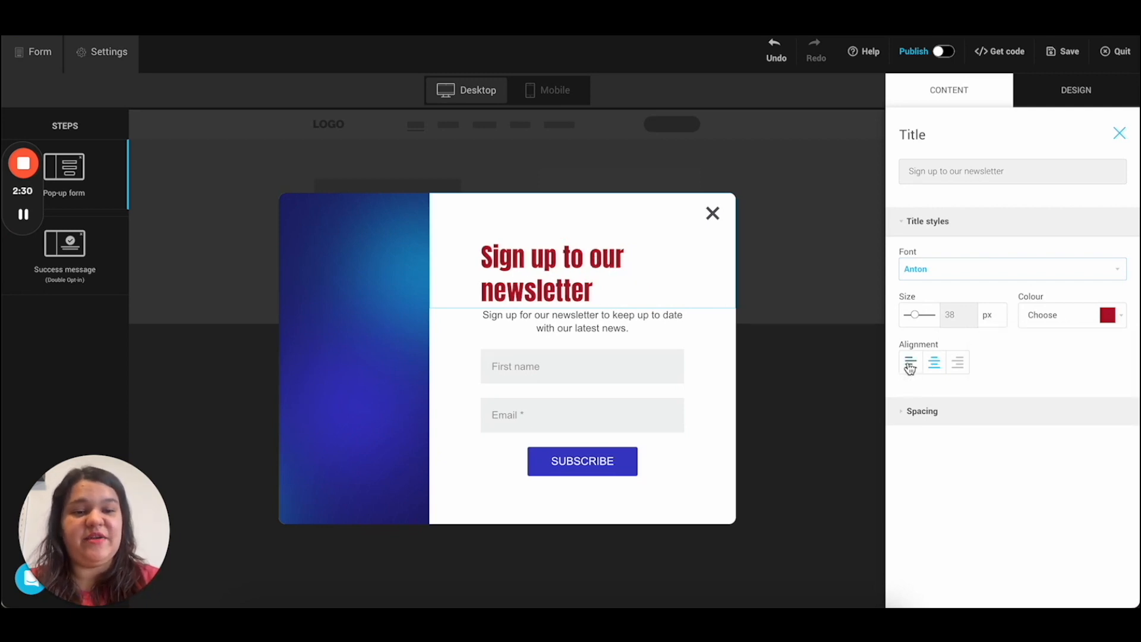
click(934, 364)
click(957, 364)
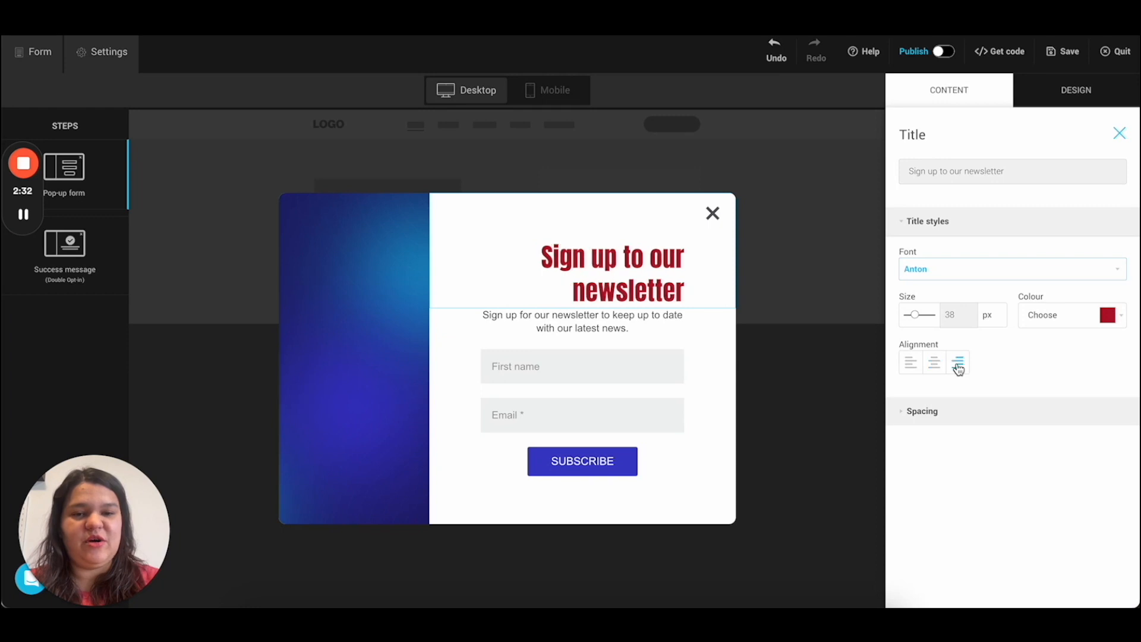
click(934, 364)
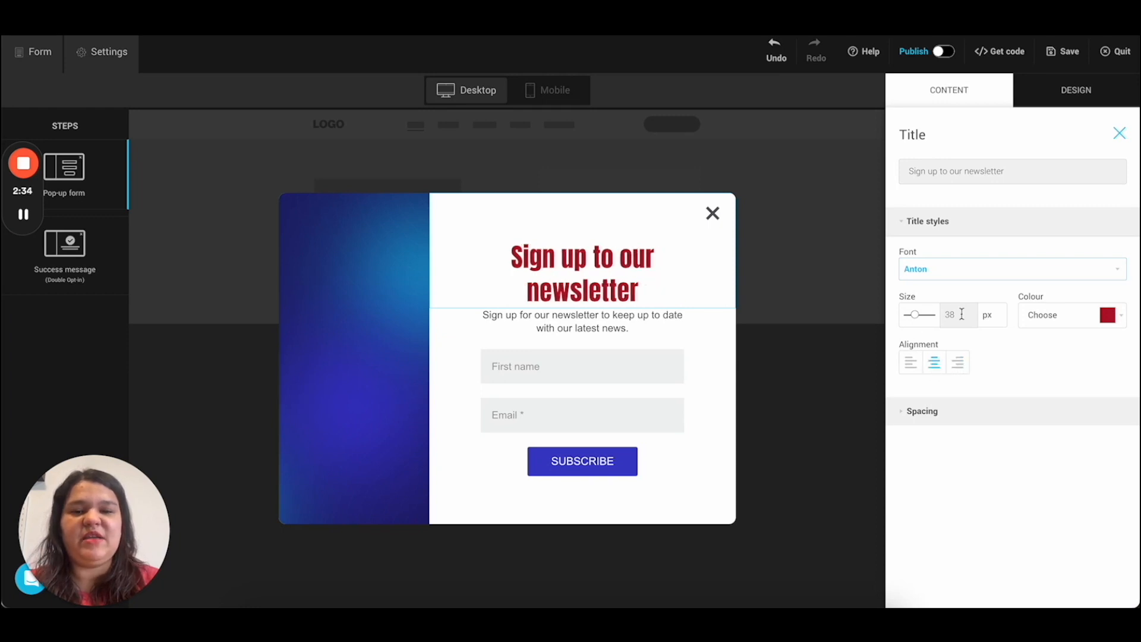
Step: Set the heading spacing to 54 px above and 17 px below
click(915, 410)
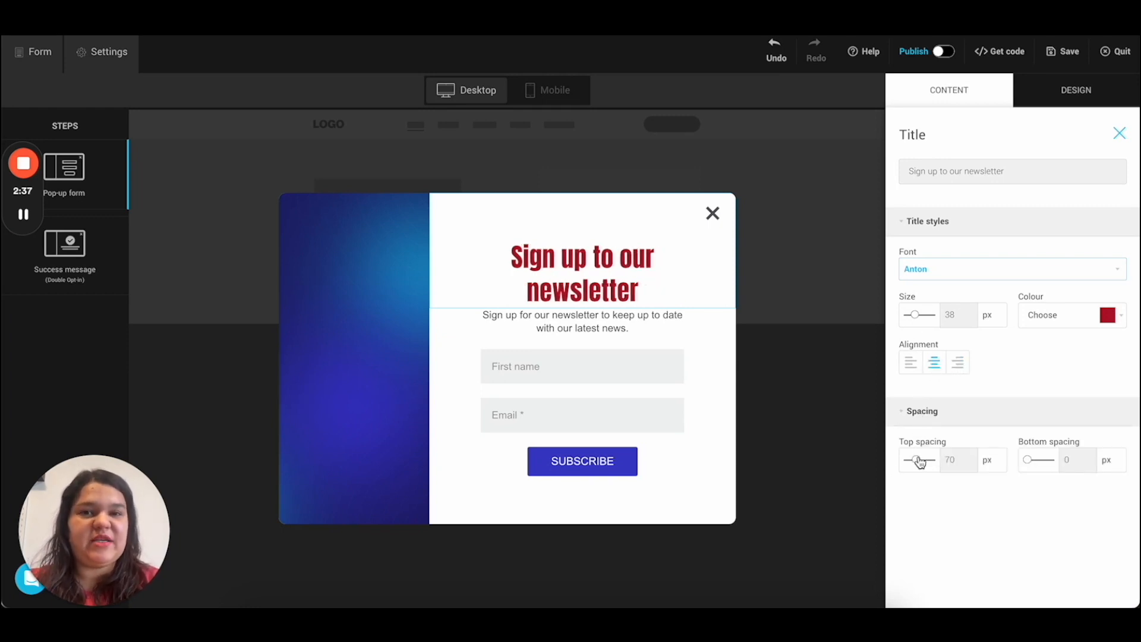
mouse_move(648, 245)
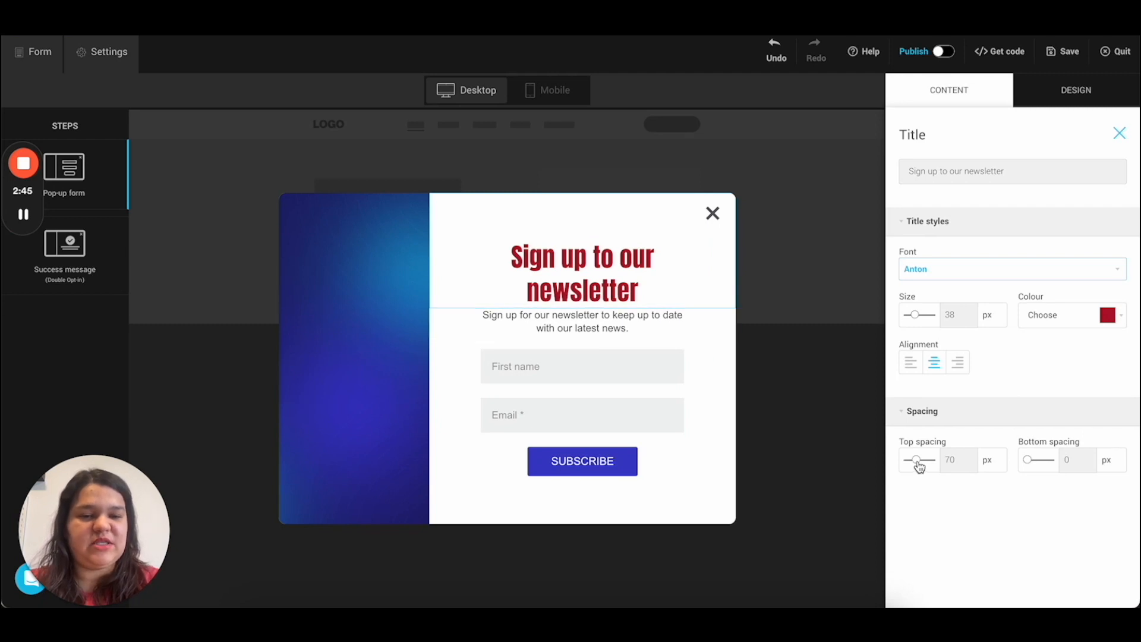
drag(918, 467, 917, 468)
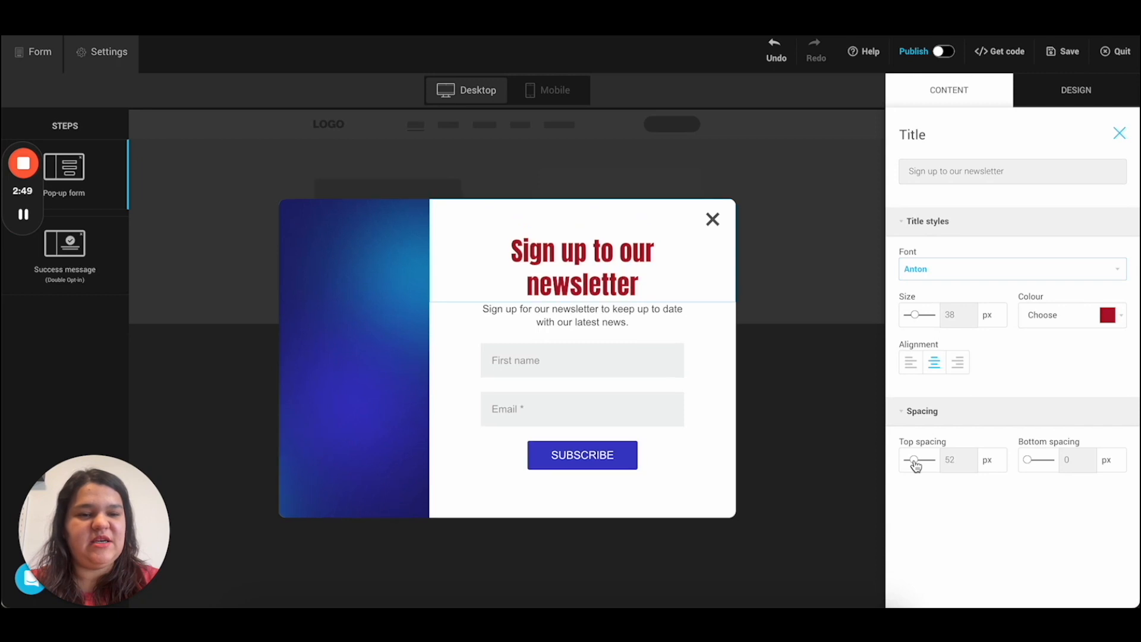
mouse_move(917, 467)
mouse_down()
mouse_move(925, 461)
mouse_move(914, 467)
mouse_up()
drag(1027, 460, 1032, 464)
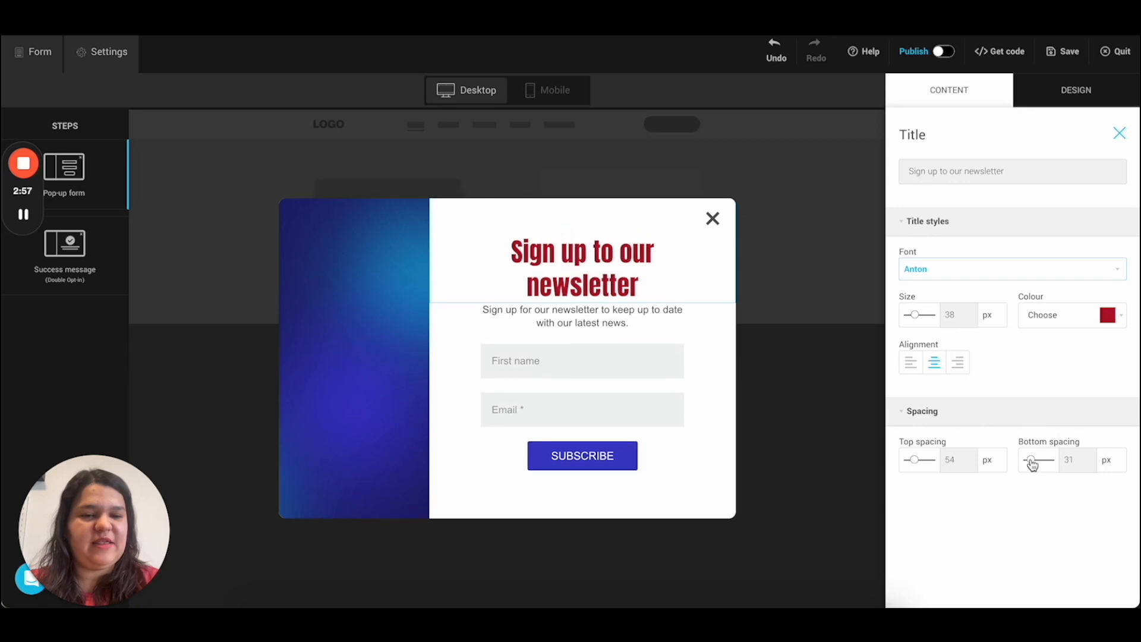
drag(1031, 464, 1028, 463)
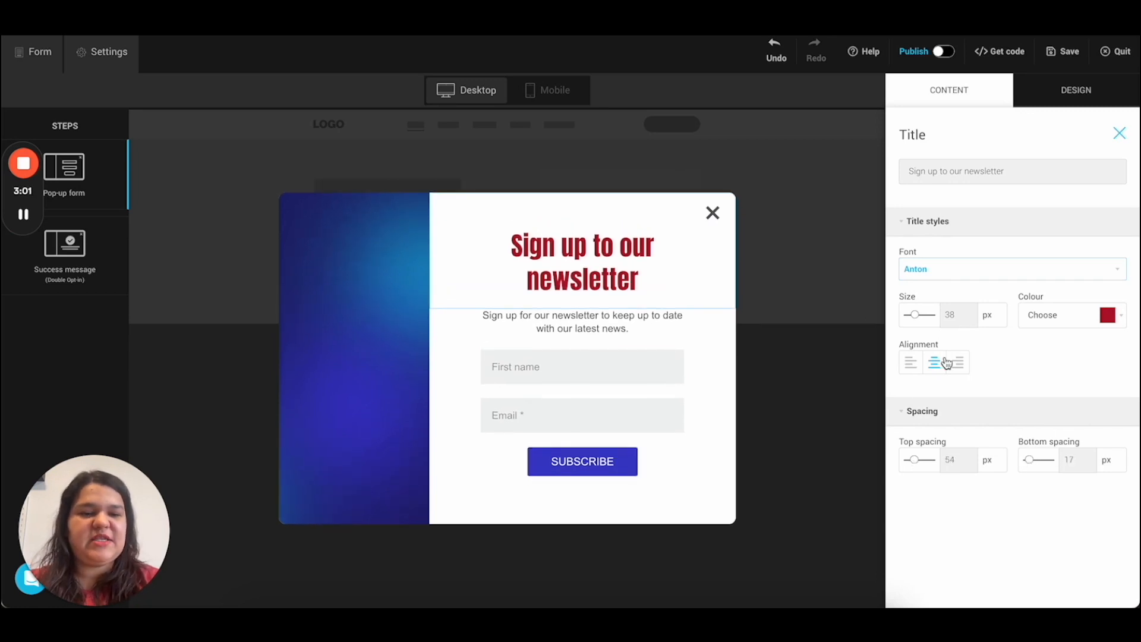
Step: Extend the subtitle text so it ends with 'with travel deals'
click(568, 320)
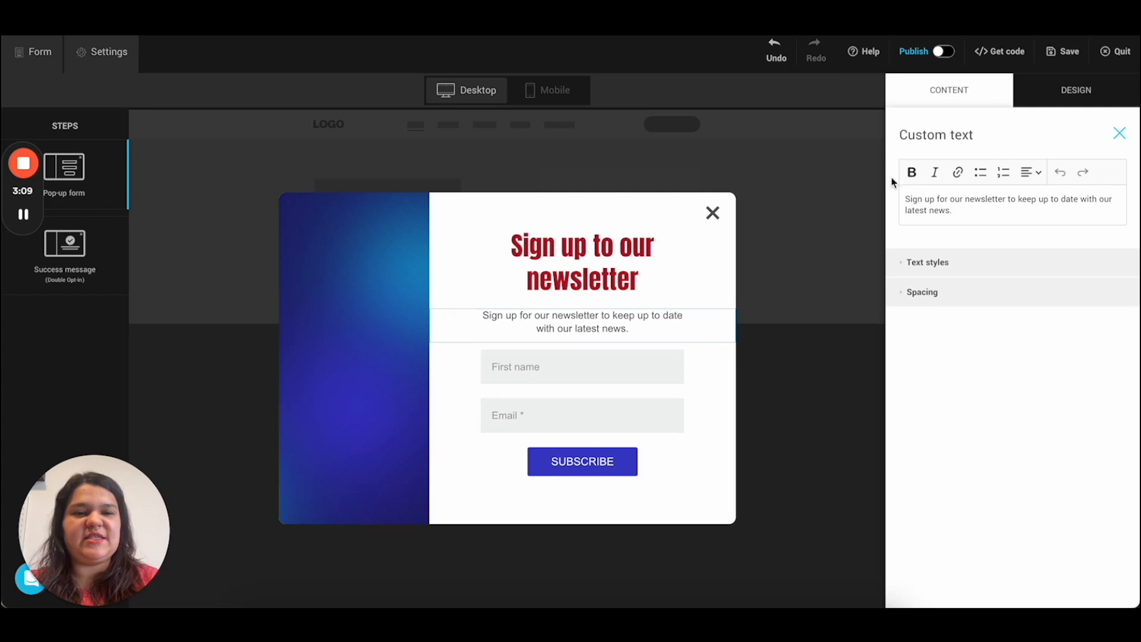
click(950, 209)
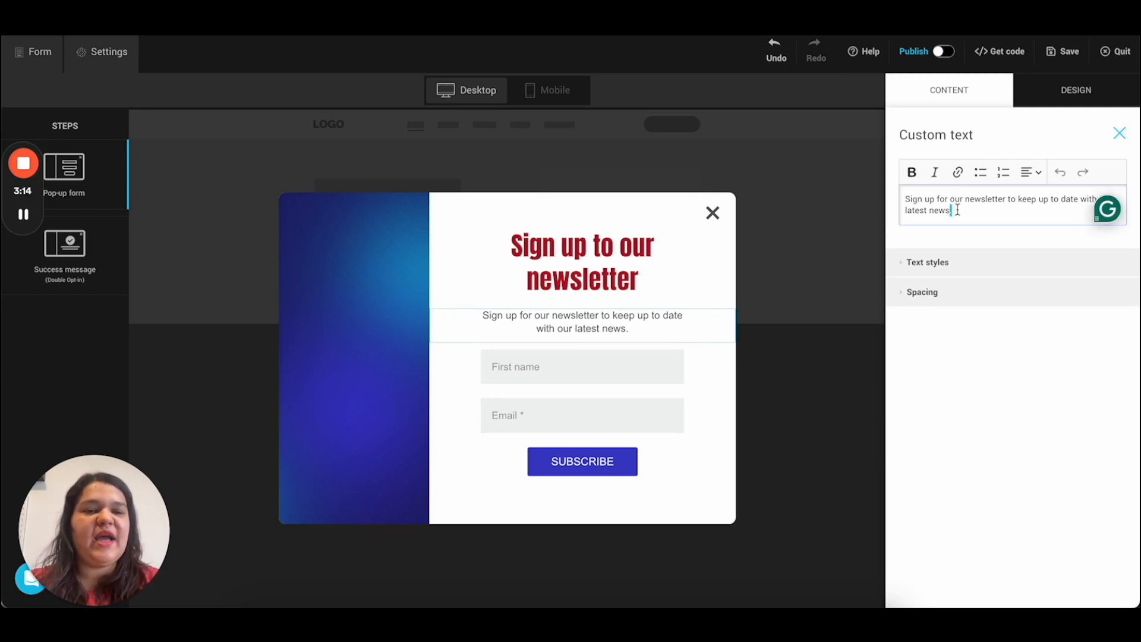
text(.)
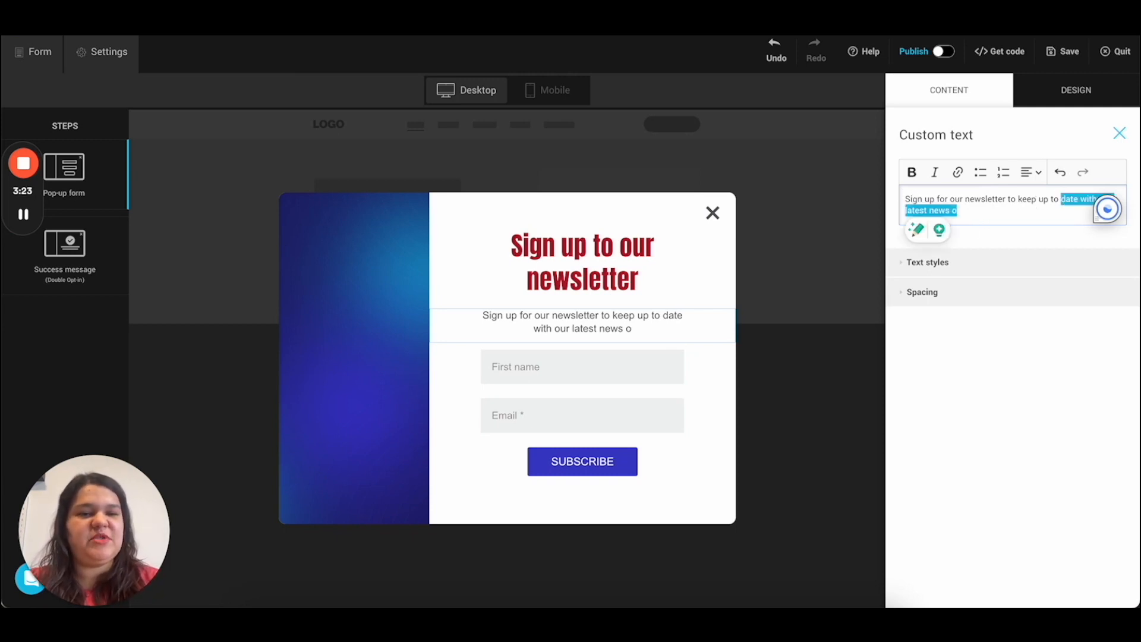
text(date with travel)
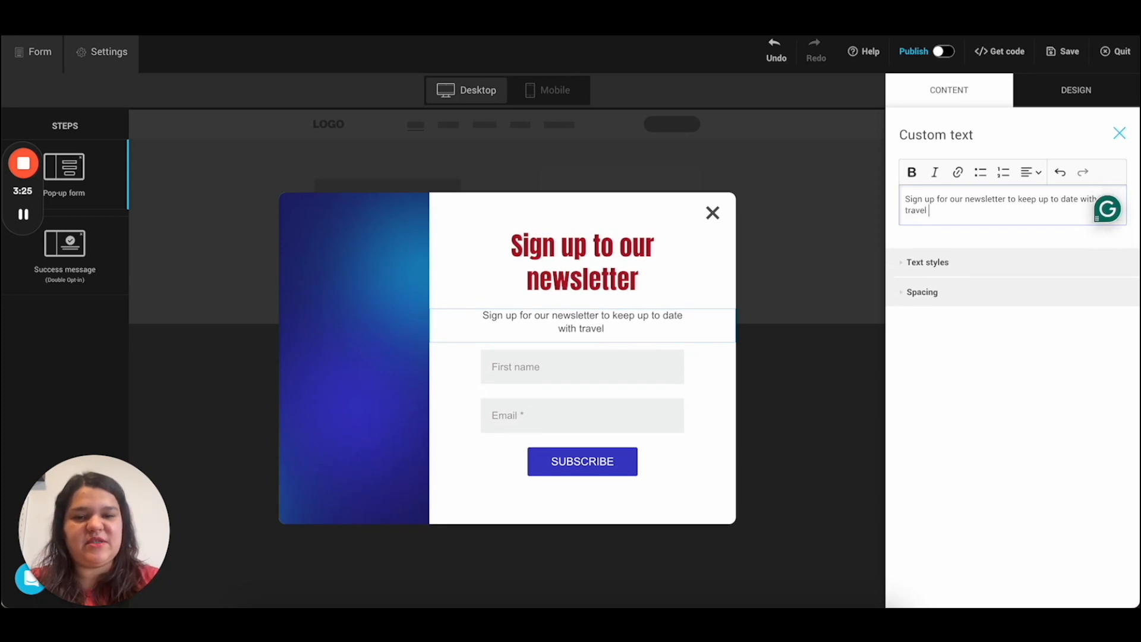
text(deals)
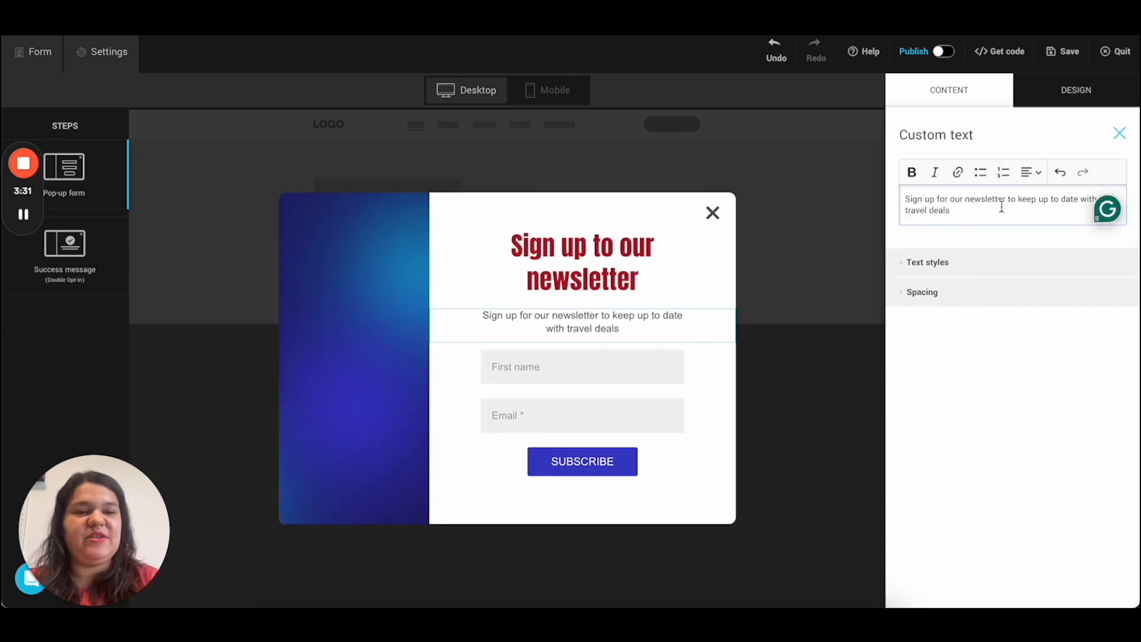
Step: Try several alignments for the subtitle and settle on centred
click(1034, 174)
click(1033, 215)
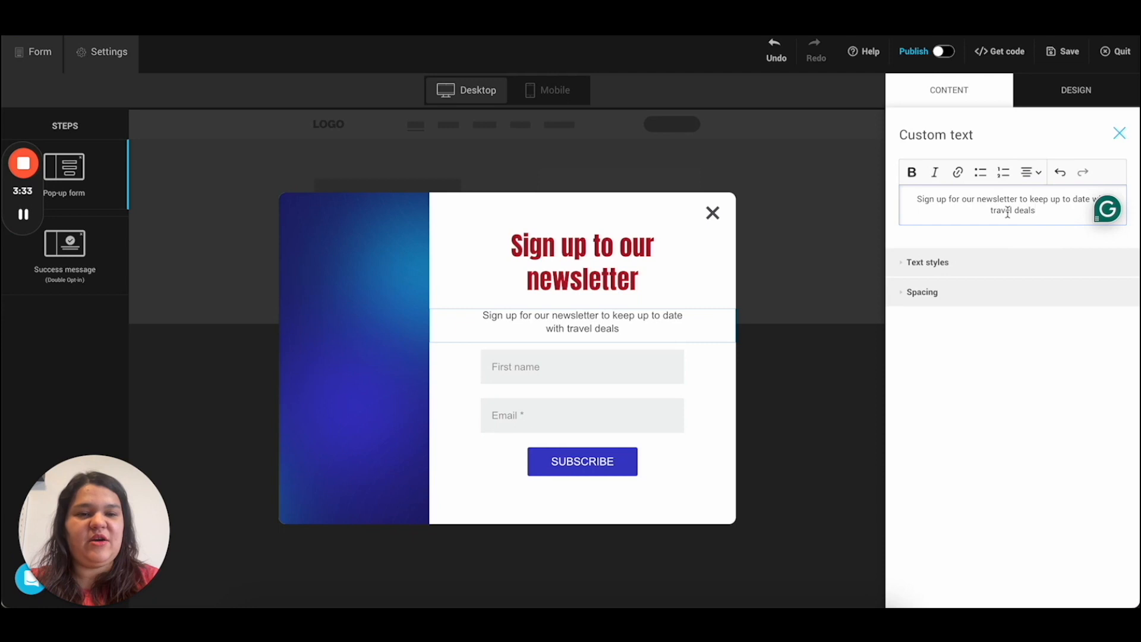
triple_click(1008, 212)
click(1033, 173)
click(1031, 234)
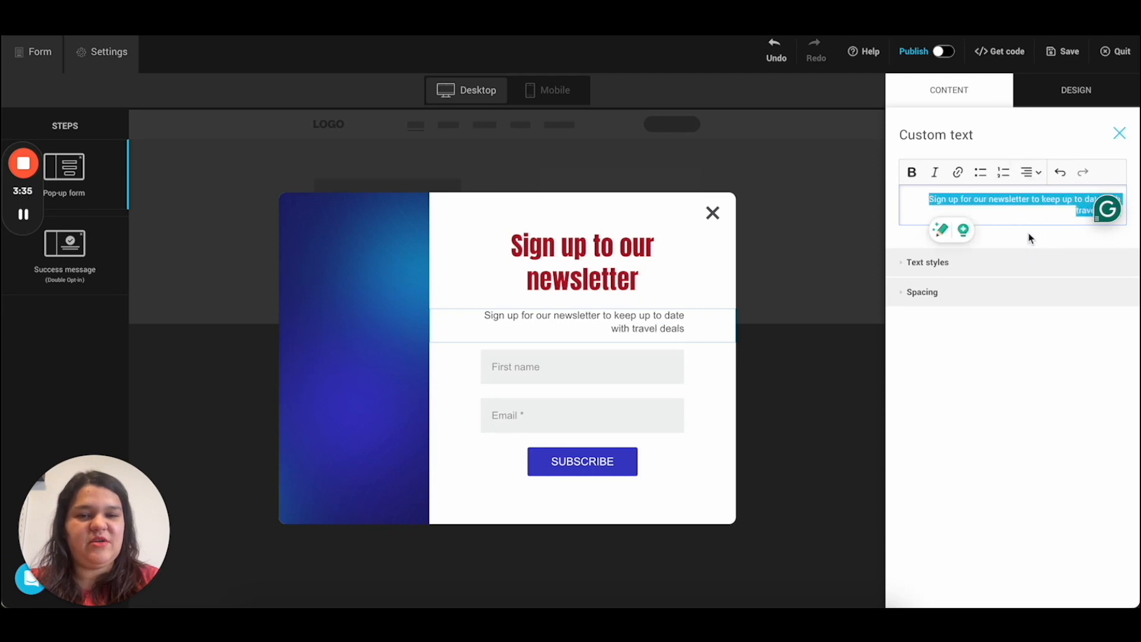
click(1033, 173)
click(1032, 215)
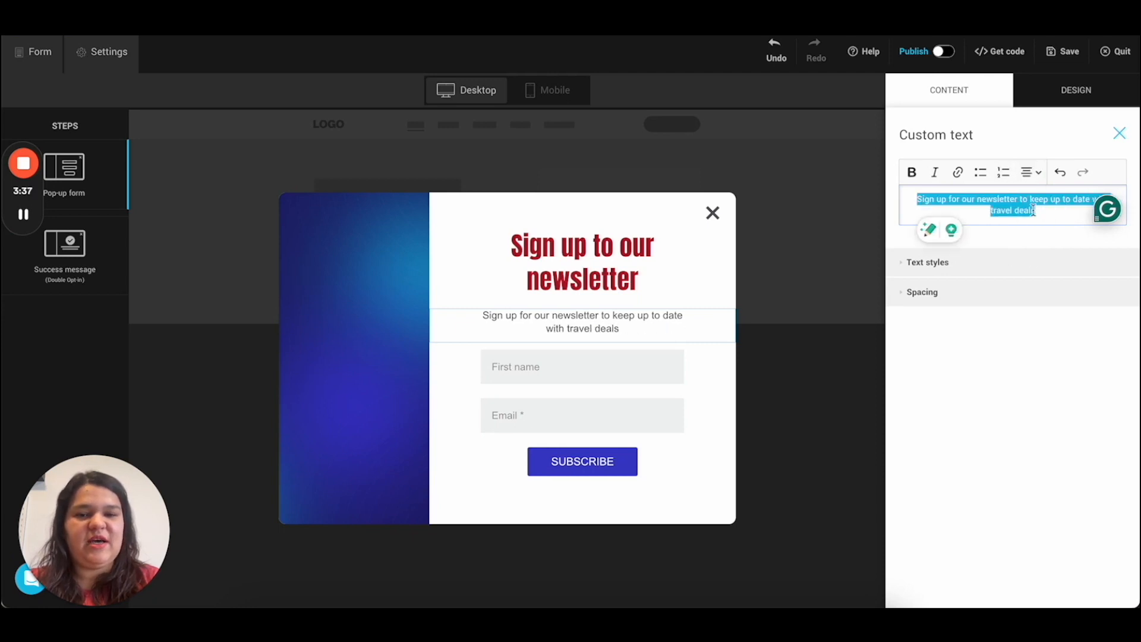
click(1031, 180)
click(1030, 252)
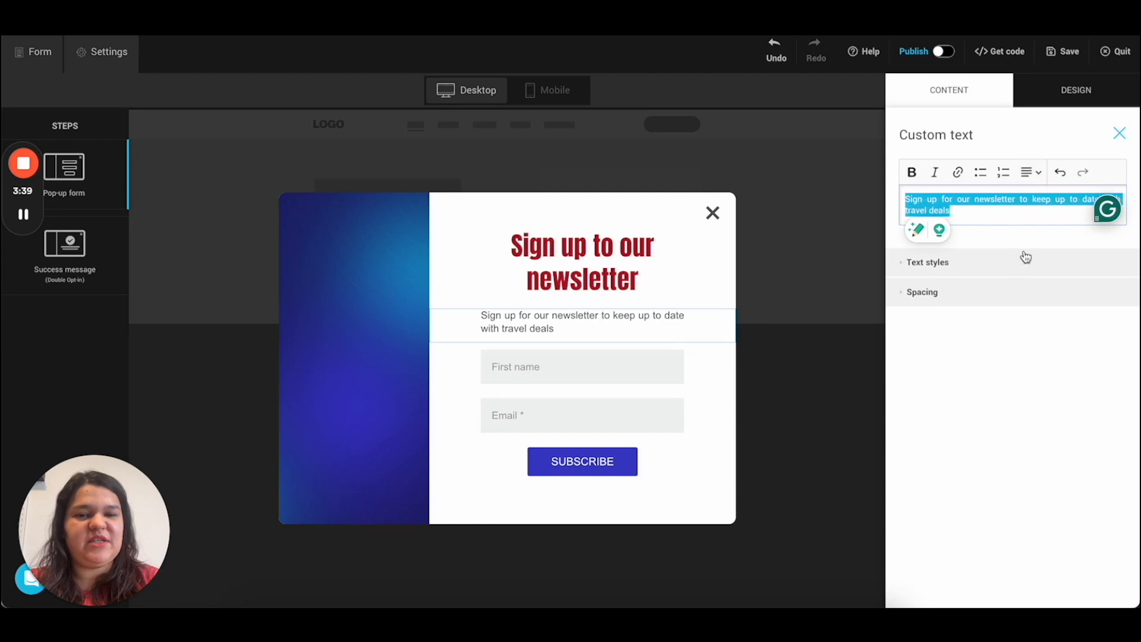
click(1030, 188)
click(1030, 194)
click(1031, 180)
click(1032, 215)
Step: Set the subtitle font to Arimo at 15 px
click(928, 264)
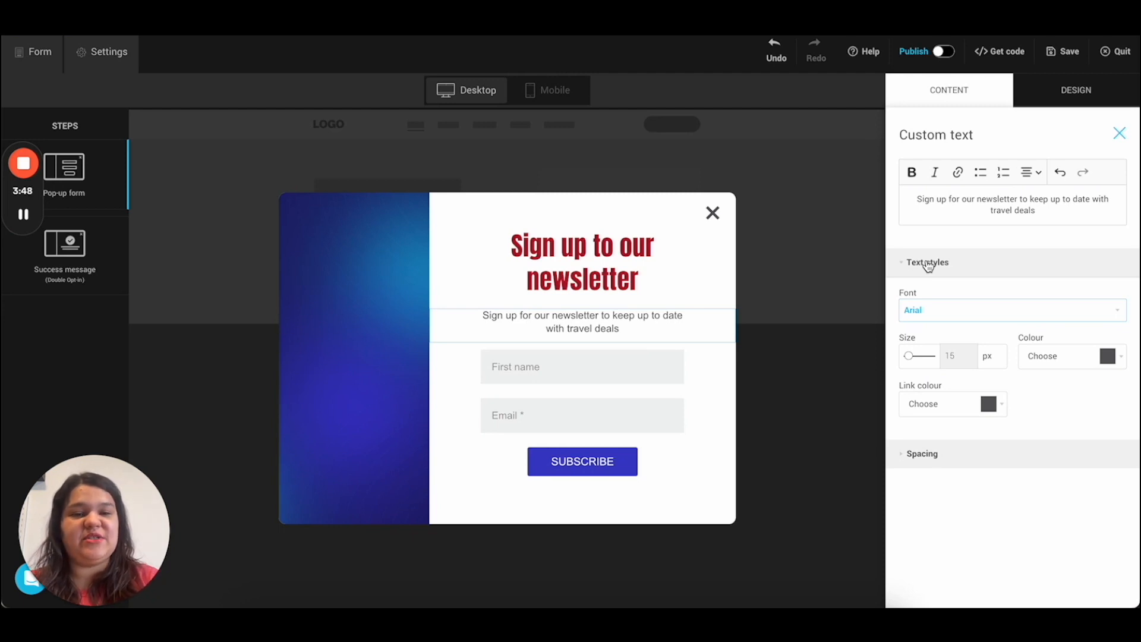
click(930, 310)
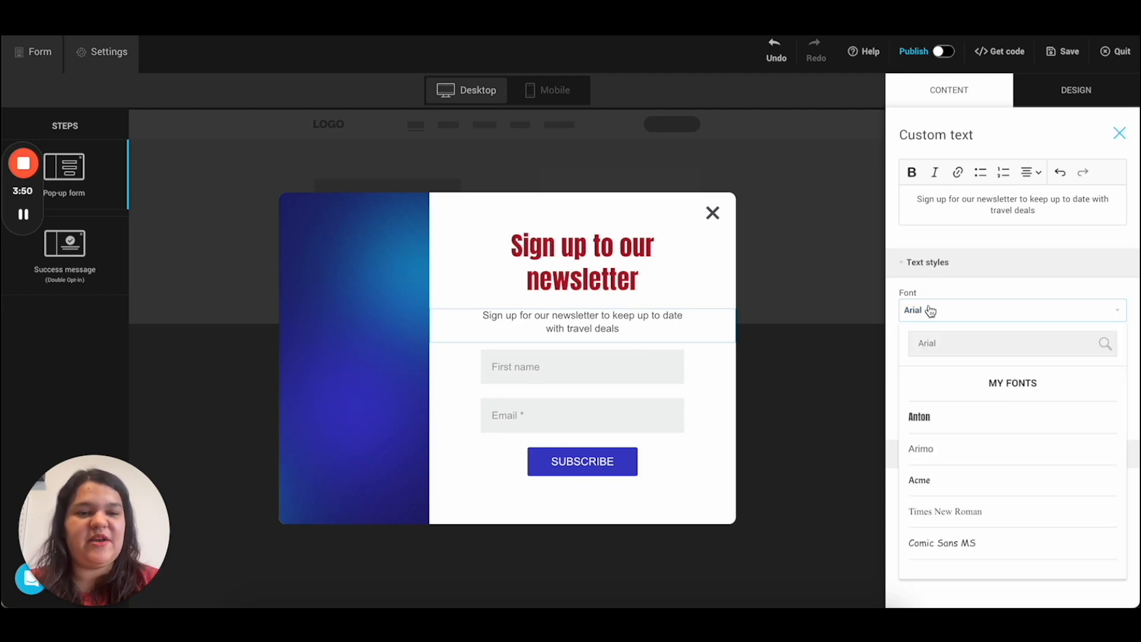
click(931, 418)
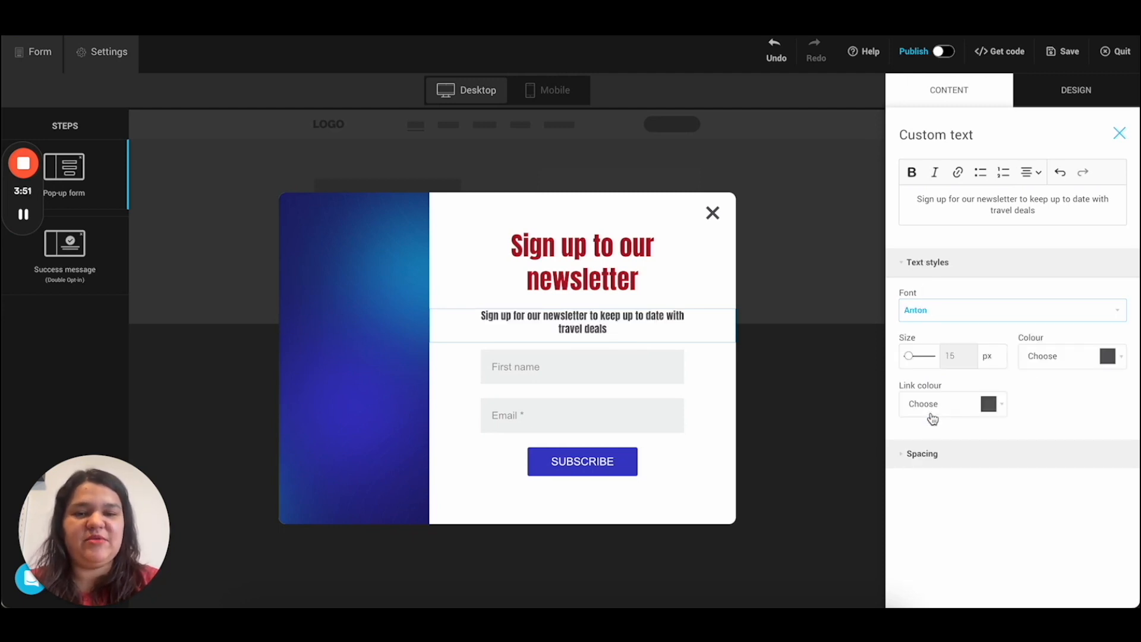
click(948, 311)
click(935, 452)
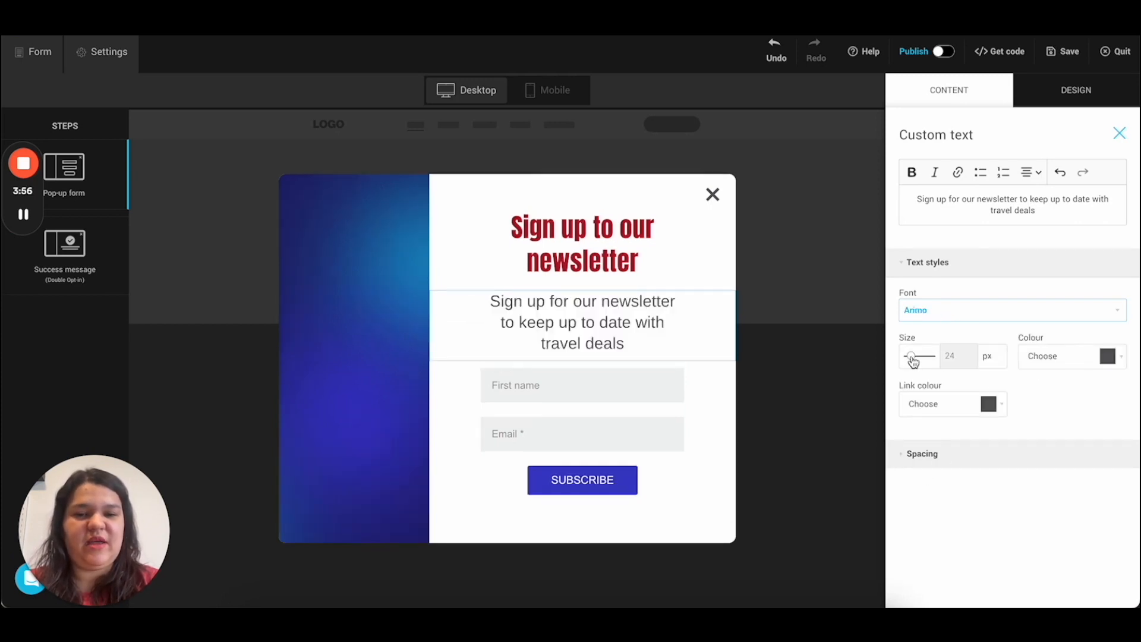
drag(913, 362, 911, 362)
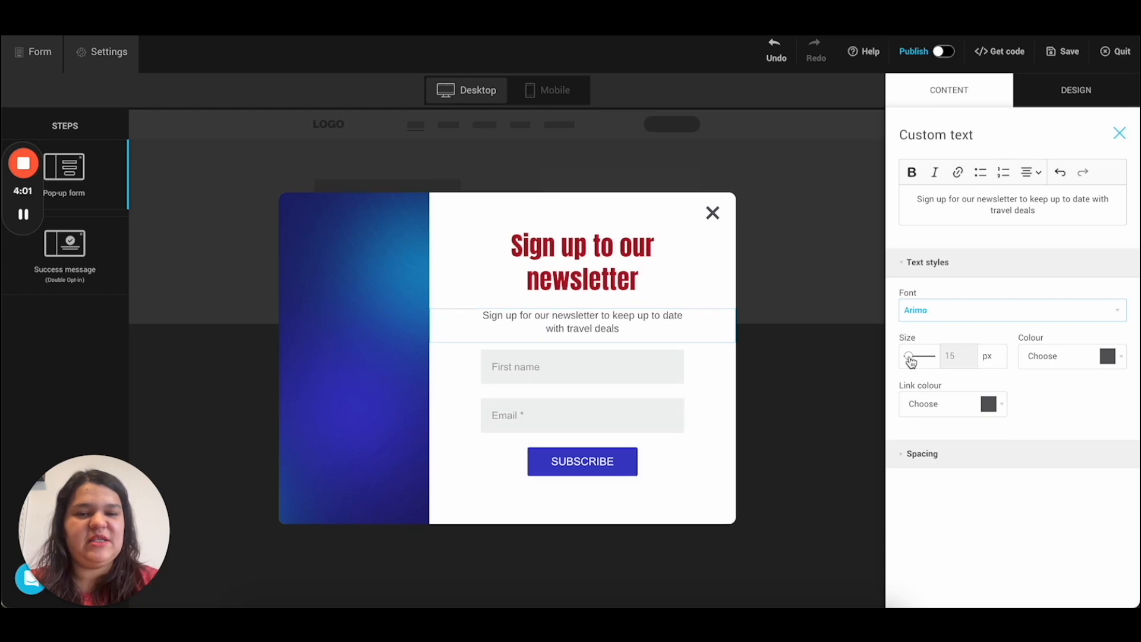
Step: Make the subtitle dark grey and set its bottom spacing to 15 px
click(1046, 356)
click(1046, 399)
click(1114, 400)
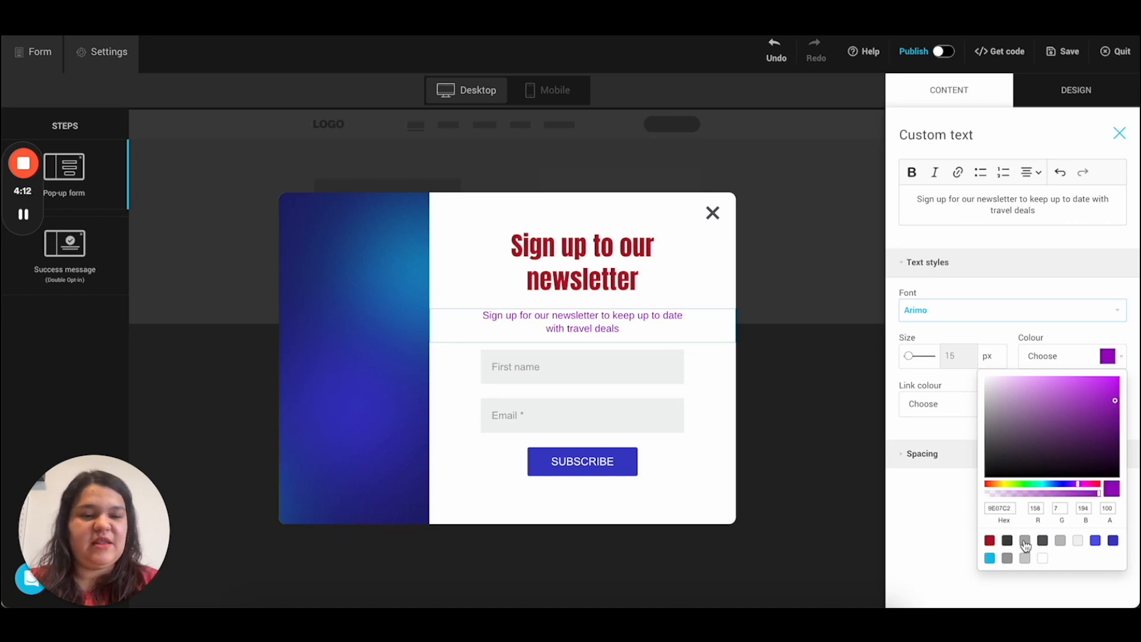
click(1007, 541)
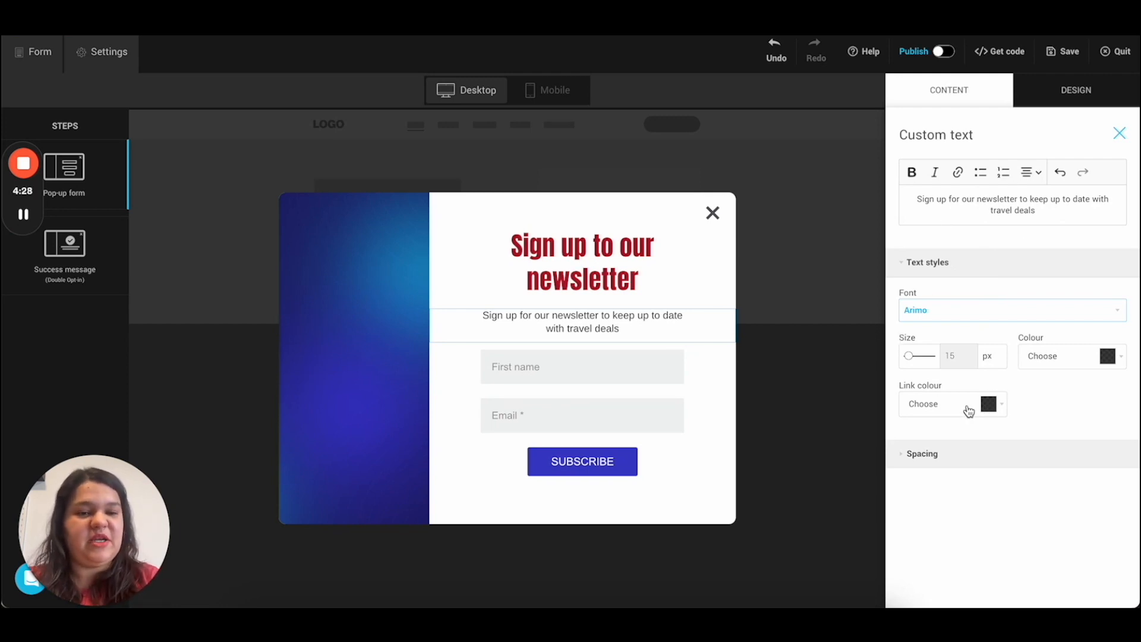
click(920, 453)
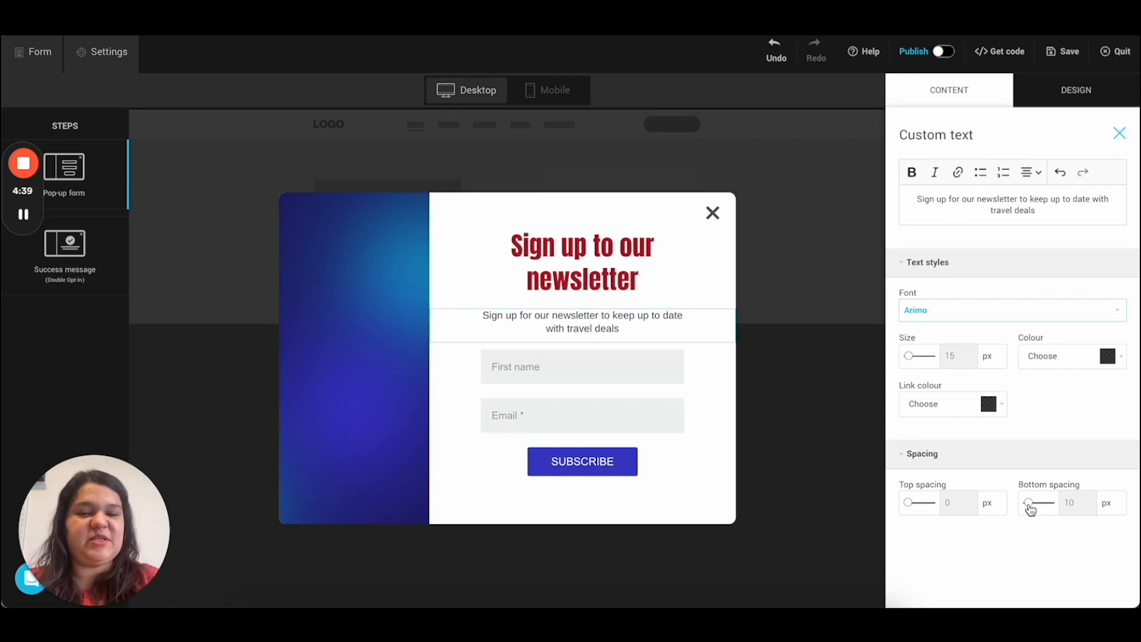
drag(1031, 509, 1031, 510)
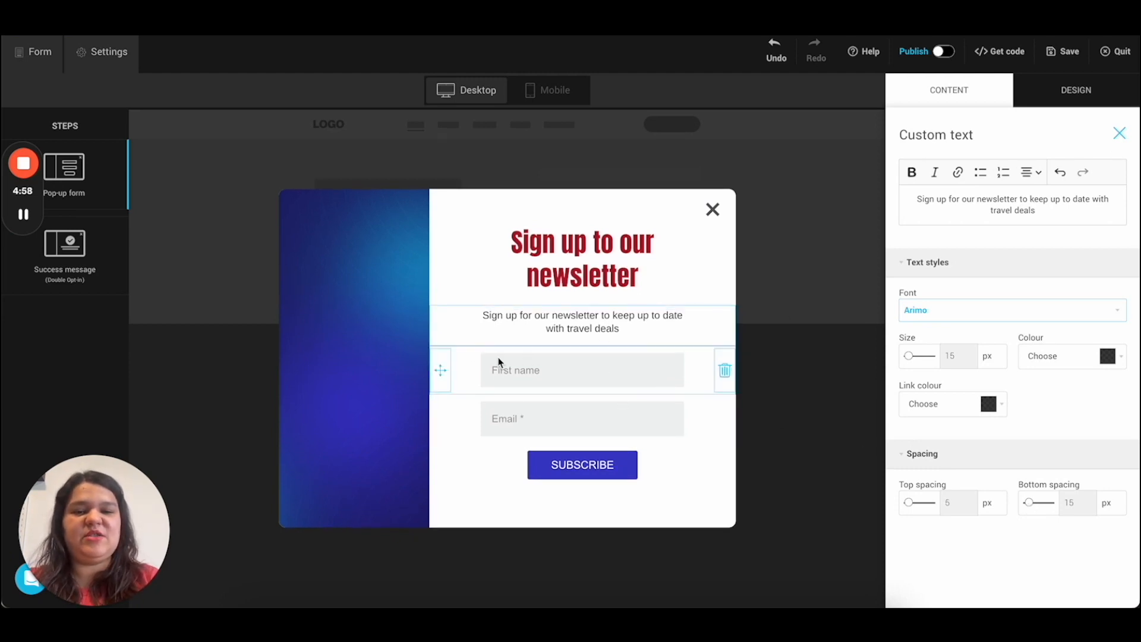
click(462, 368)
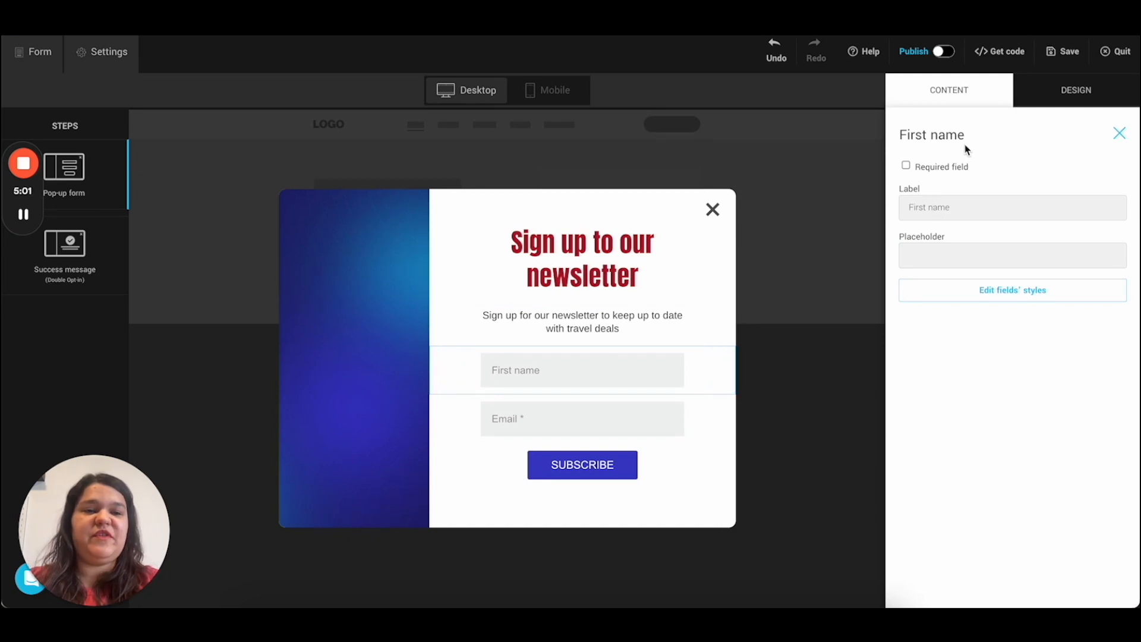
Step: Close the First name settings and expand the Custom Fields list
click(1119, 133)
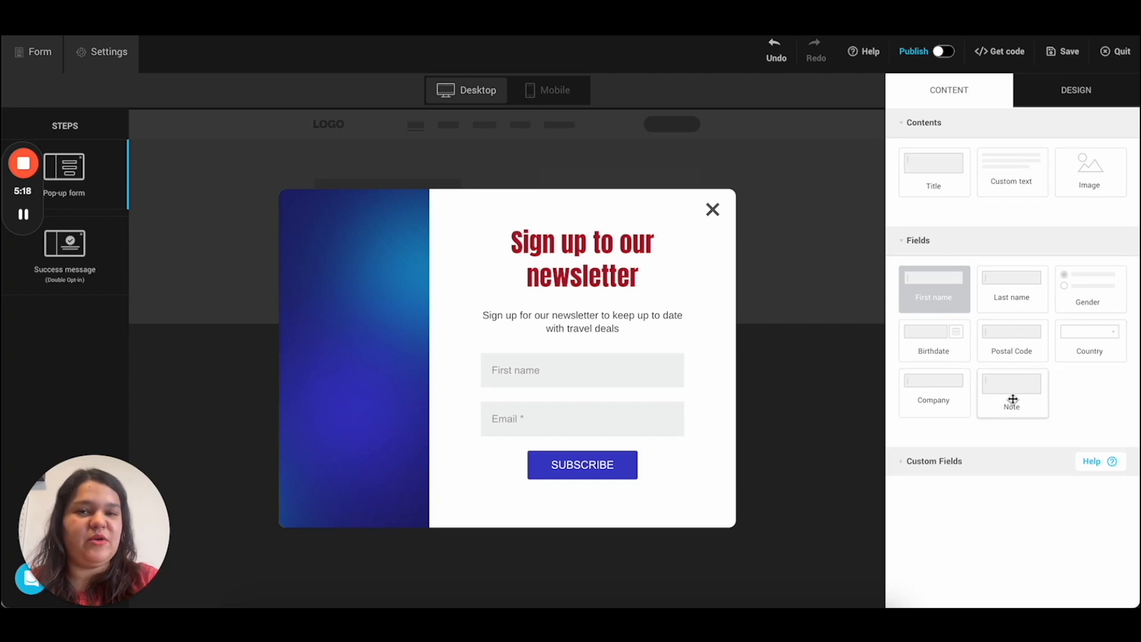
click(958, 467)
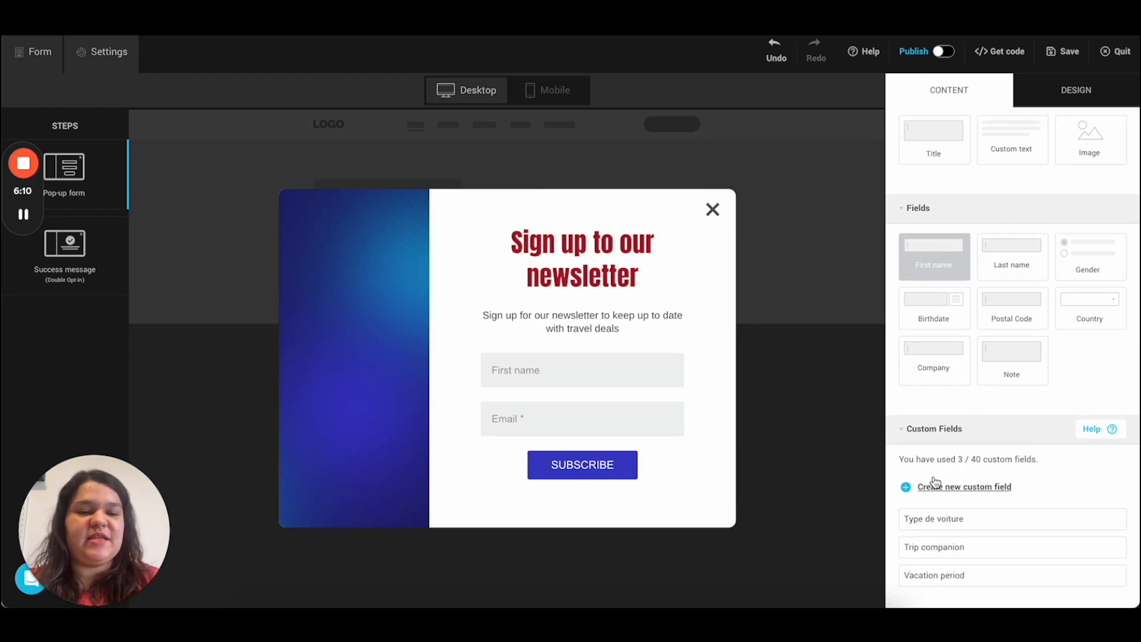
Step: Create a new Date-type custom field named Birthday
click(938, 485)
click(493, 326)
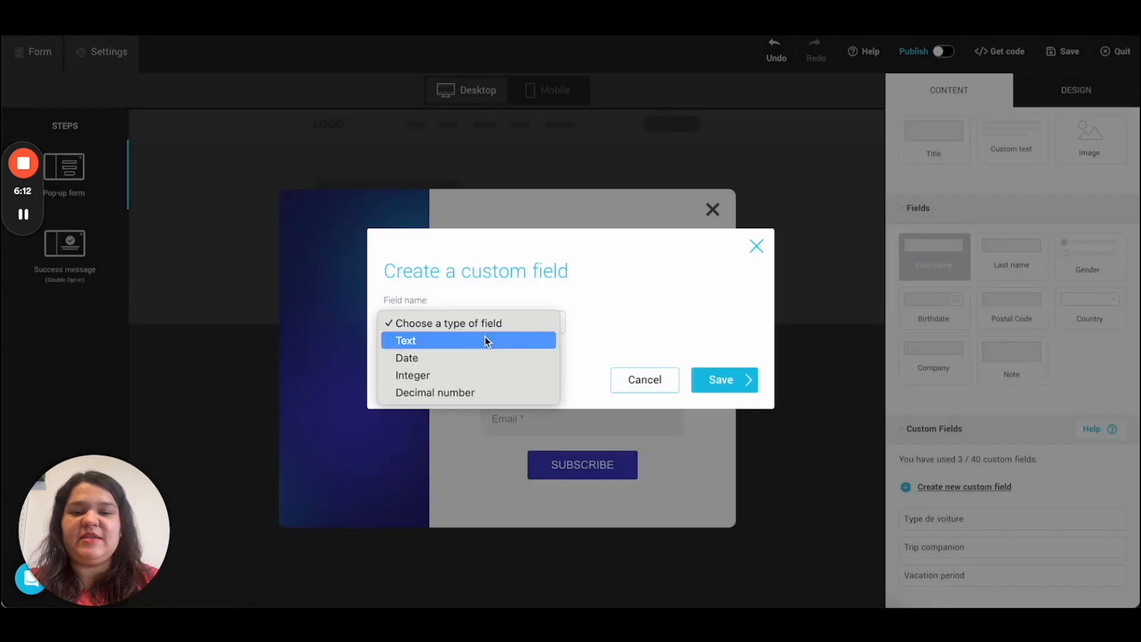
click(474, 358)
click(595, 322)
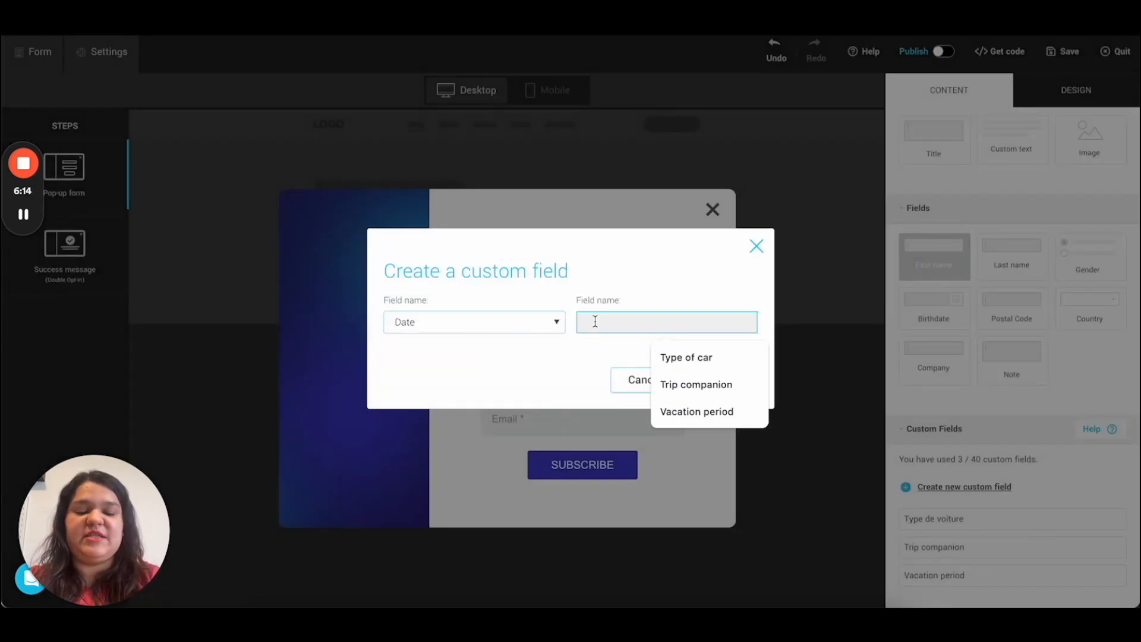
text(Brithday)
text(rthday)
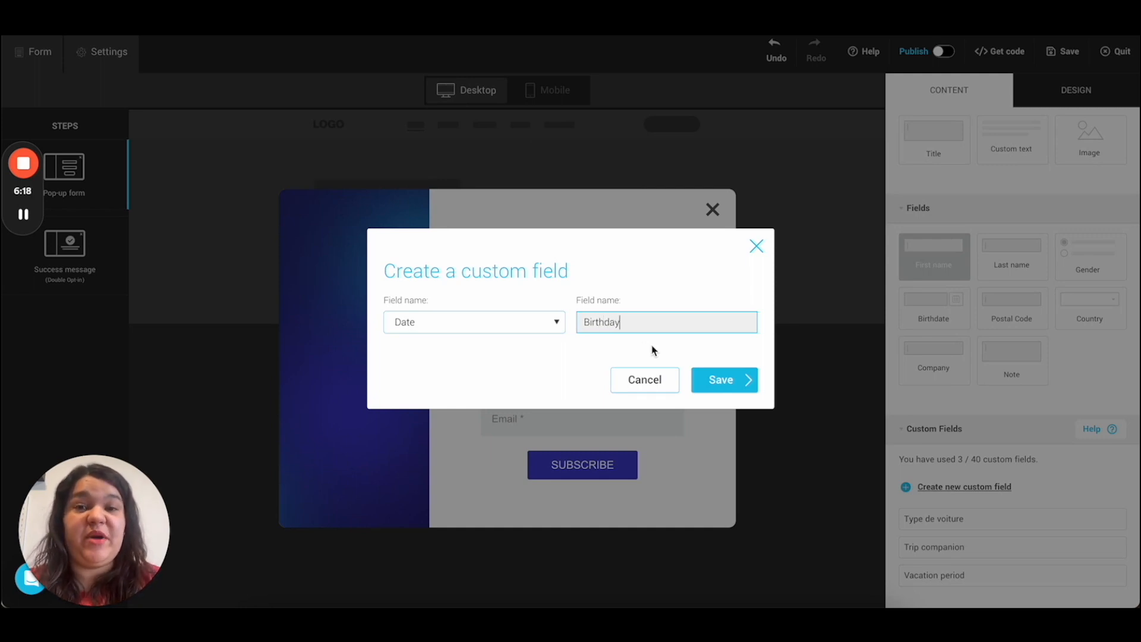
click(708, 378)
Step: Drag Birthday into the pop-up and move Email above it
scroll(984, 545, down, 1)
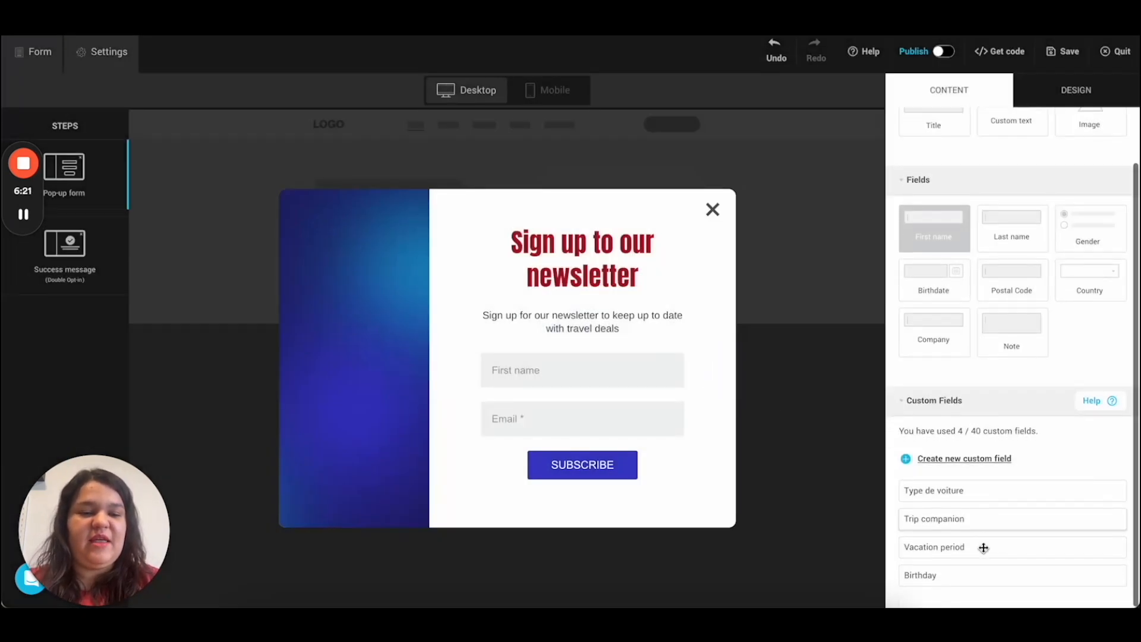
drag(928, 579, 554, 436)
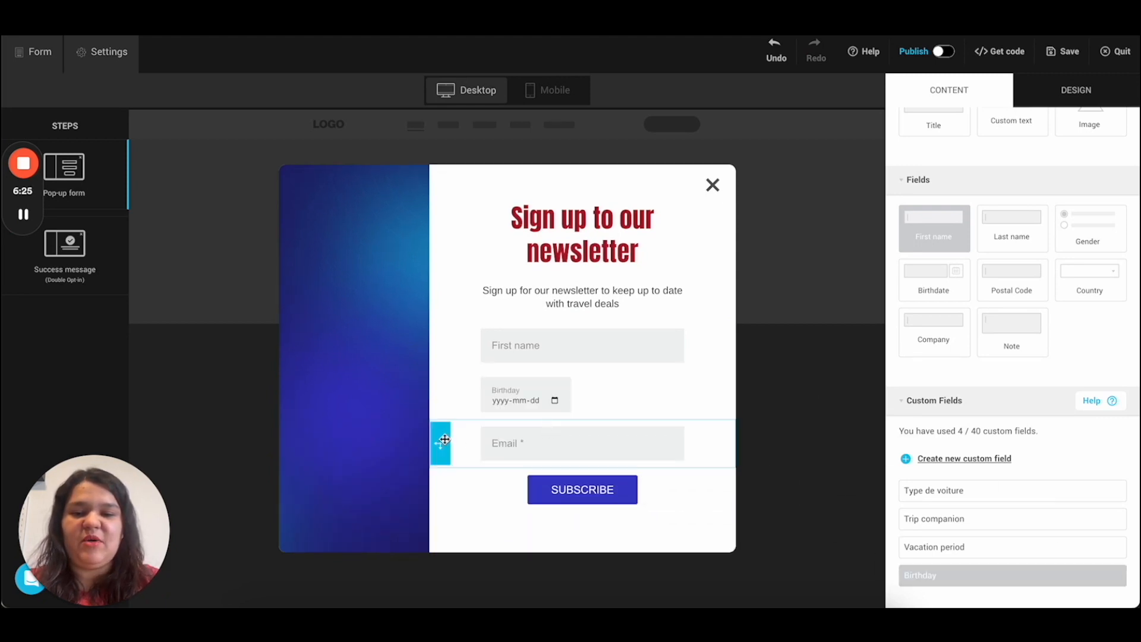
drag(442, 440, 443, 390)
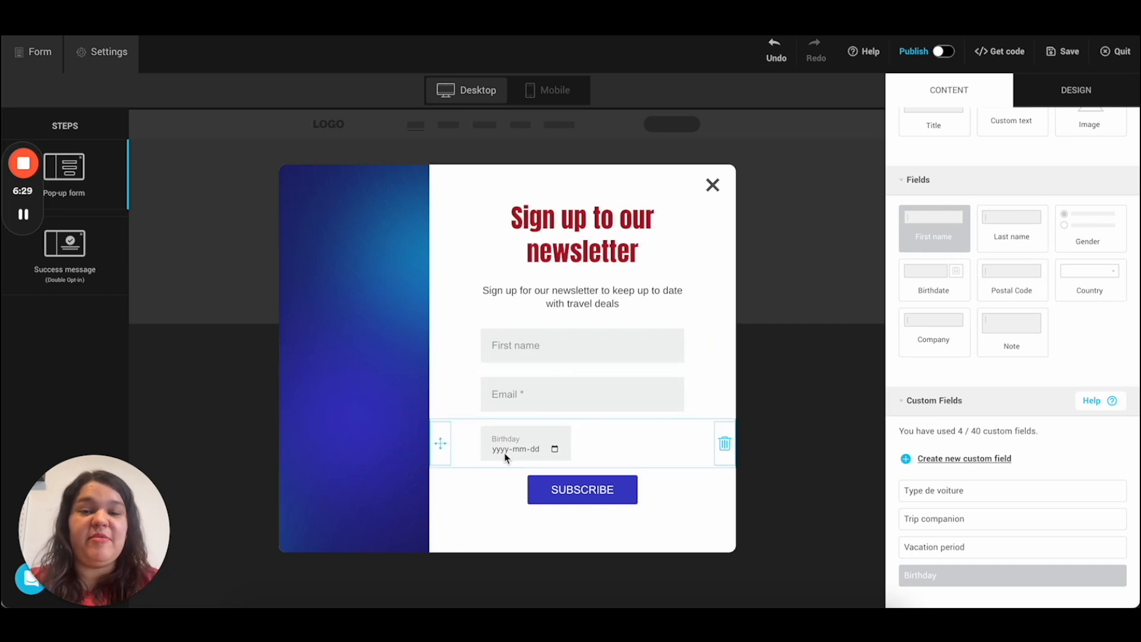
click(522, 452)
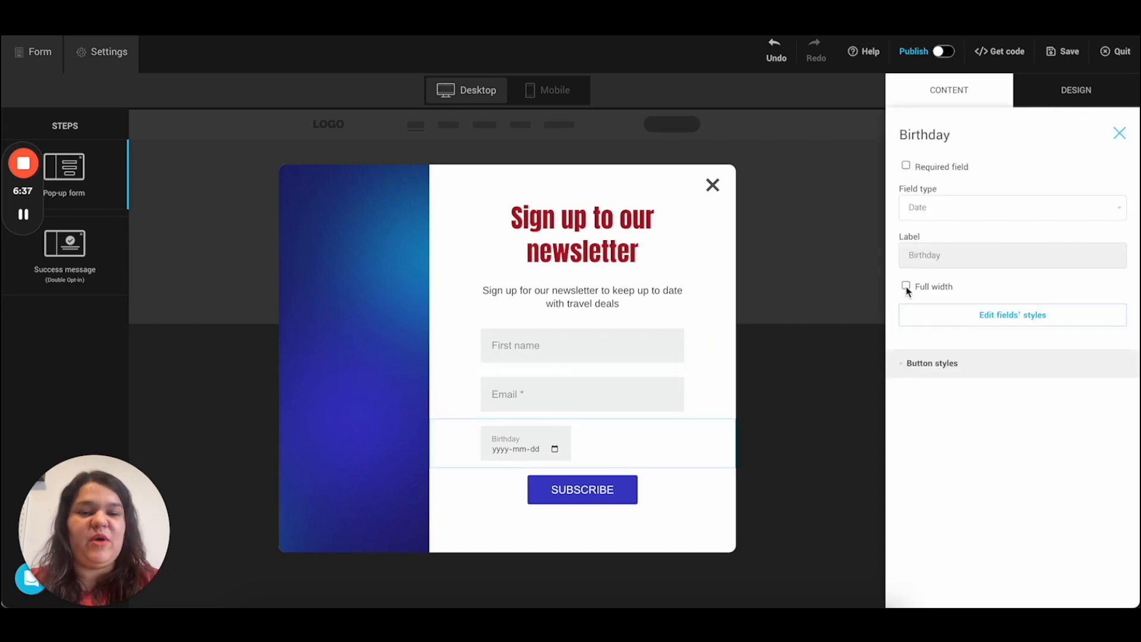
Step: Make the Birthday field full width
click(906, 287)
click(907, 287)
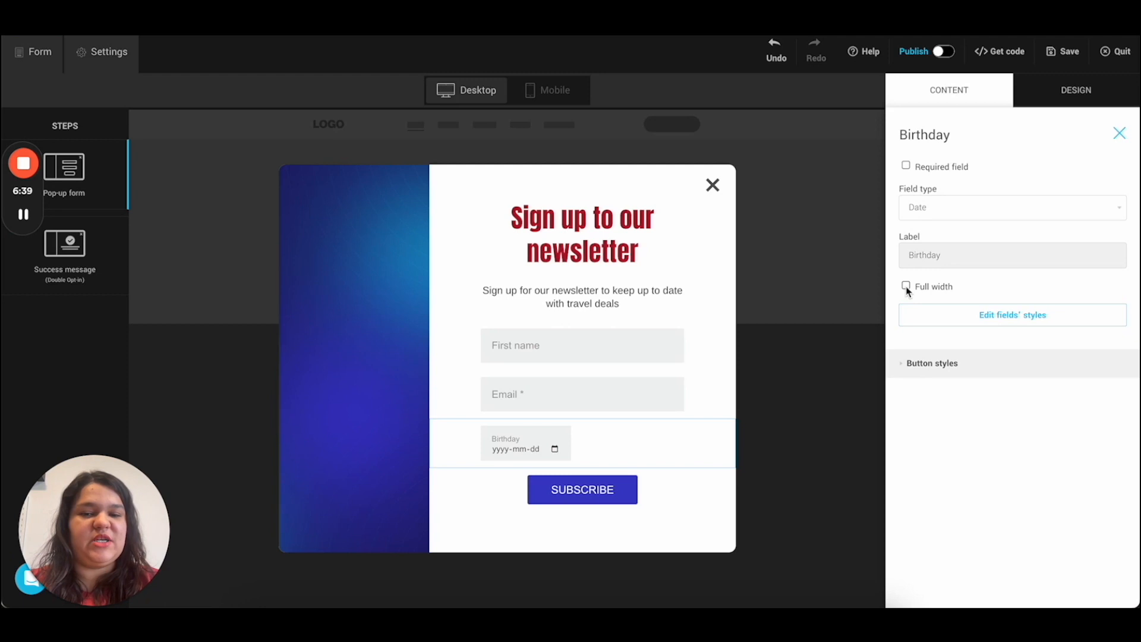
click(906, 287)
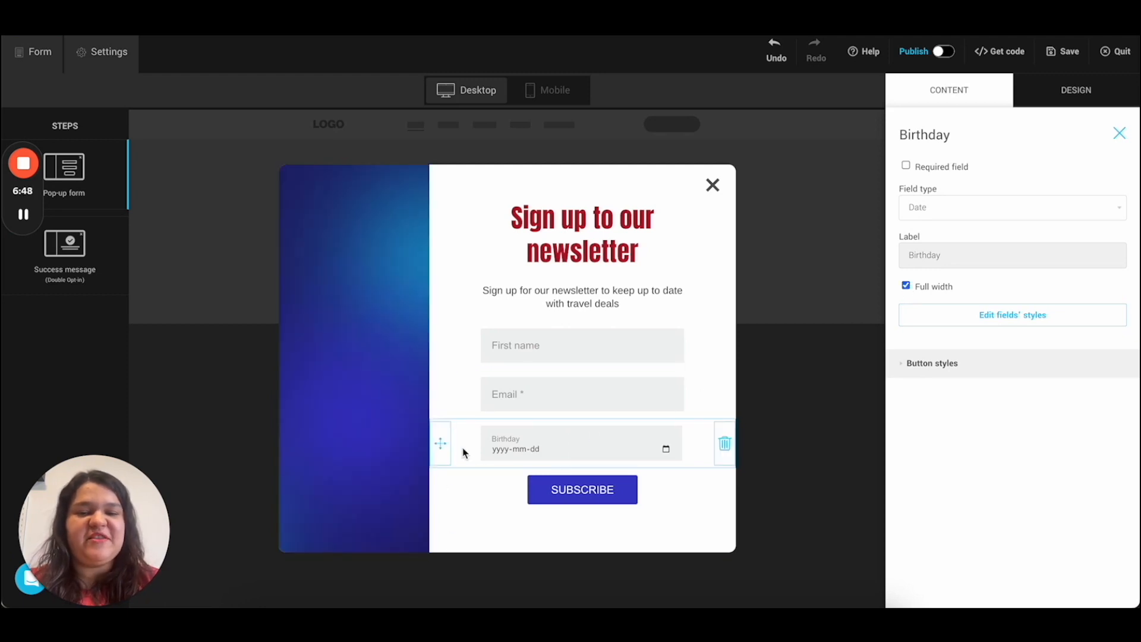
Step: Make First name required and keep its label as 'First name'
click(584, 348)
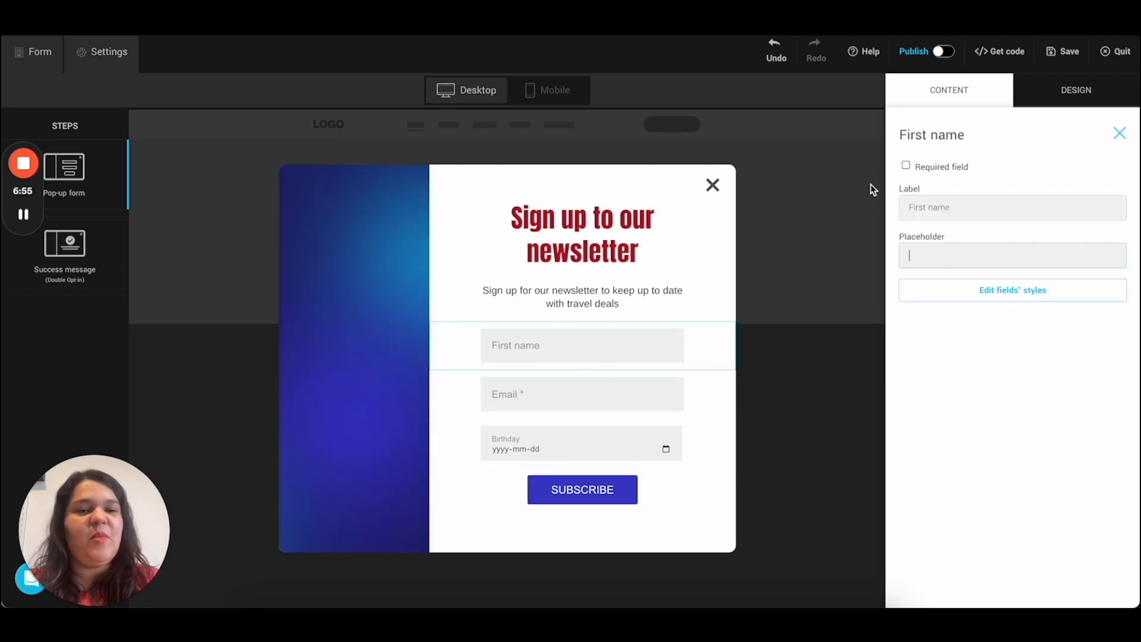
click(924, 169)
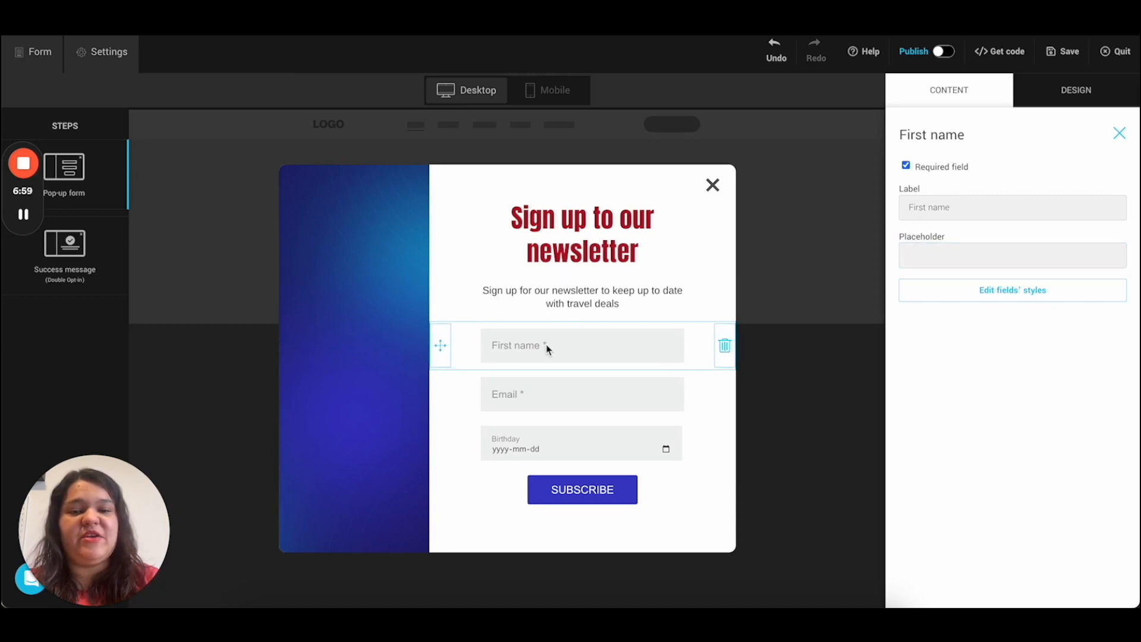
click(916, 256)
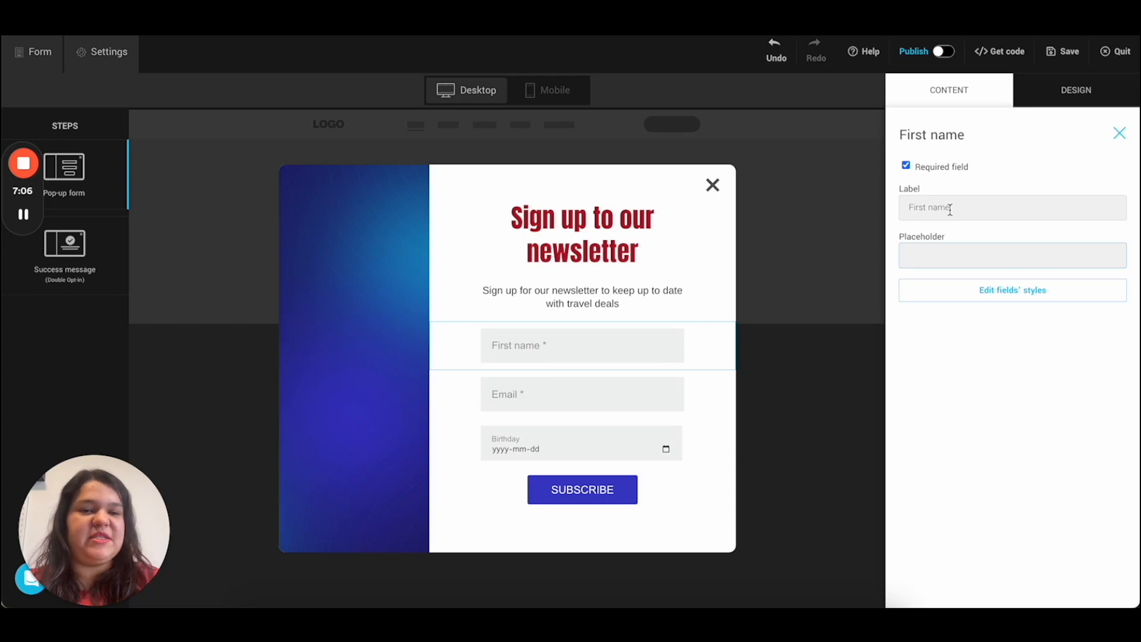
triple_click(950, 208)
text(Name)
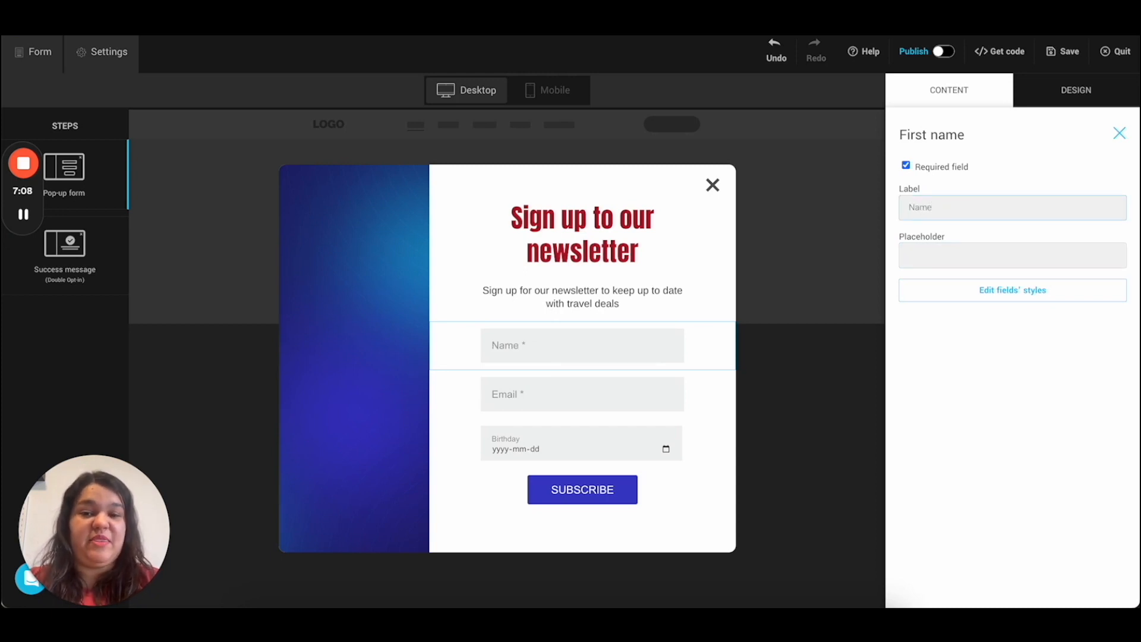
key(BackSpace)
key(BackSpace)
key(BackSpace)
key(BackSpace)
text(First name)
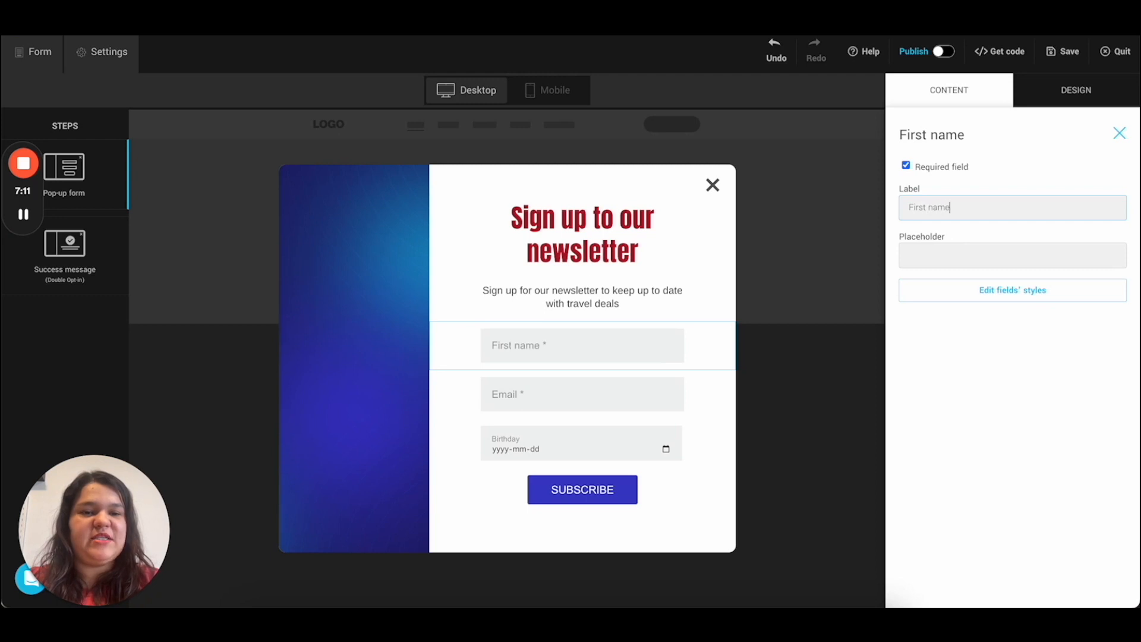
Step: Give First name a sample first-name placeholder and Email a sample address placeholder
click(943, 256)
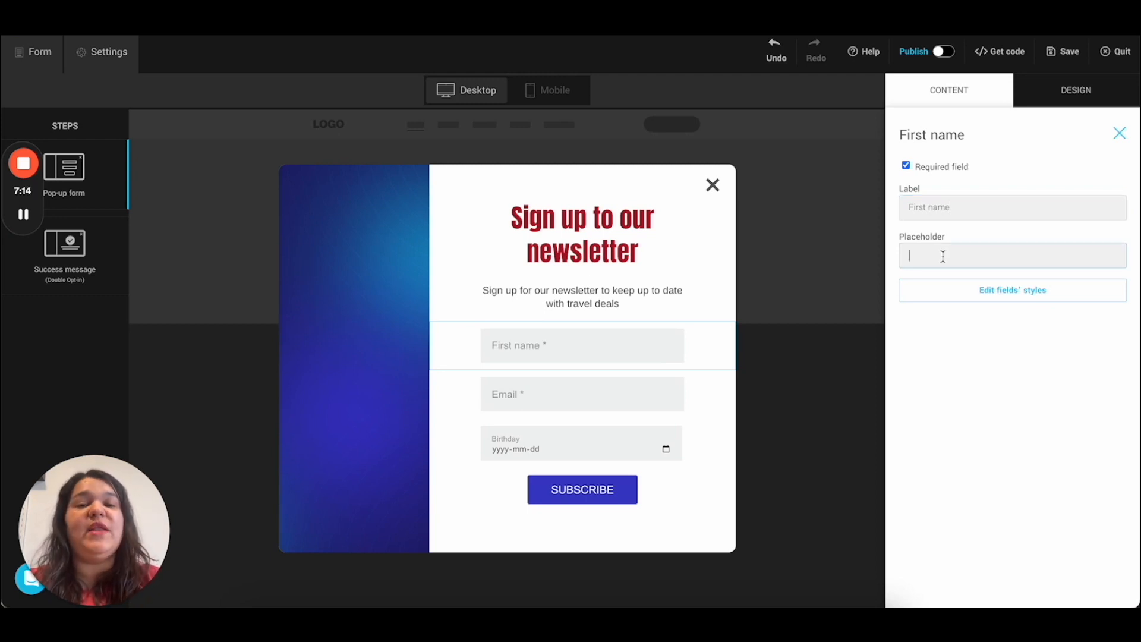
text(Bruna)
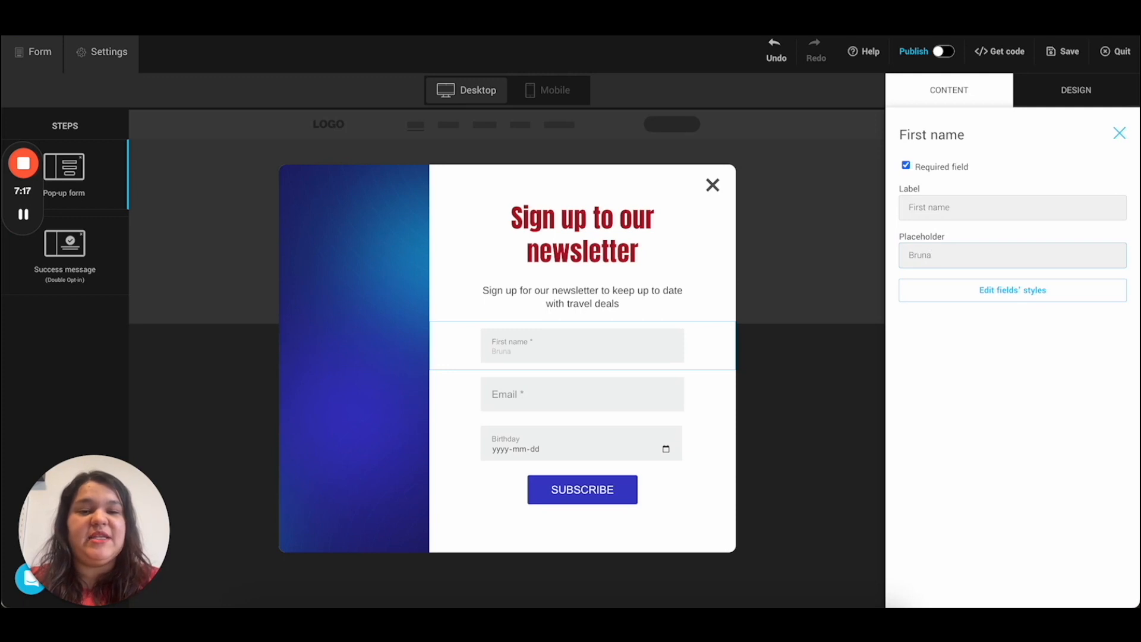
click(625, 408)
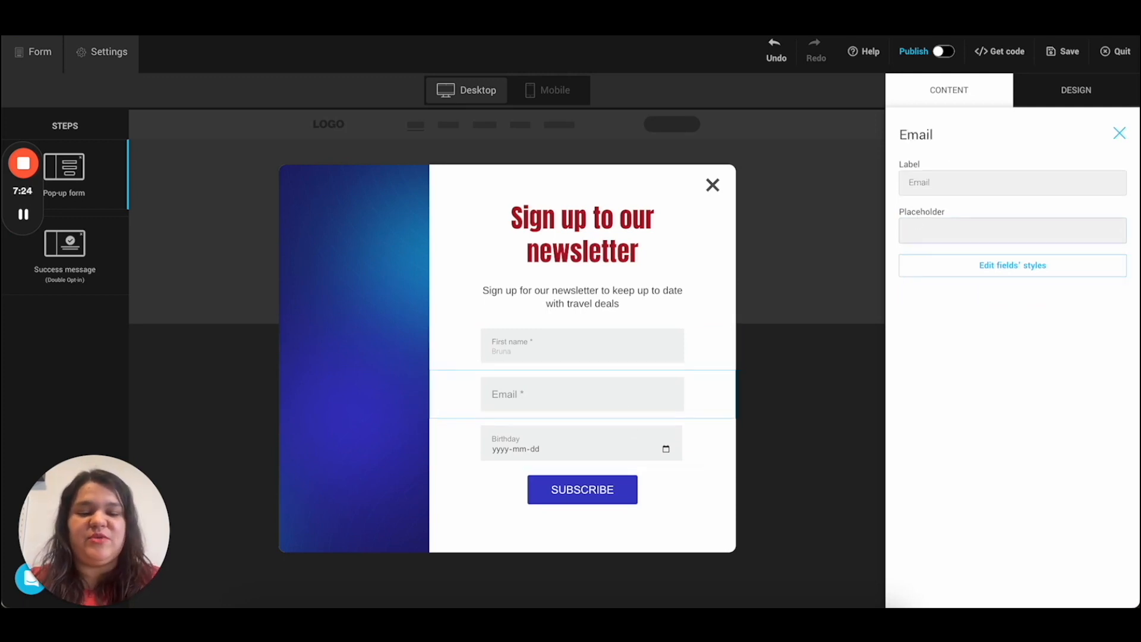
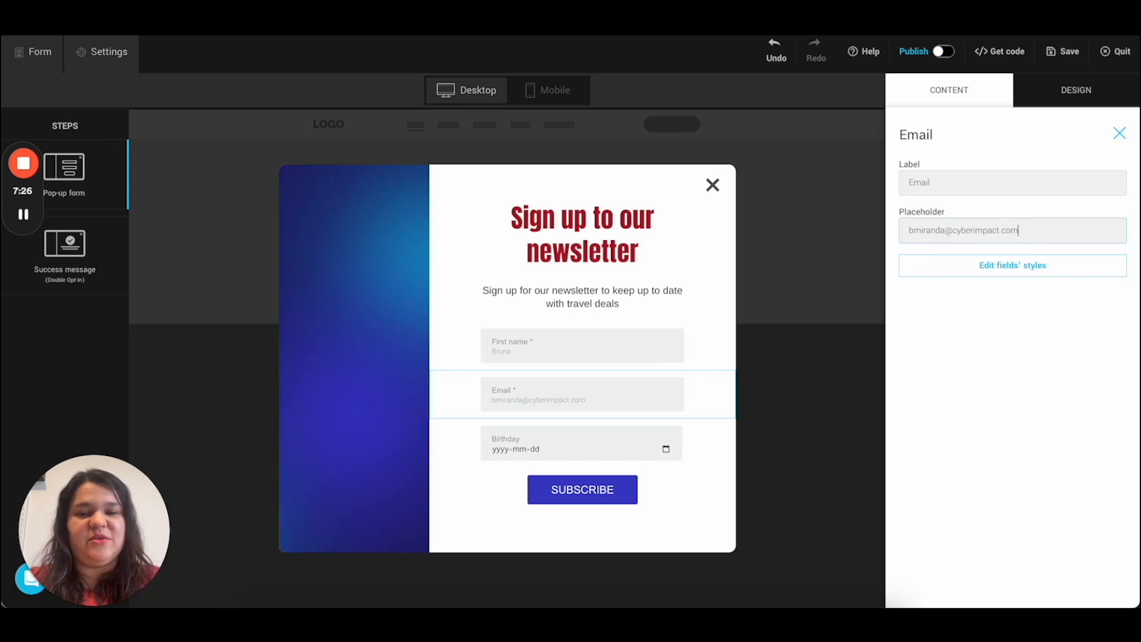
click(657, 442)
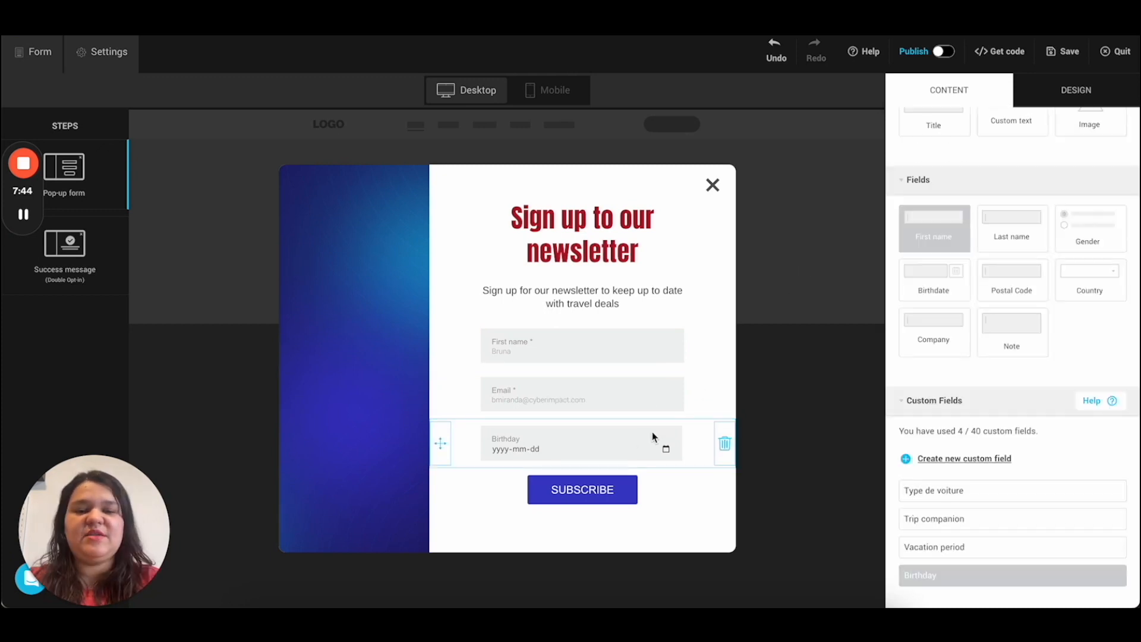
Step: Delete the Birthday row from the pop-up, then select the SUBSCRIBE button
click(585, 437)
click(723, 444)
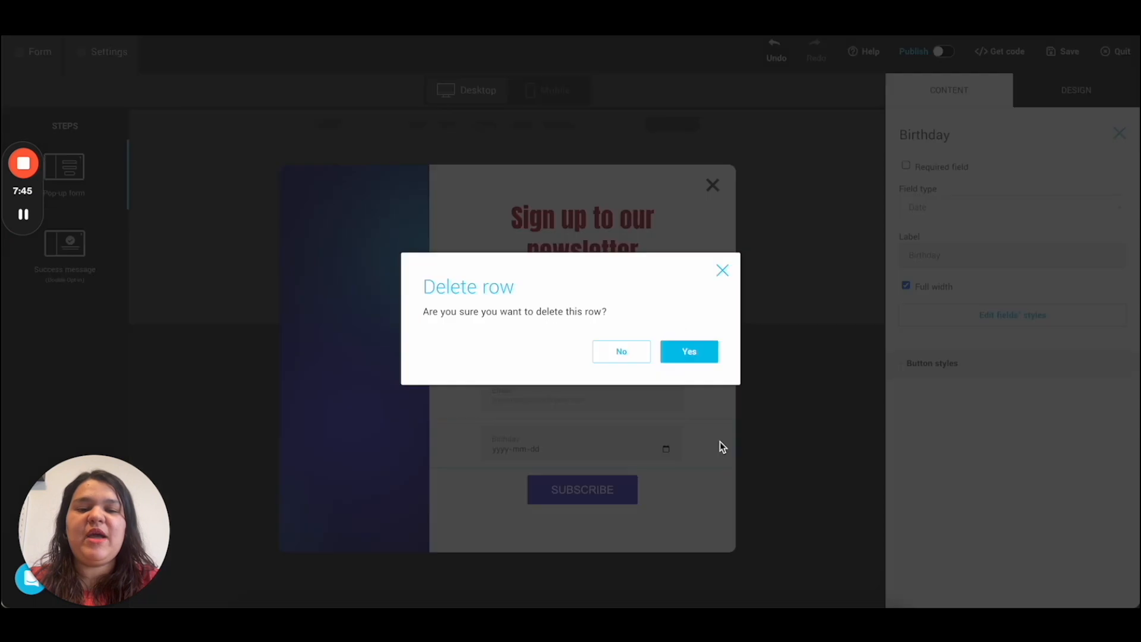
click(691, 350)
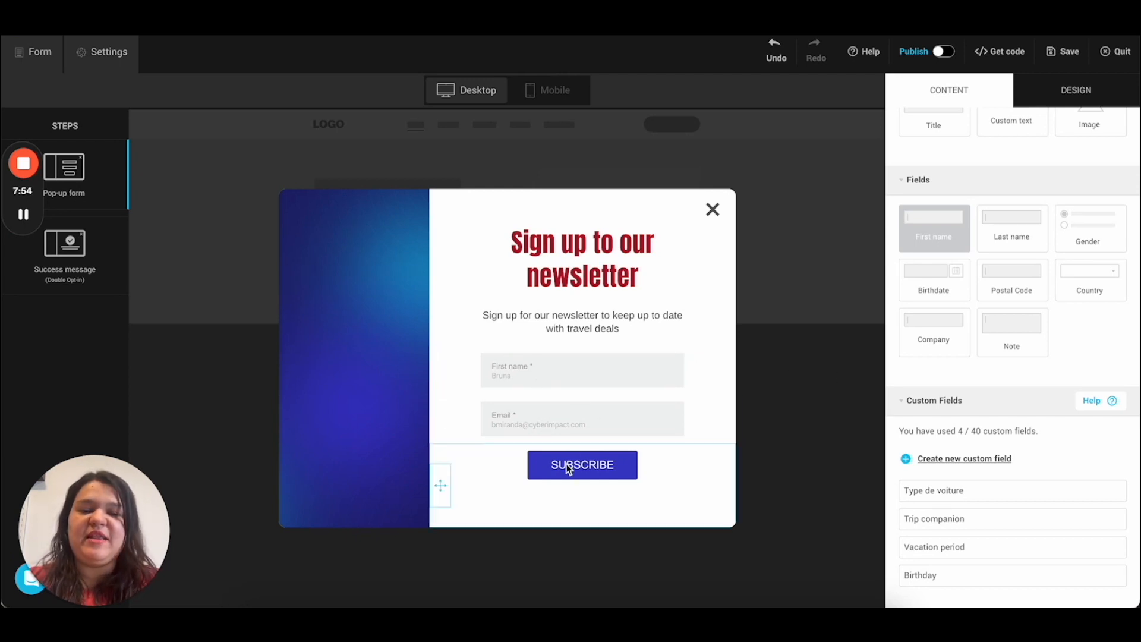
click(525, 466)
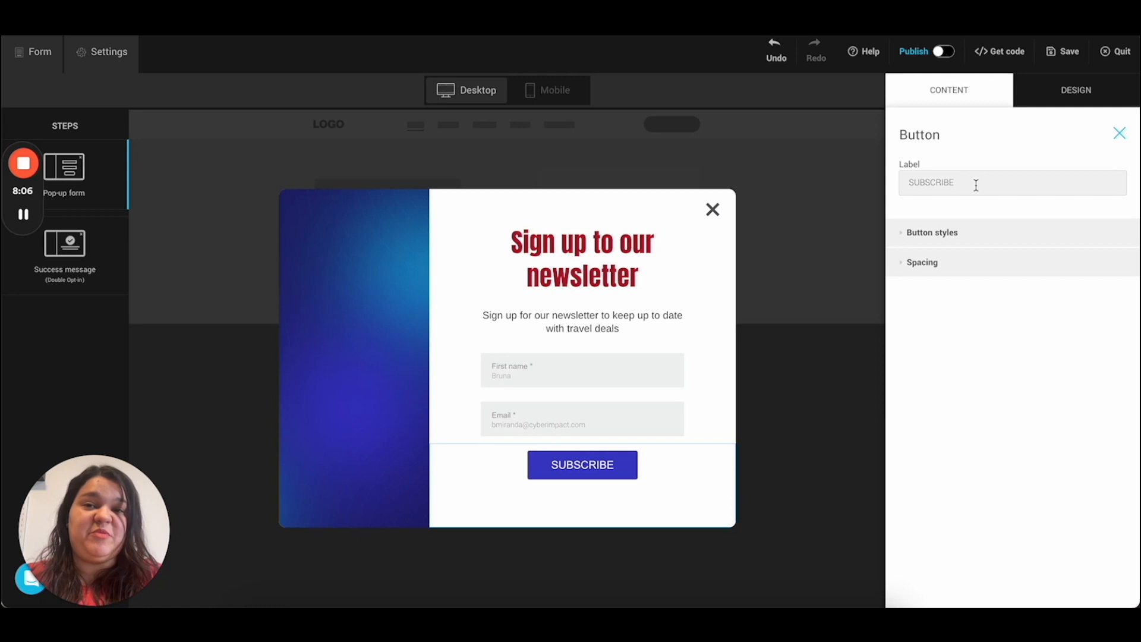
double_click(976, 185)
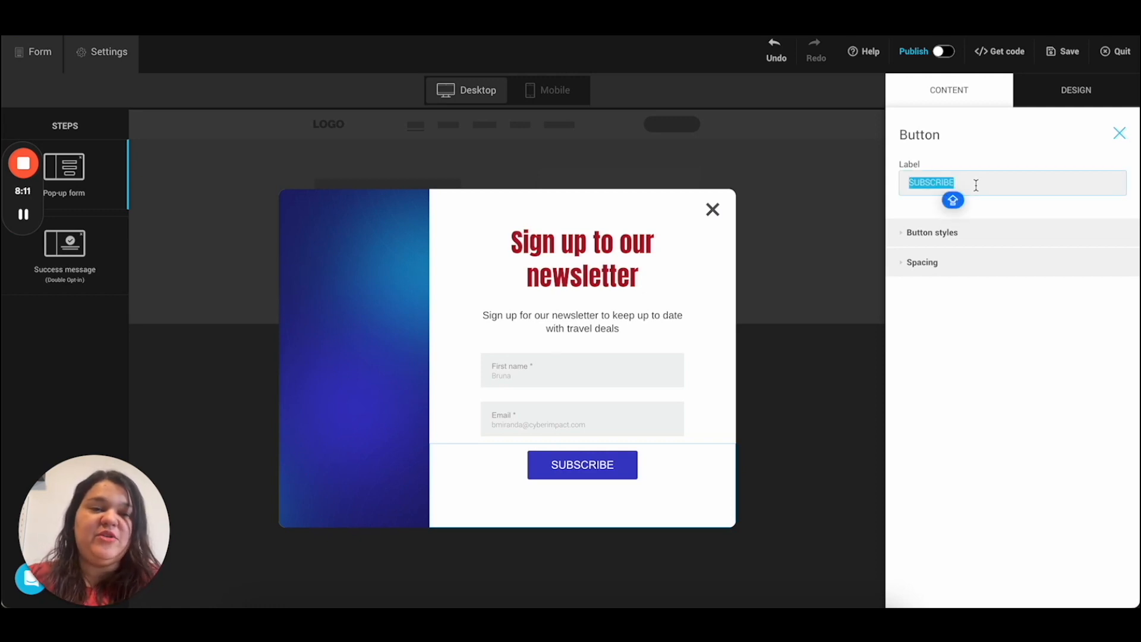
key(BackSpace)
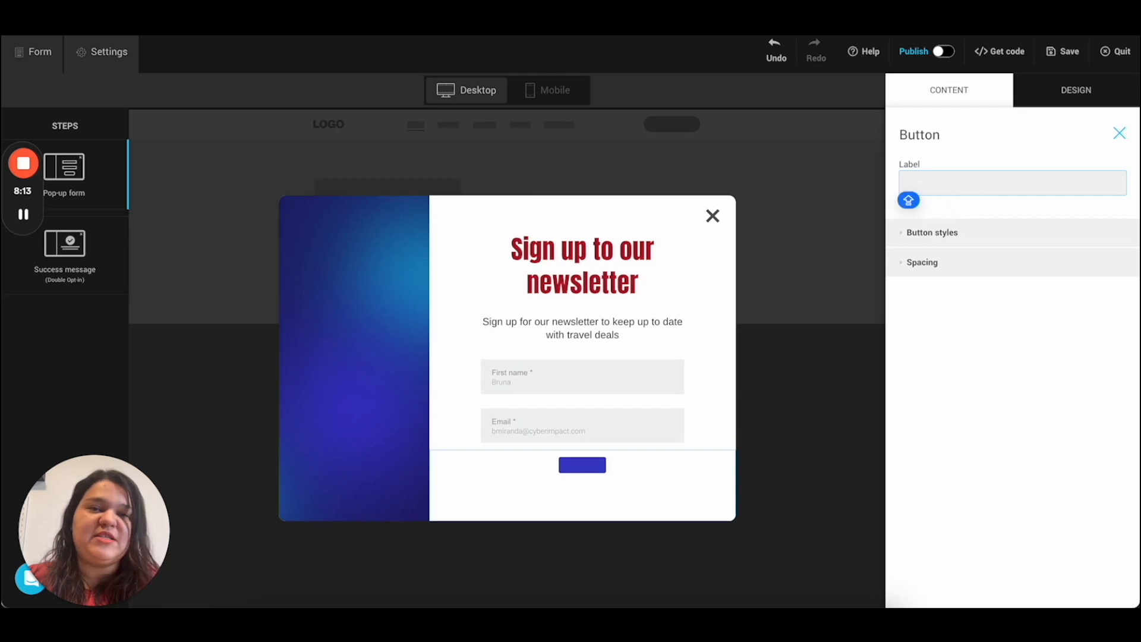
text(GET DEALS)
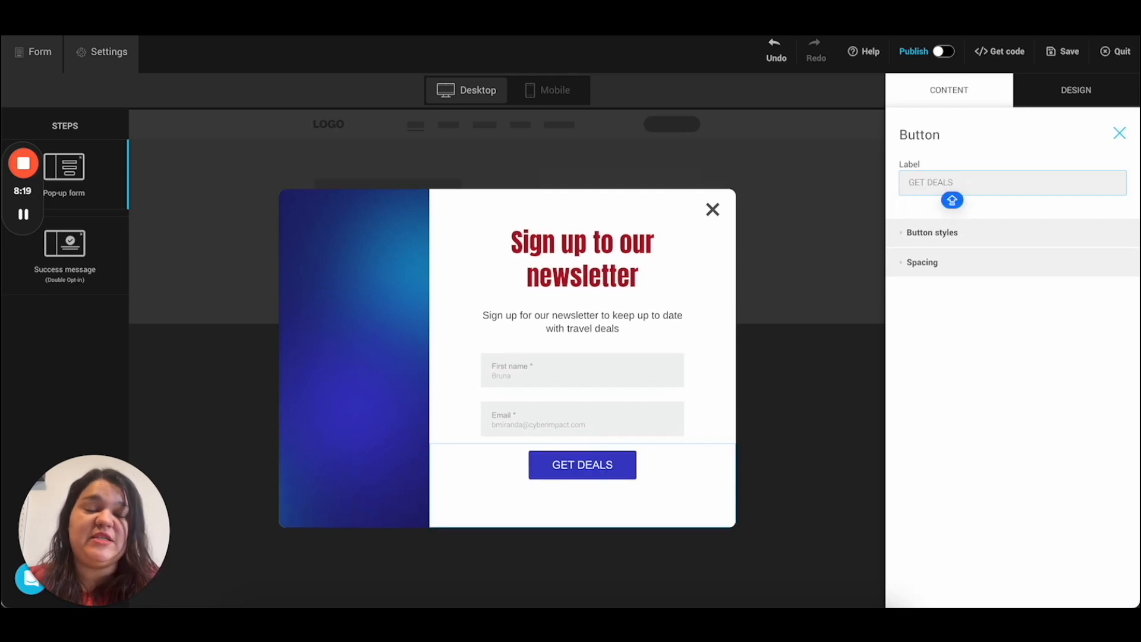
key(ctrl+a)
text(SUBSCRIBE)
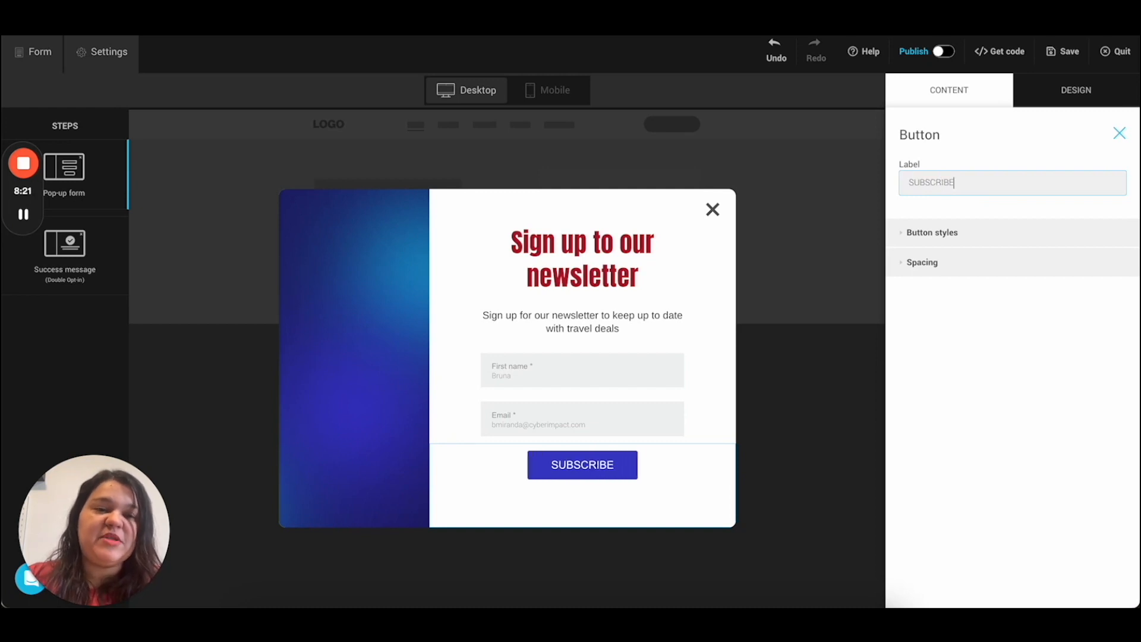
Step: Set the button font to Francois One and round its corners to 9 px
click(946, 238)
click(948, 282)
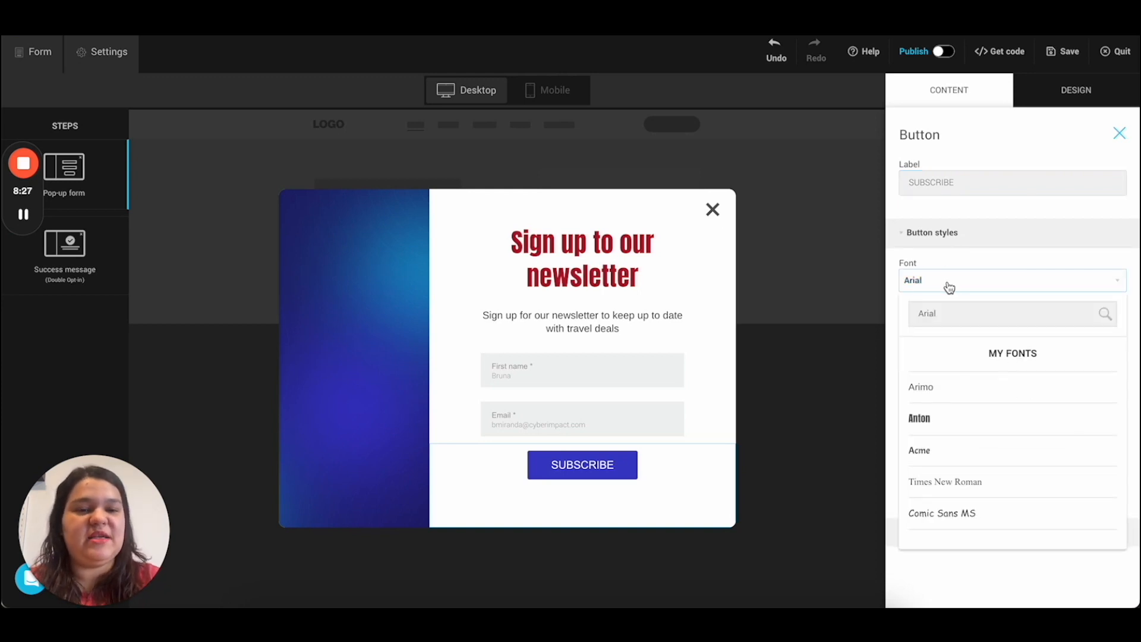
click(959, 427)
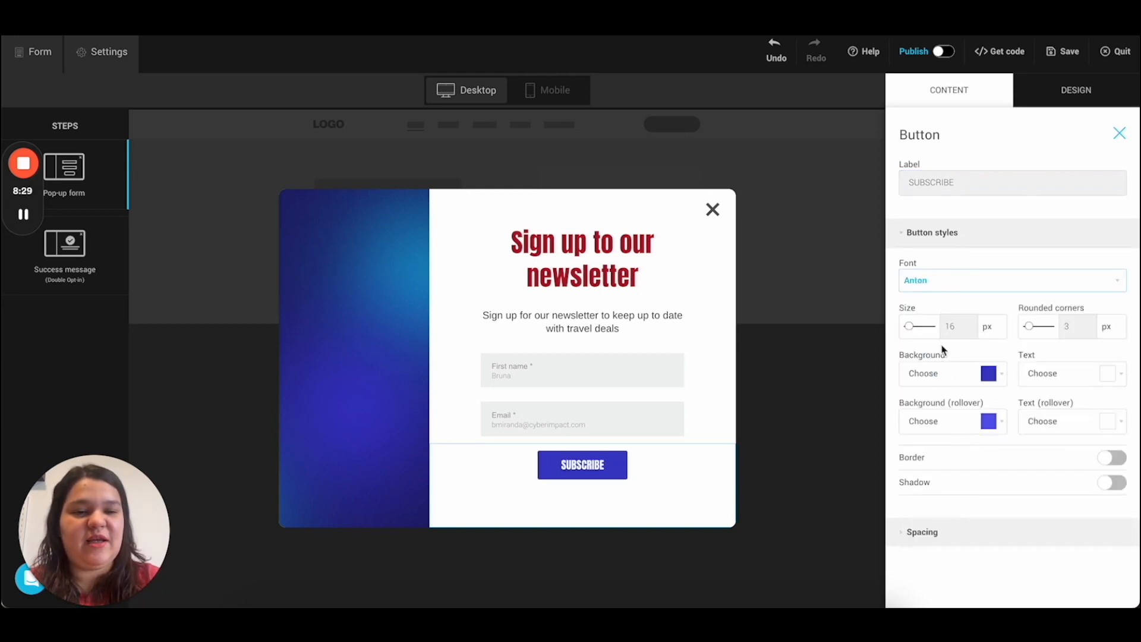
click(943, 286)
scroll(958, 454, down, 5)
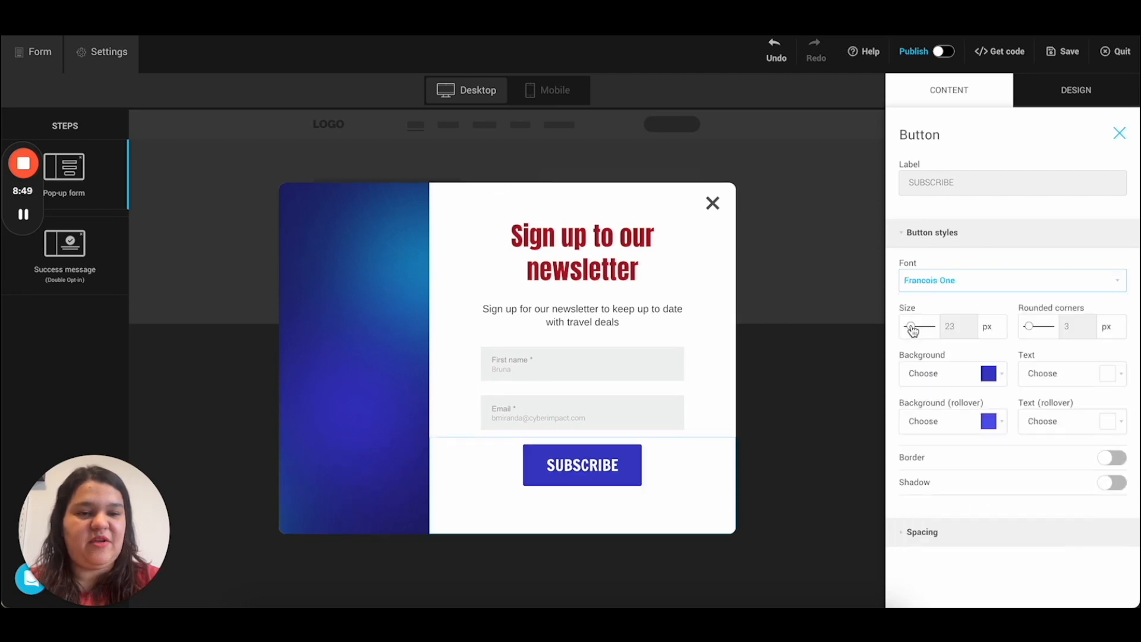
drag(1034, 330, 1017, 329)
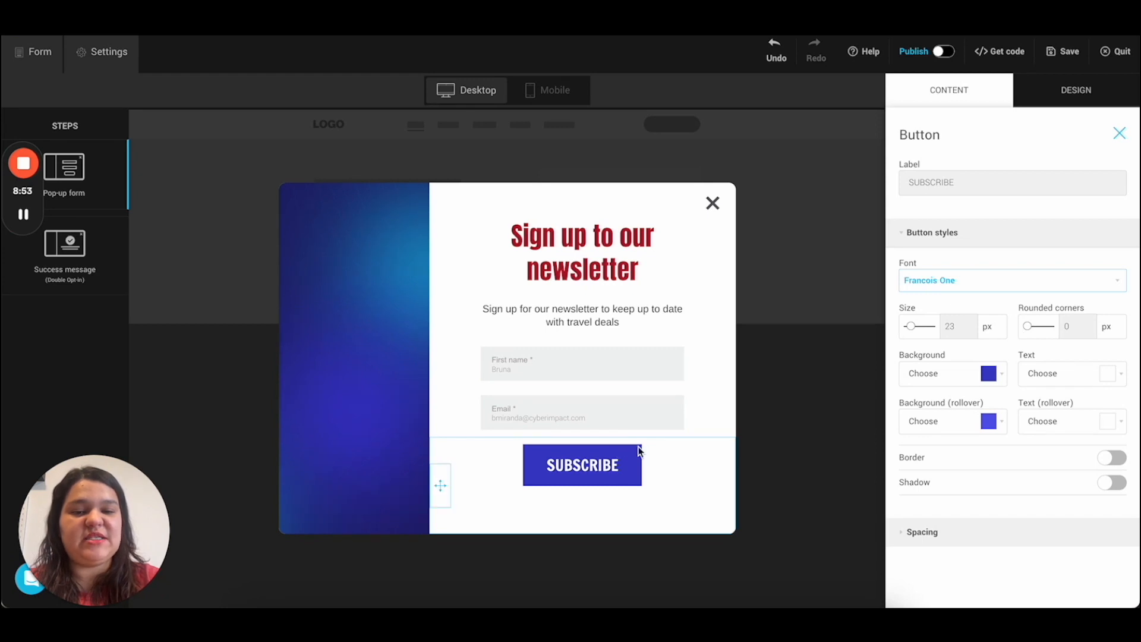
mouse_move(1031, 328)
mouse_down()
mouse_move(1070, 328)
mouse_move(1053, 328)
mouse_up()
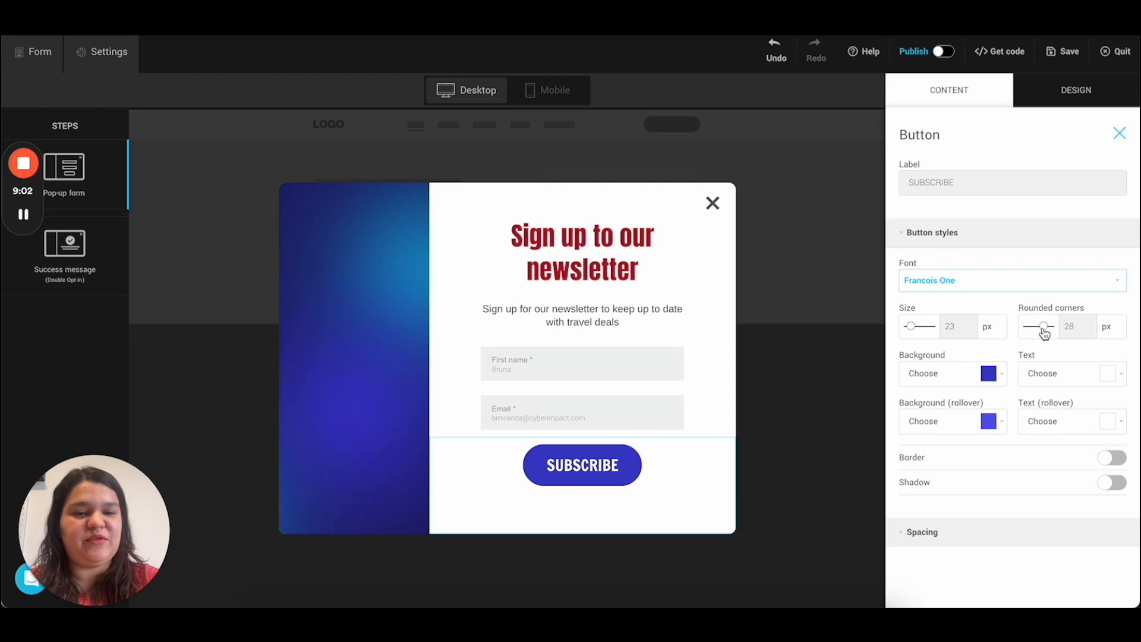
drag(1044, 328, 1033, 328)
Step: Give the button a dark red background with white text
click(951, 373)
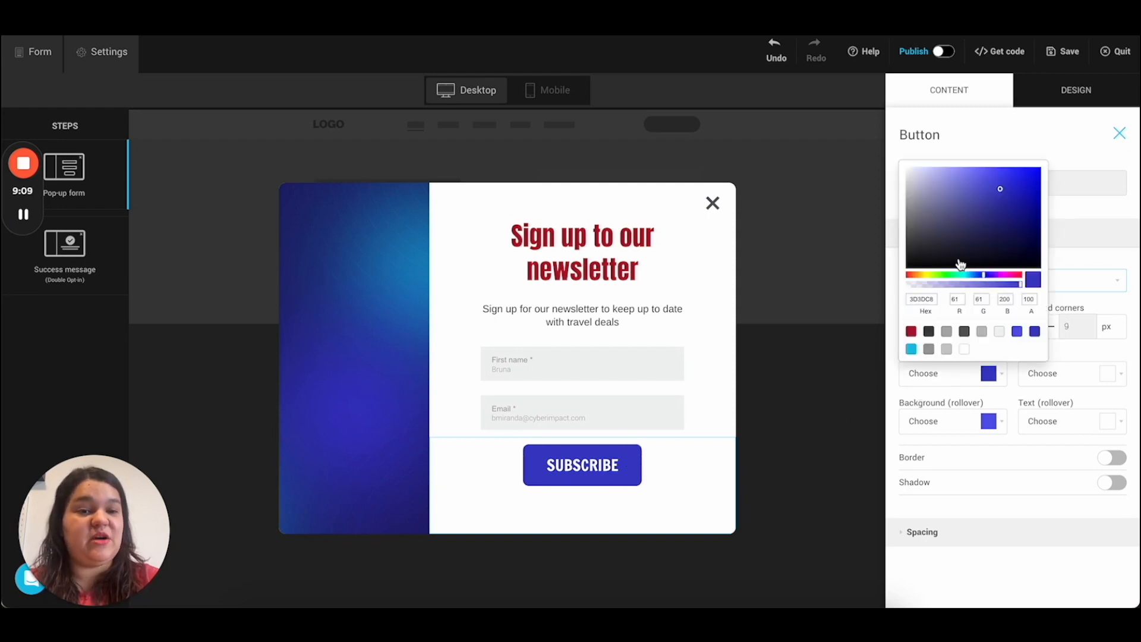
click(911, 331)
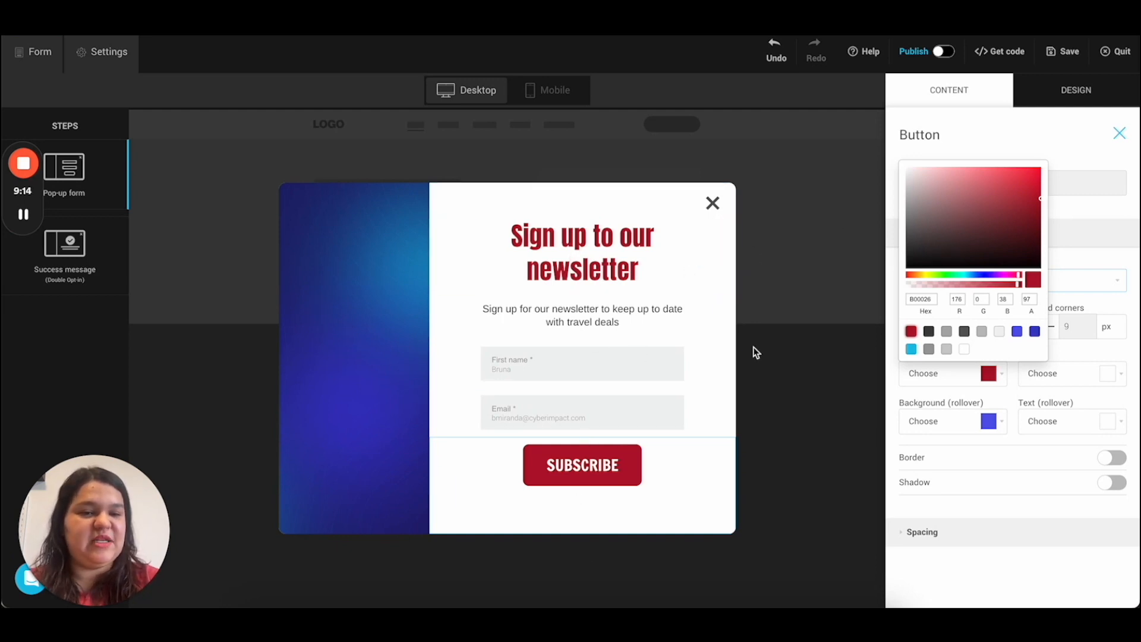
click(1007, 399)
click(1042, 382)
mouse_move(1028, 232)
mouse_down()
mouse_move(996, 236)
mouse_move(1052, 224)
mouse_move(1058, 200)
mouse_move(974, 164)
mouse_move(990, 170)
mouse_up()
click(1039, 332)
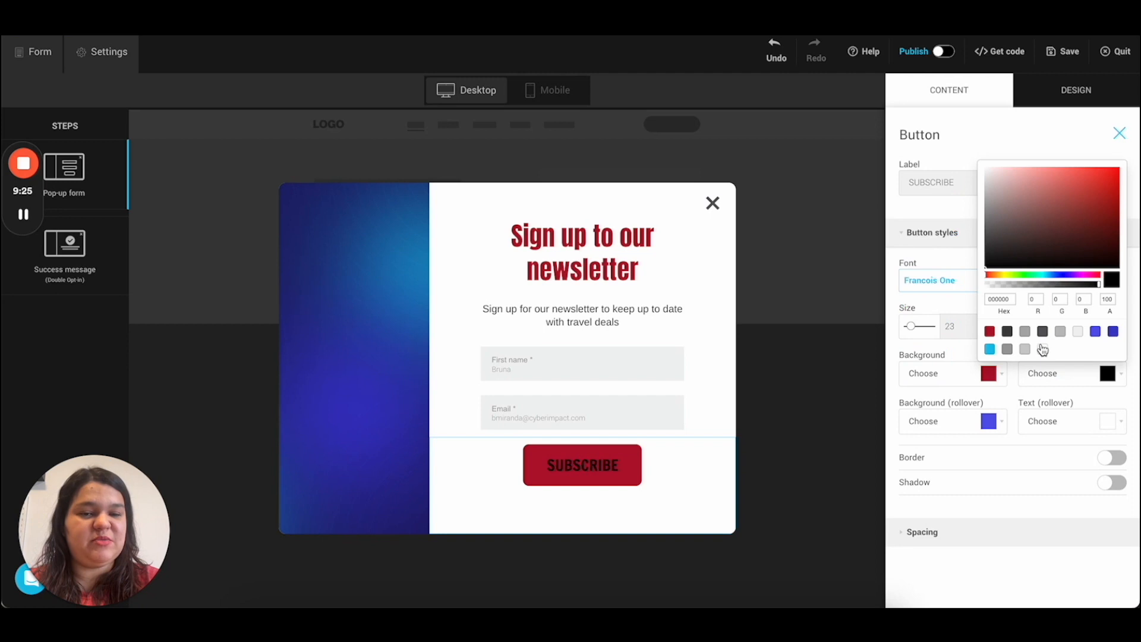
click(1042, 350)
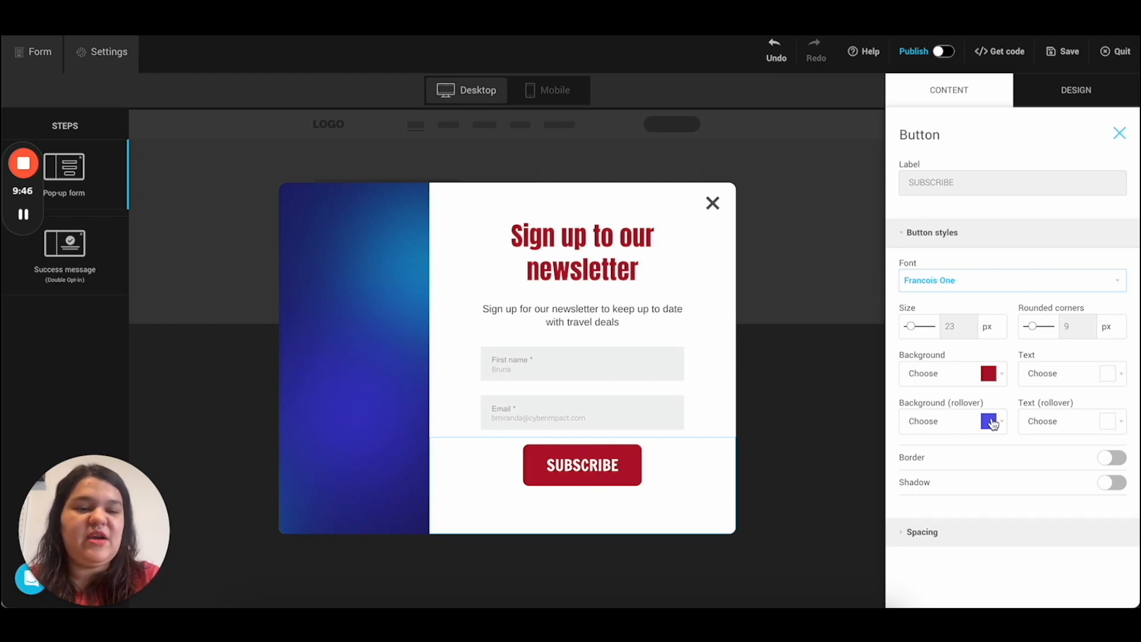
Step: Set the rollover colours to a white background with opaque black text
click(958, 427)
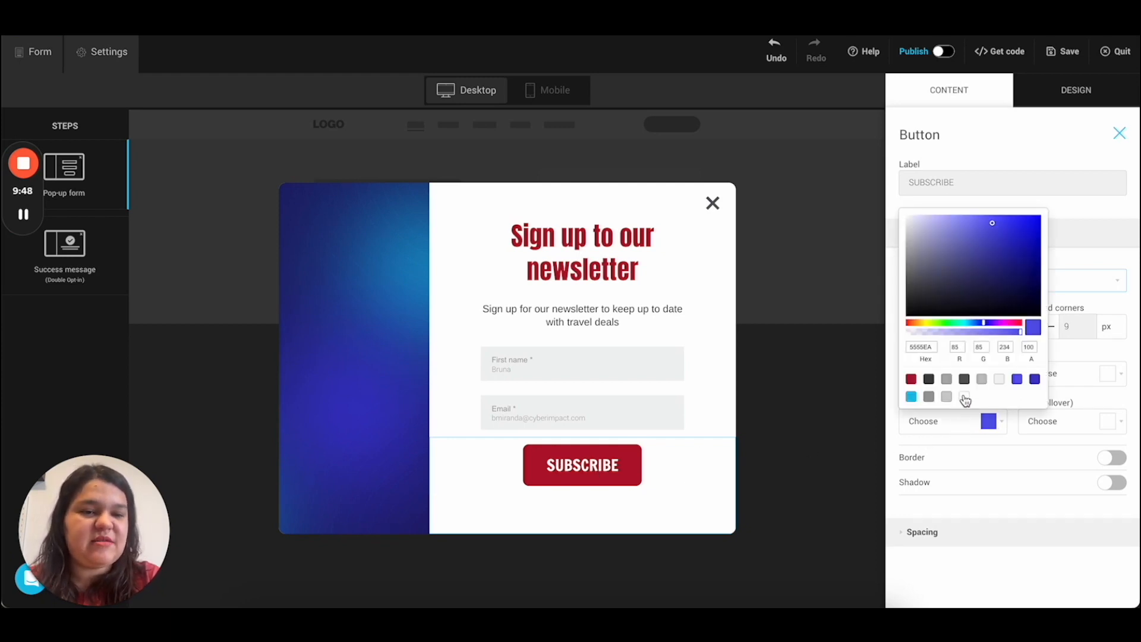
click(964, 397)
click(1084, 440)
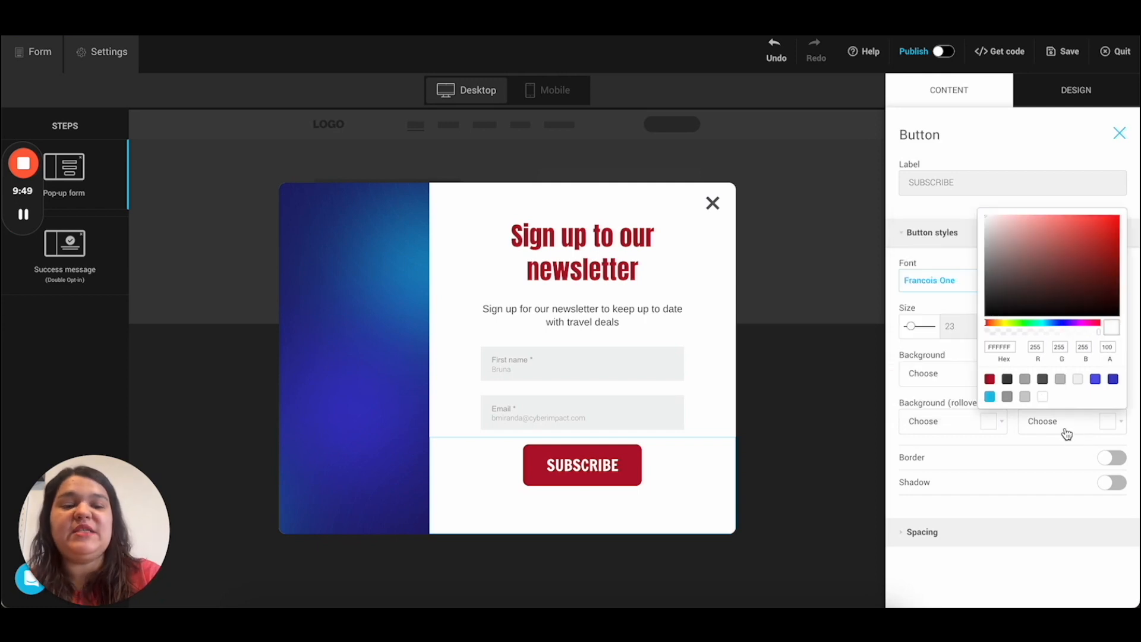
click(1007, 380)
drag(1070, 331, 1100, 331)
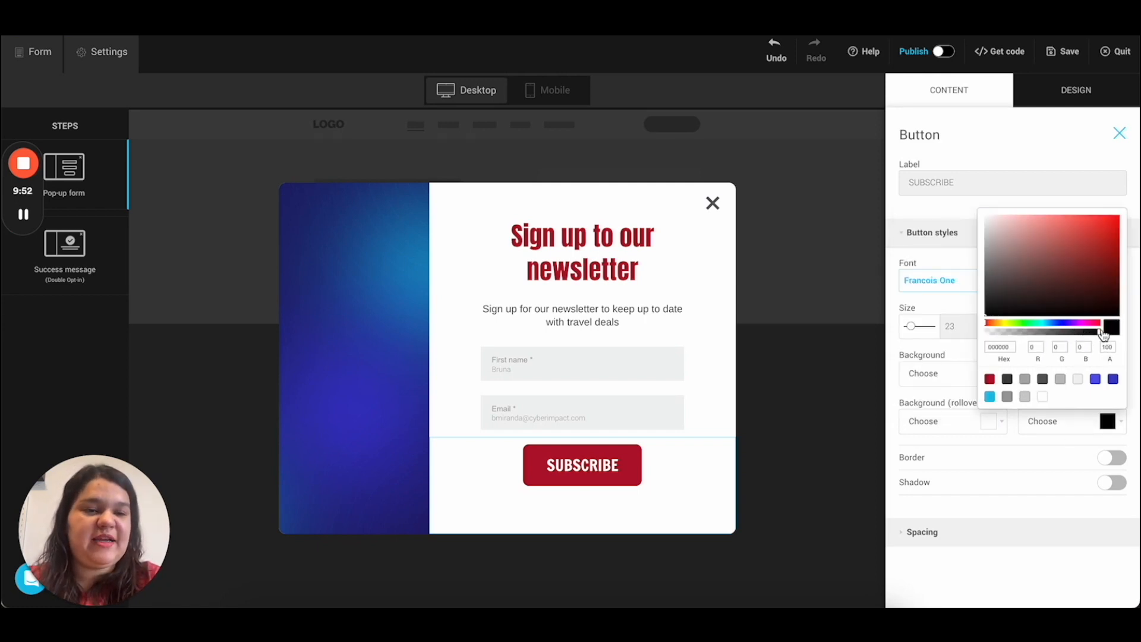
Step: Try a 5 px near-black border on the button, then remove it
click(1108, 458)
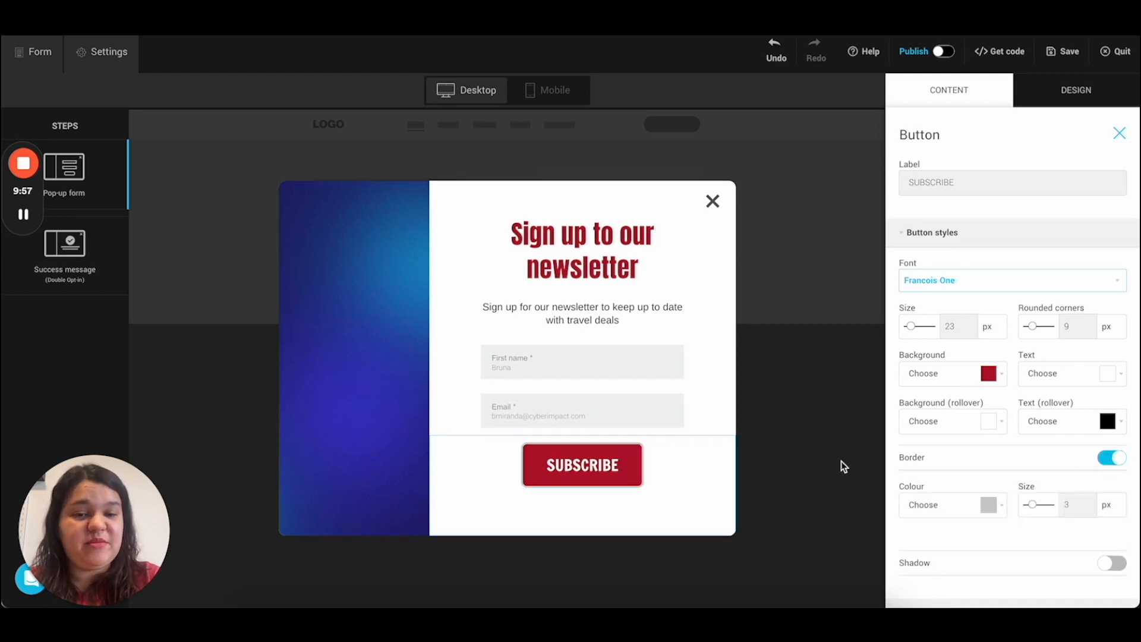
click(987, 504)
scroll(951, 546, down, 2)
click(913, 528)
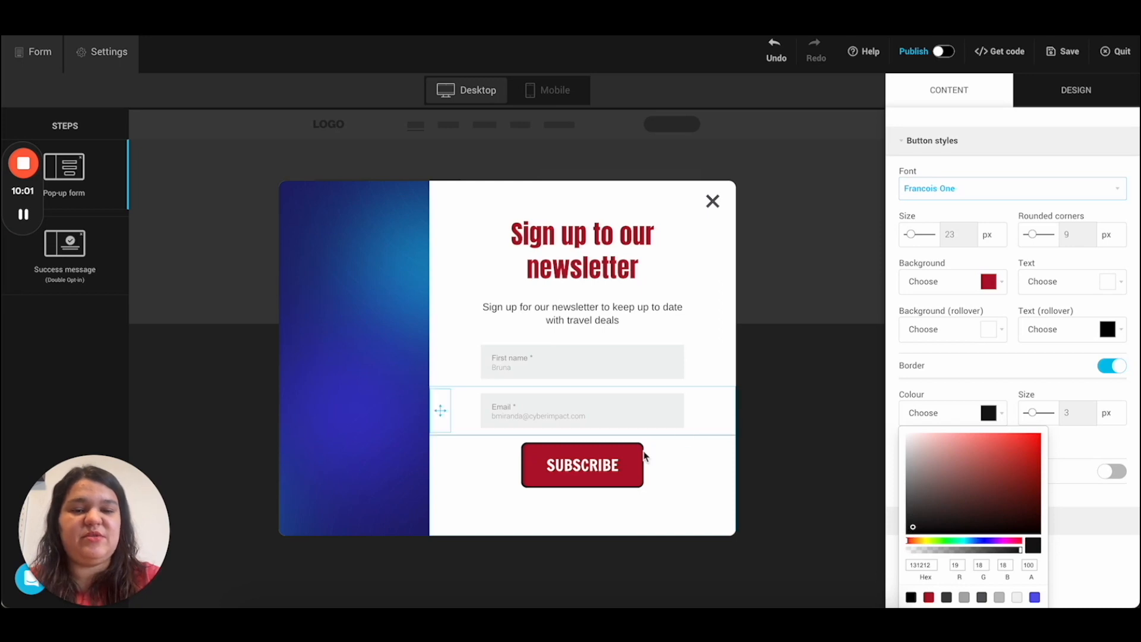
scroll(1005, 392, up, 2)
drag(1034, 485, 1031, 491)
click(1112, 438)
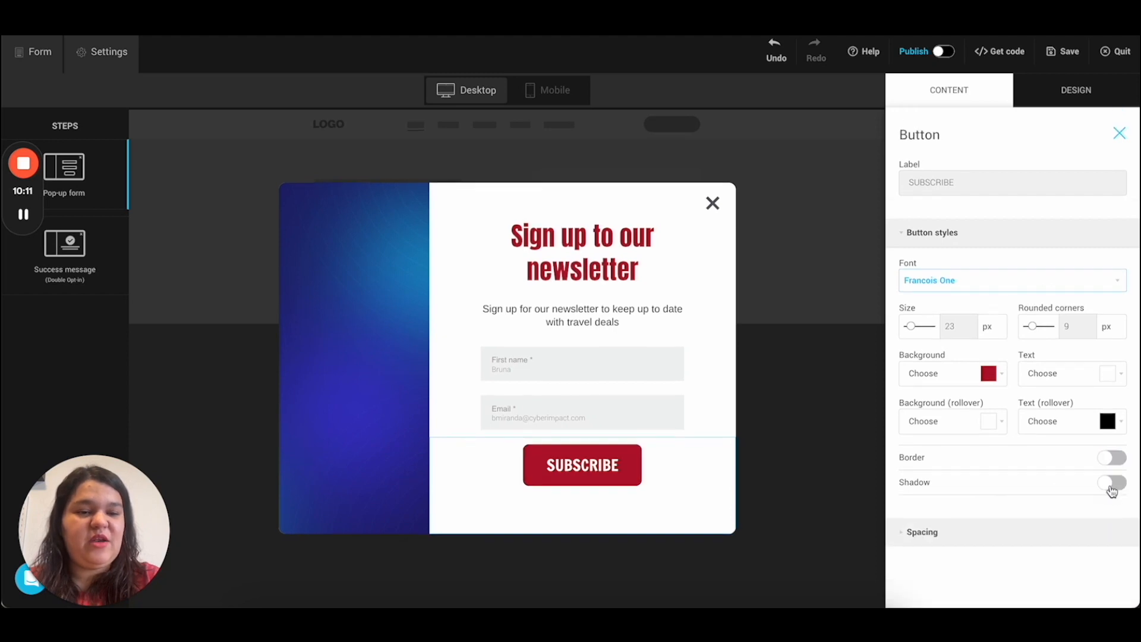
Step: Add a black drop shadow, adjusting its blur and downward offset
click(1111, 482)
scroll(1007, 495, down, 2)
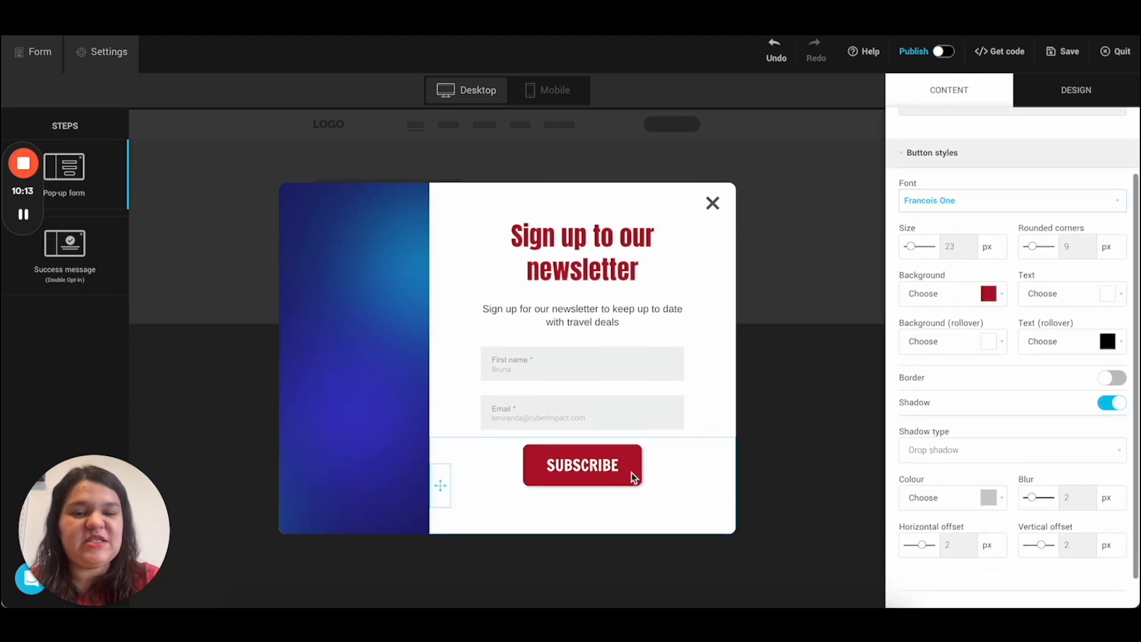
click(962, 505)
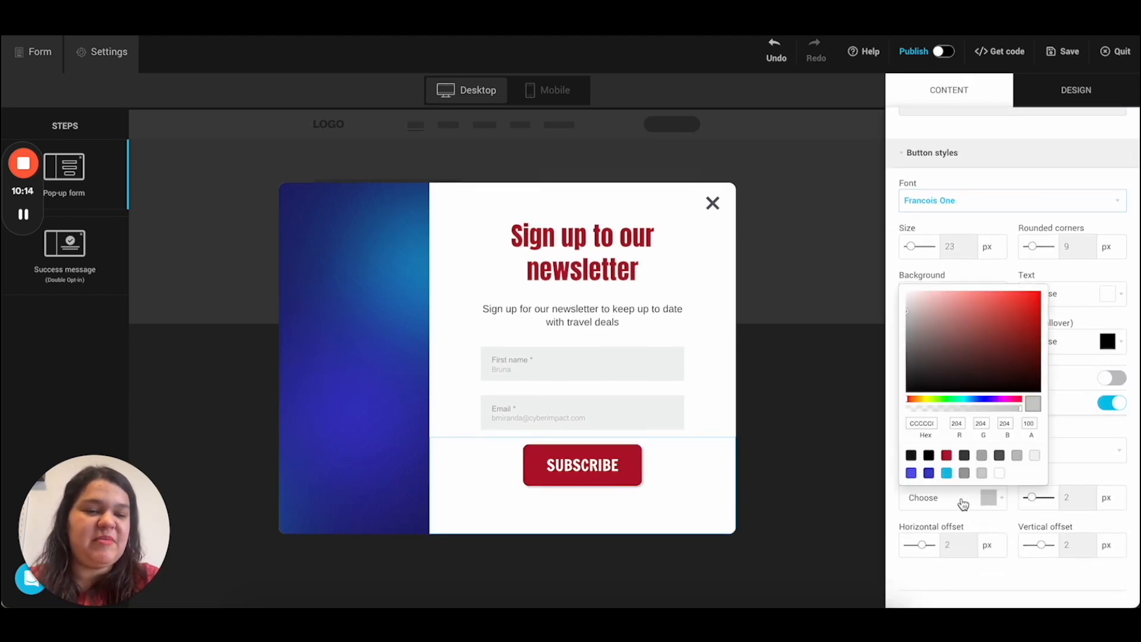
click(929, 456)
click(1076, 470)
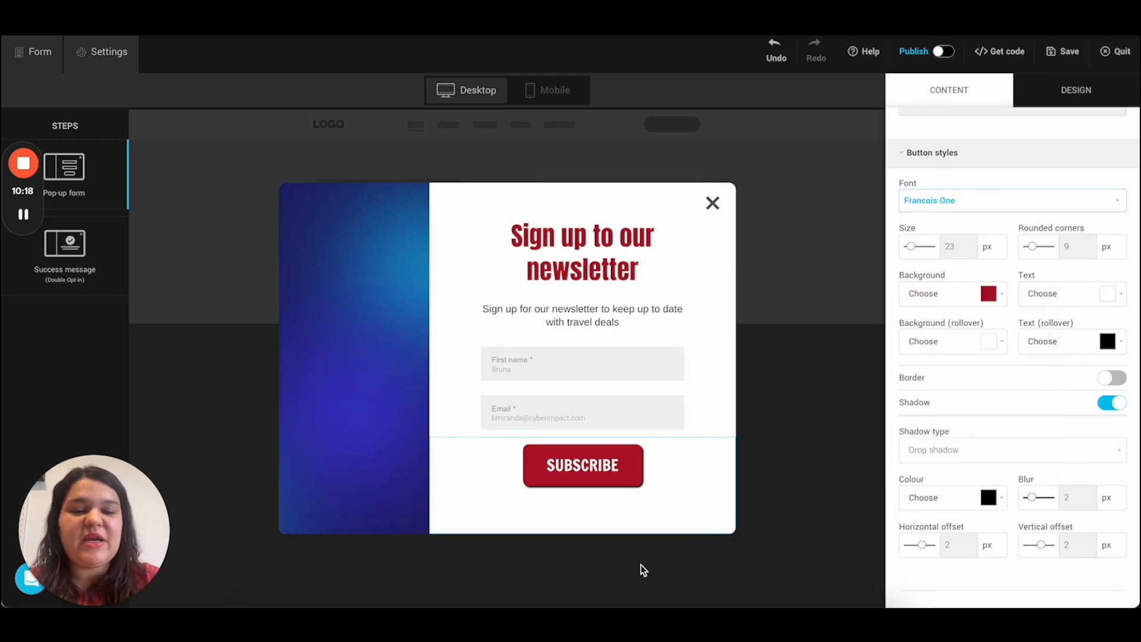
mouse_move(1031, 500)
mouse_down()
mouse_move(1045, 503)
mouse_move(1032, 502)
mouse_up()
scroll(1032, 502, down, 1)
mouse_move(920, 515)
mouse_down()
mouse_move(930, 515)
mouse_move(921, 514)
mouse_up()
drag(1037, 514, 1044, 517)
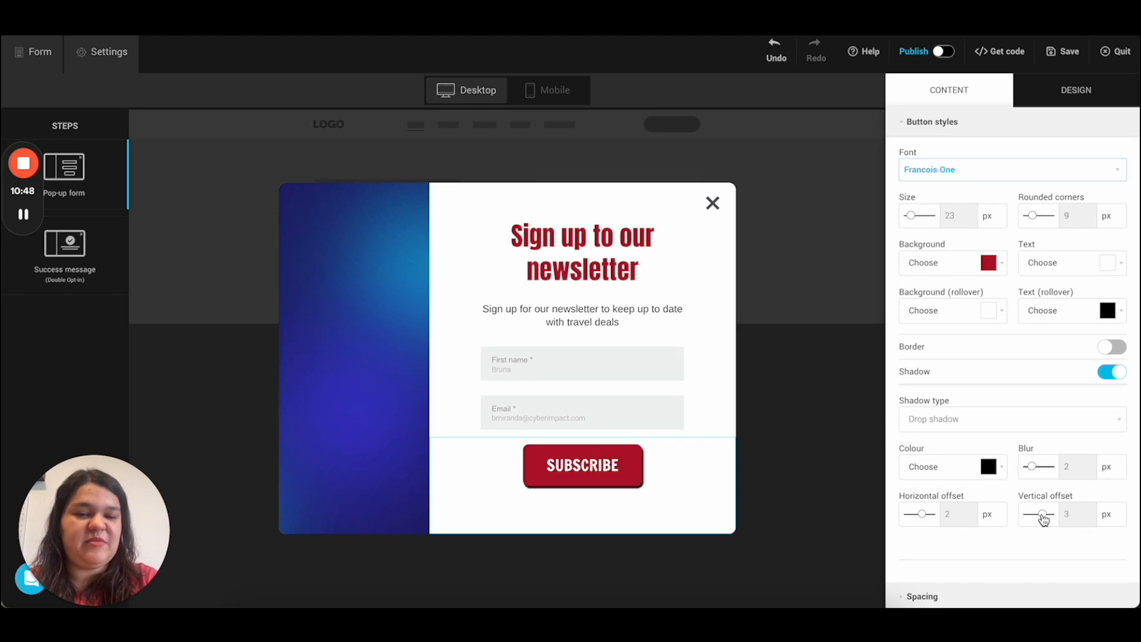
Step: Remove the SUBSCRIBE button's shadow and adjust its spacing, leaving it at normal width
click(1109, 374)
click(922, 532)
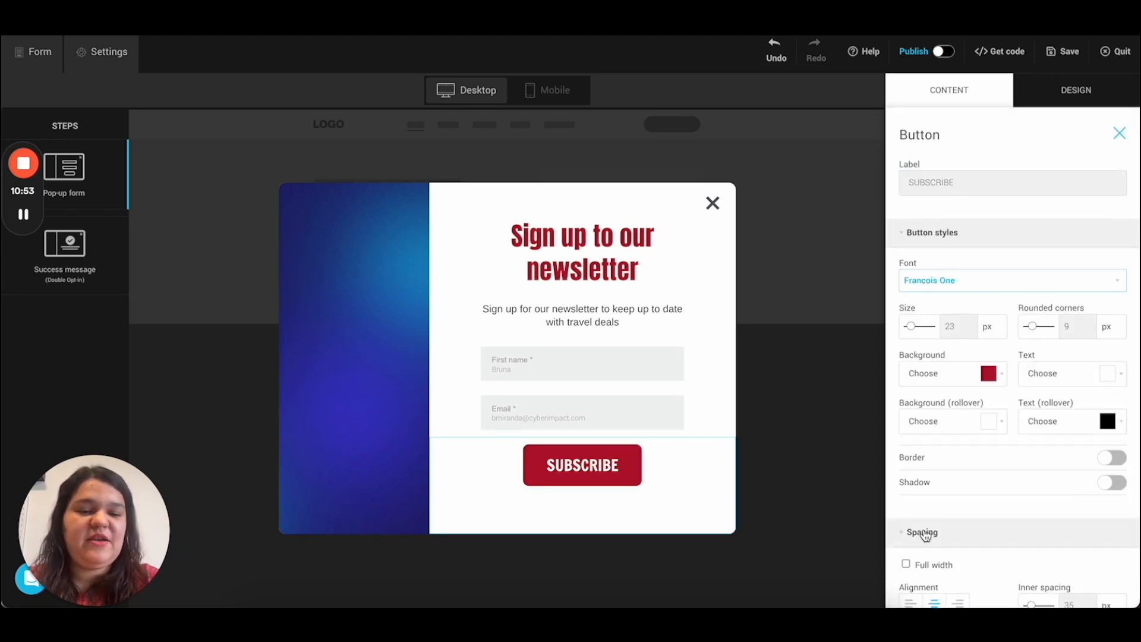
scroll(918, 499, down, 1)
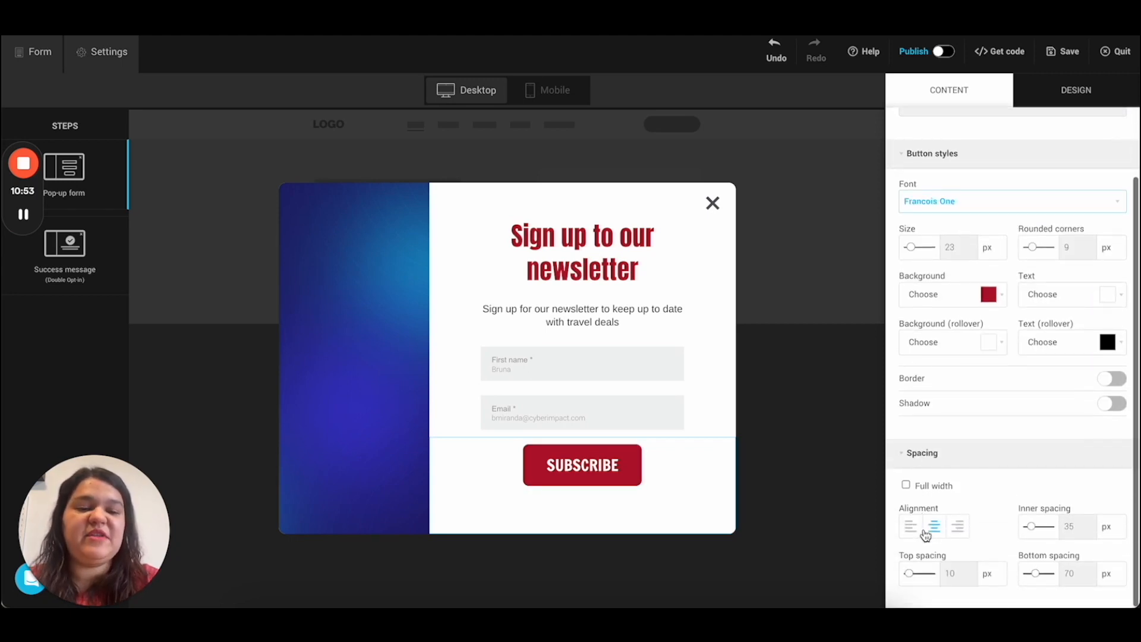
click(906, 487)
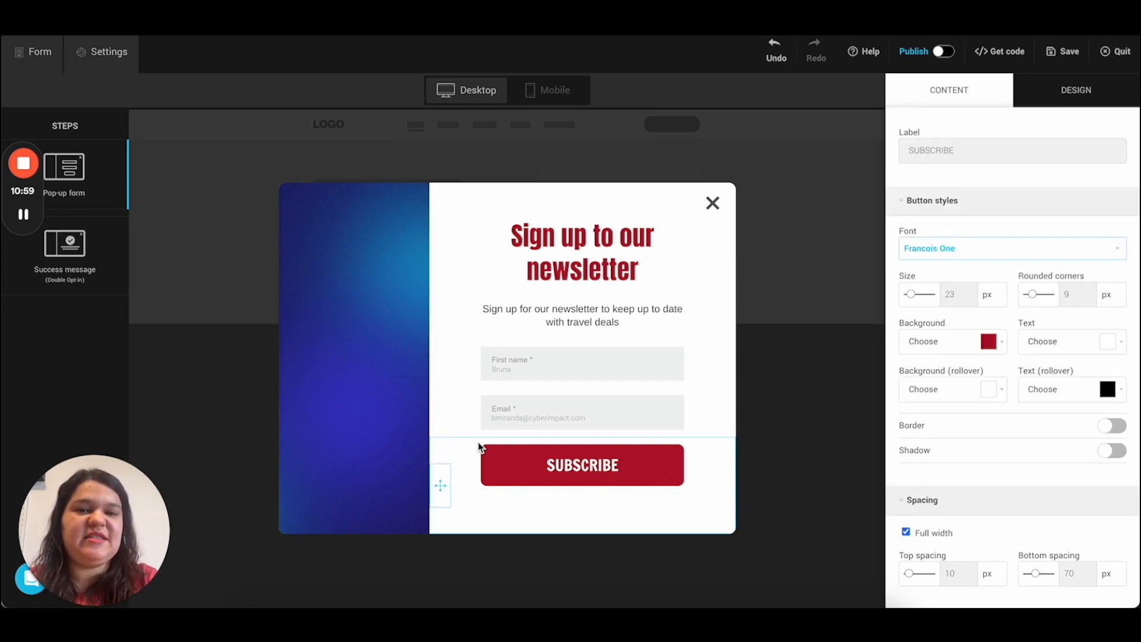
drag(914, 577, 918, 578)
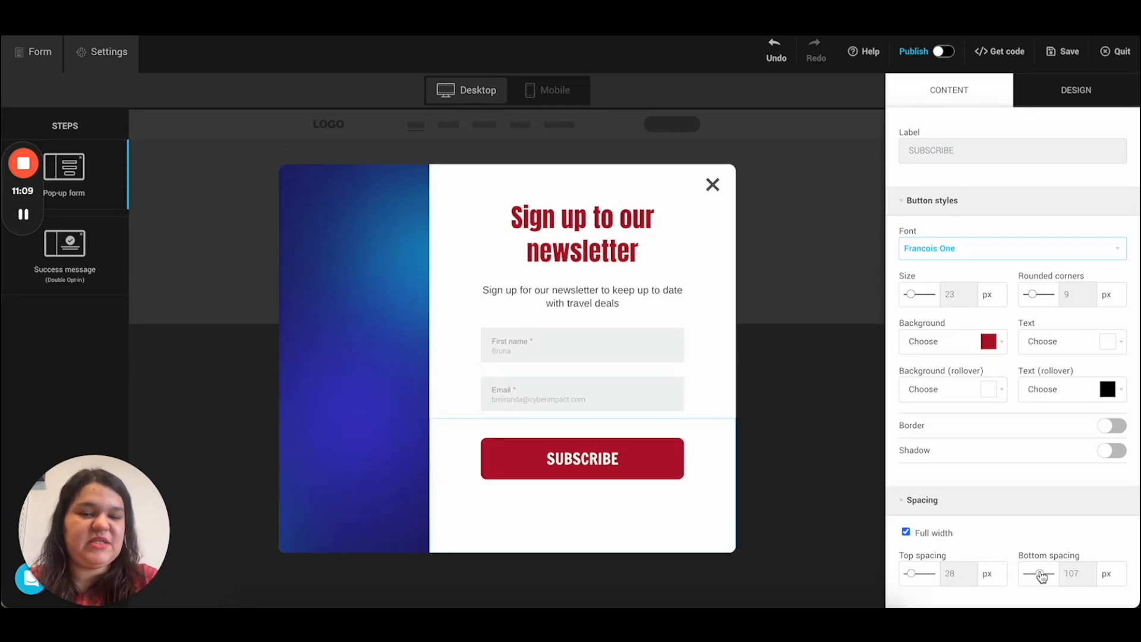
drag(1042, 576, 1032, 579)
click(906, 532)
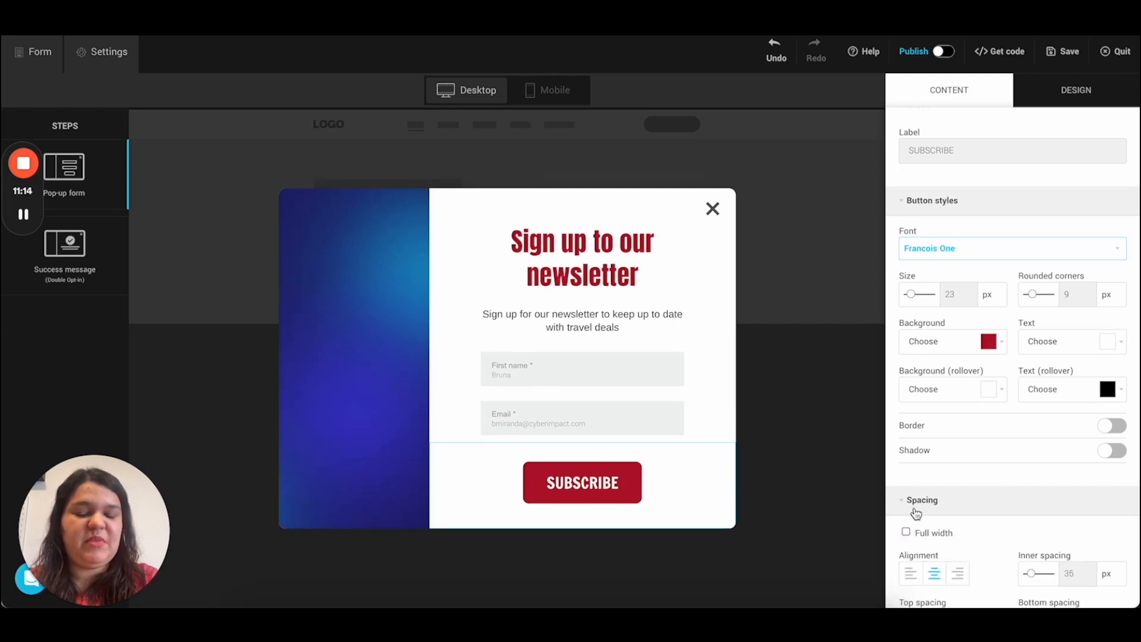
Step: Try left and right alignment, keep the button centred, and set 46 px inner spacing
scroll(932, 468, down, 1)
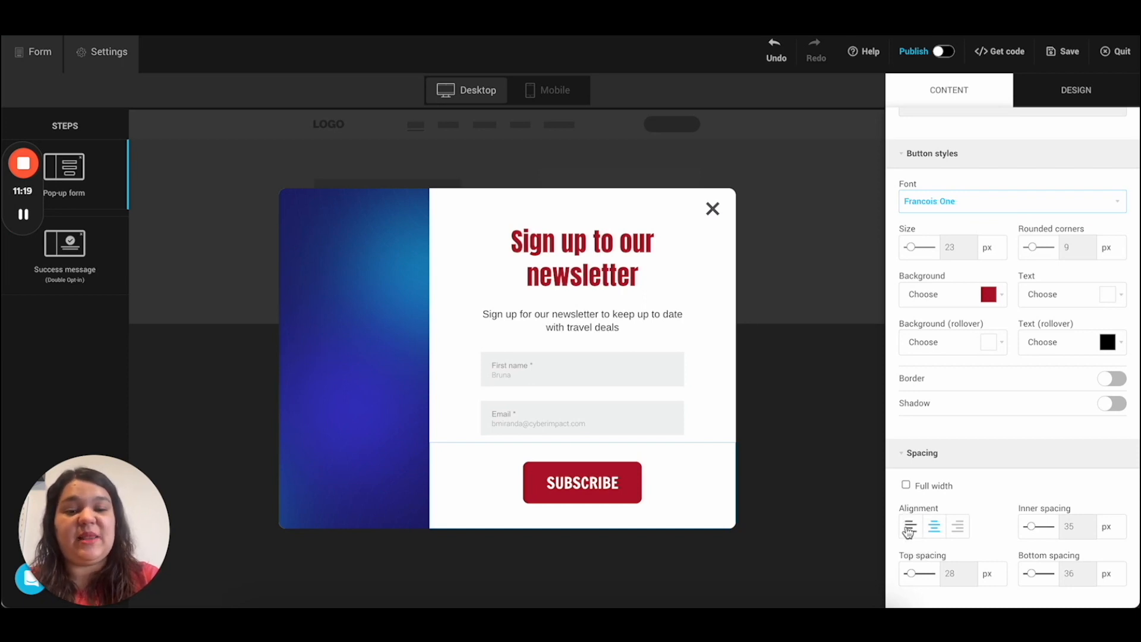
click(908, 529)
click(935, 531)
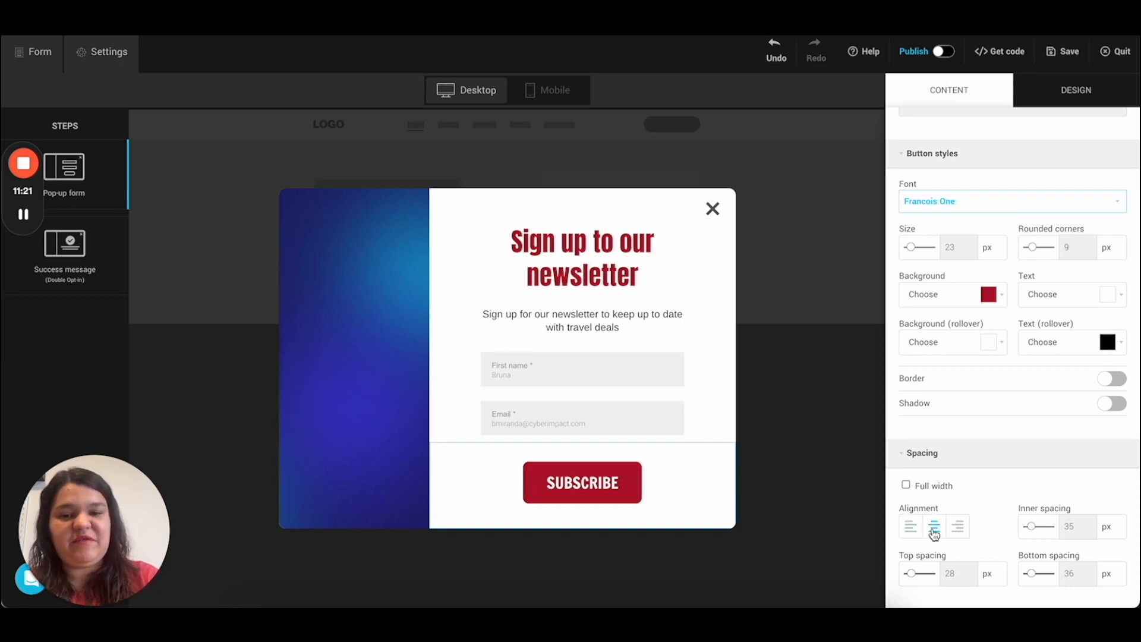
click(960, 529)
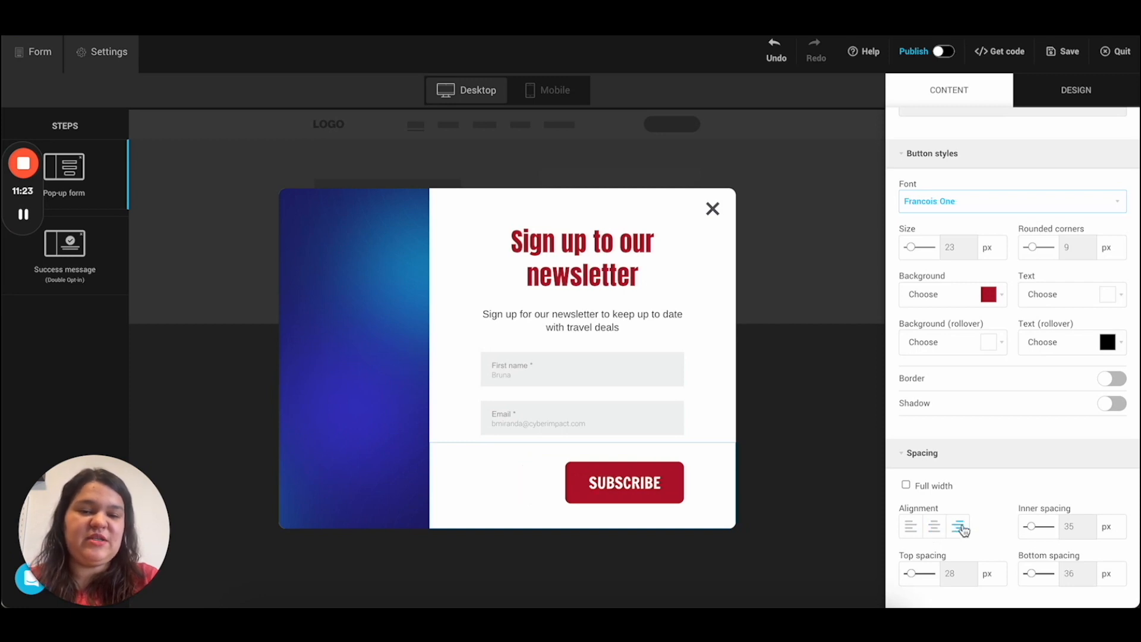
click(934, 526)
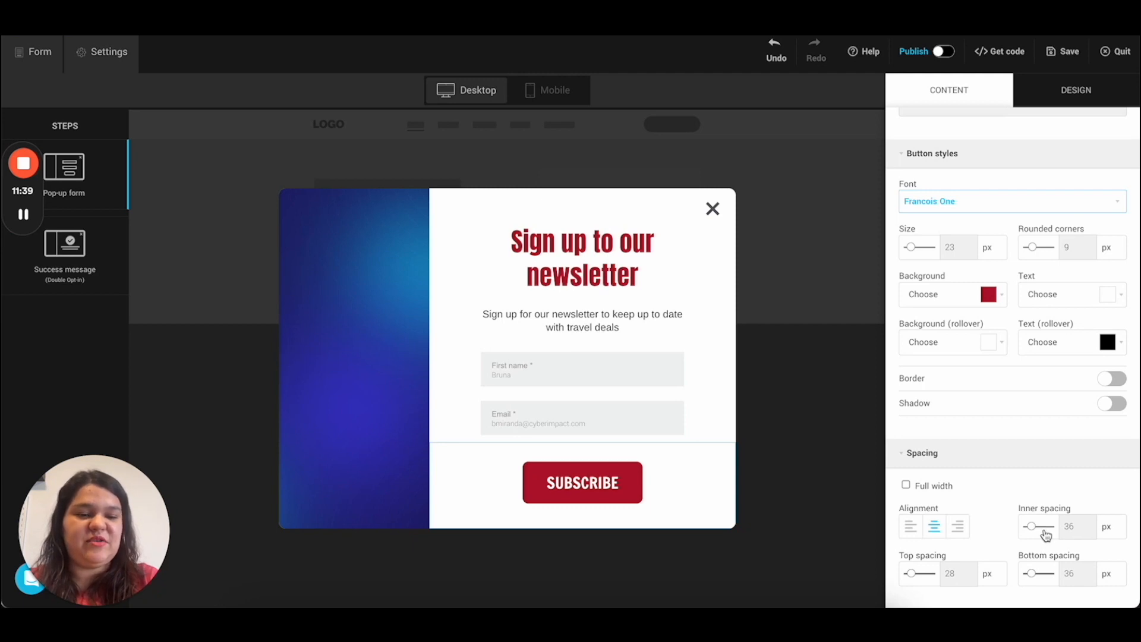
drag(1046, 530, 1034, 532)
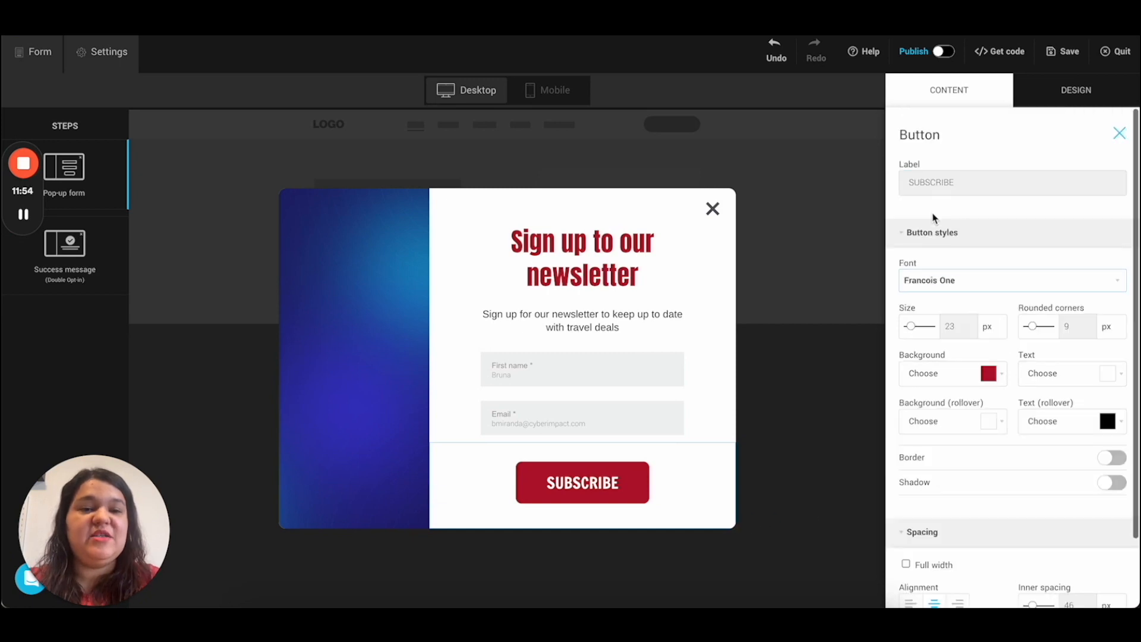
click(1119, 132)
Step: Drop an Image onto the side panel and pick the library sunset boat photo (pixabay-1014712.jpg)
scroll(1026, 376, up, 1)
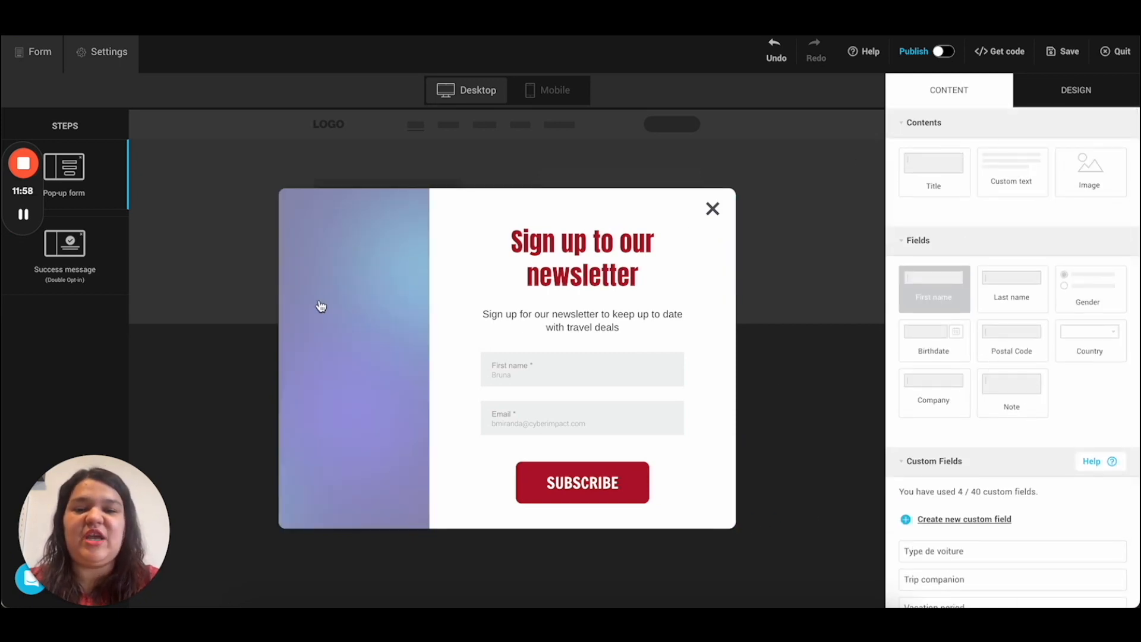
drag(1075, 169, 377, 382)
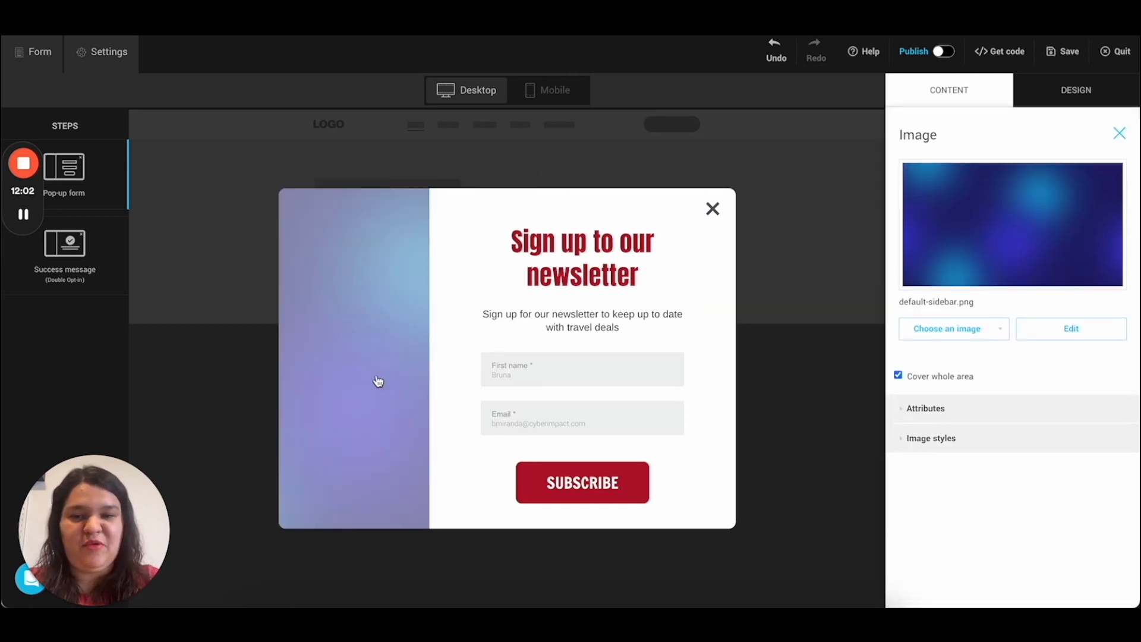
click(956, 330)
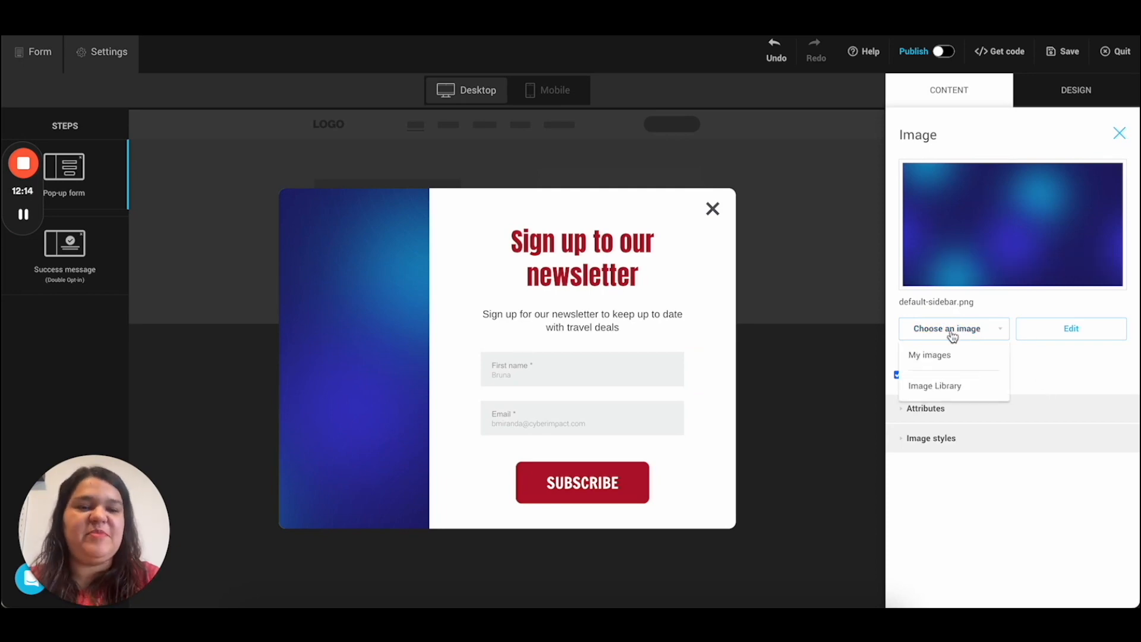
click(935, 387)
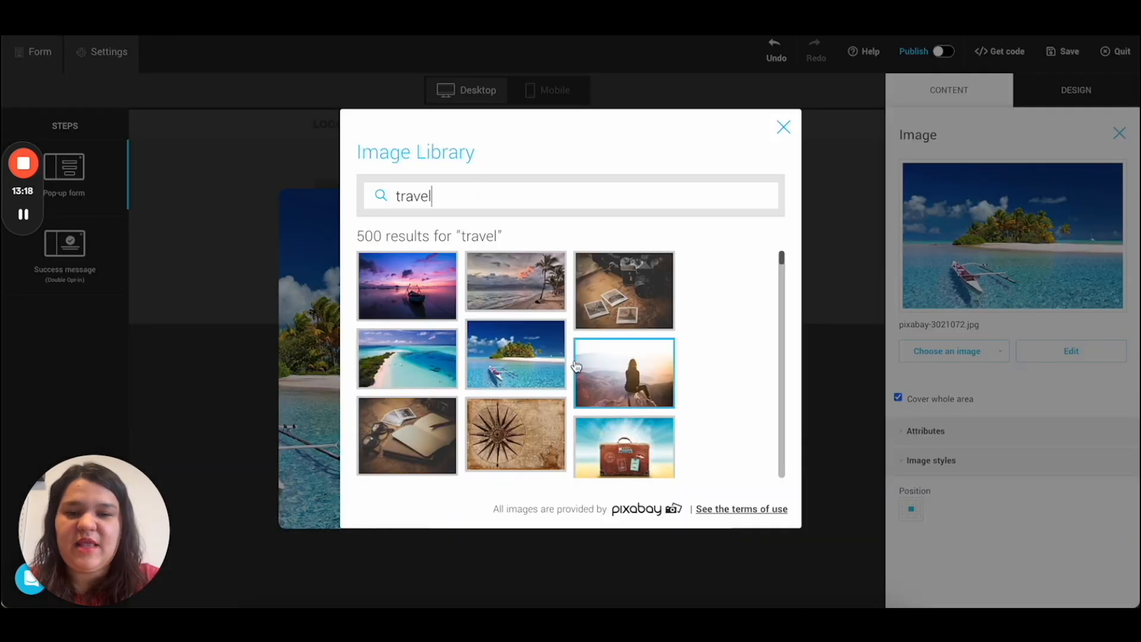
click(418, 295)
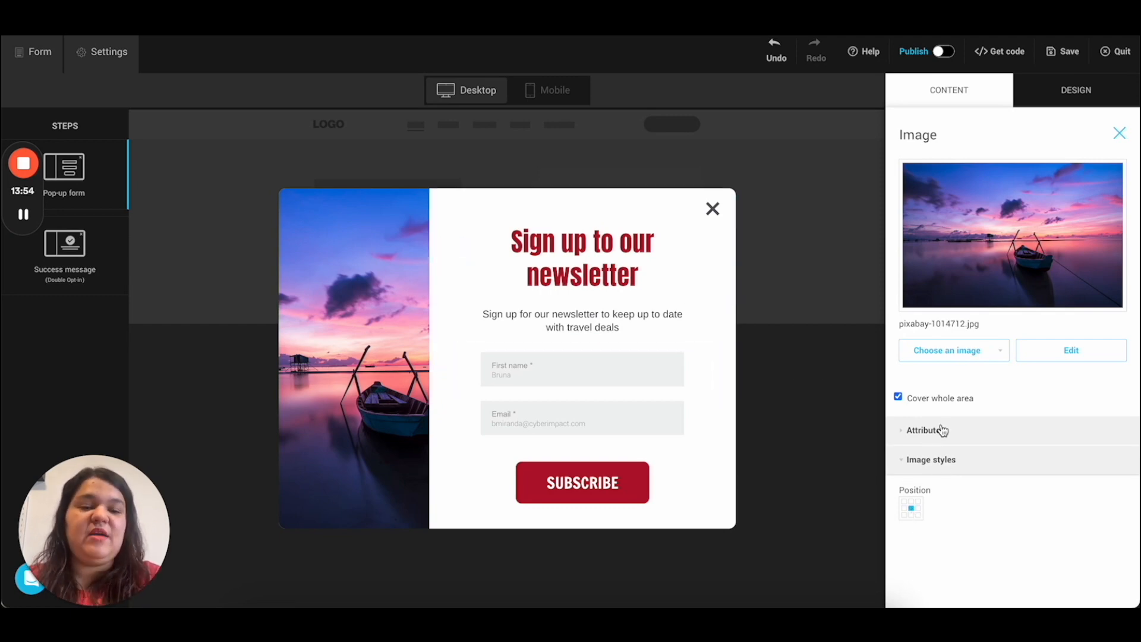
Step: Give the sunset image the alternate text 'Boat on the ocean'
click(938, 432)
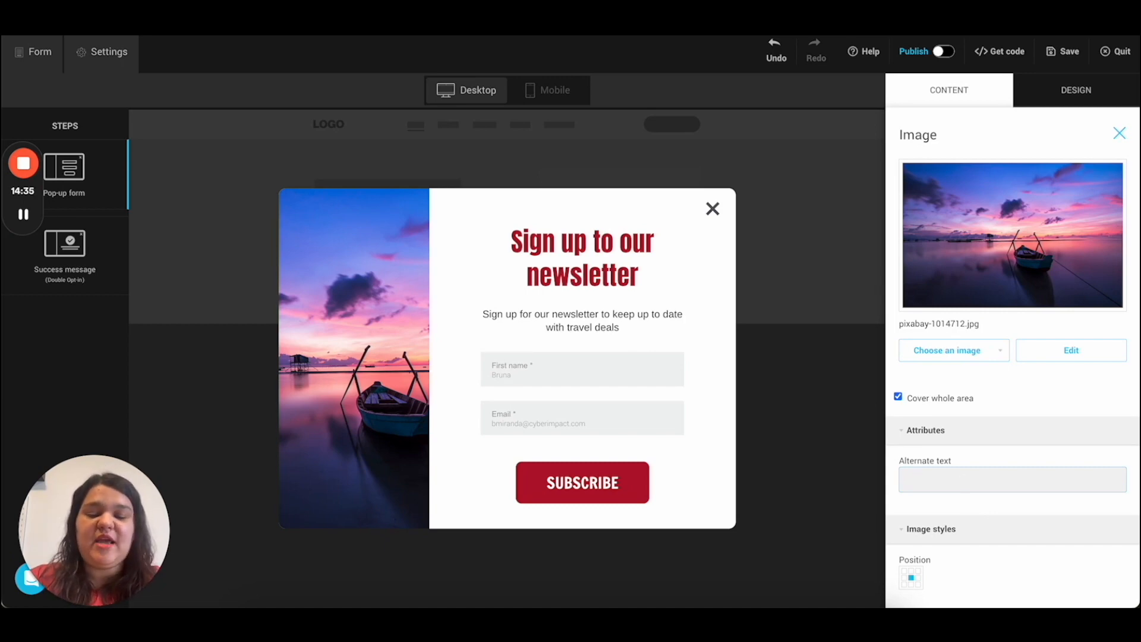
text(Boat on the ocean at sunset. The sky is purple and pink.)
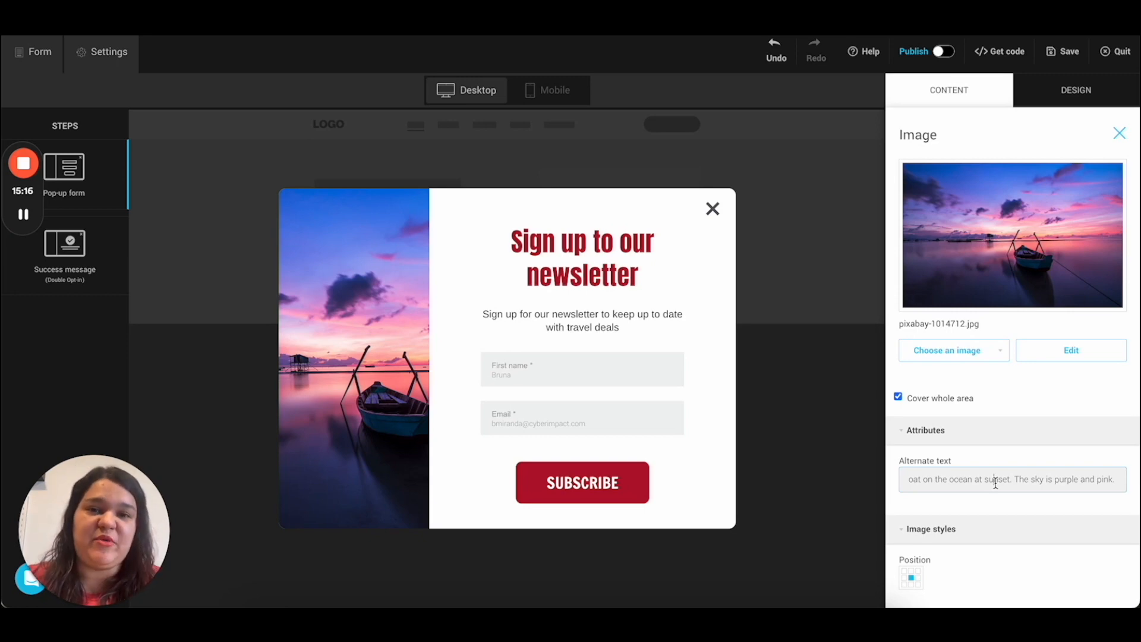
click(975, 437)
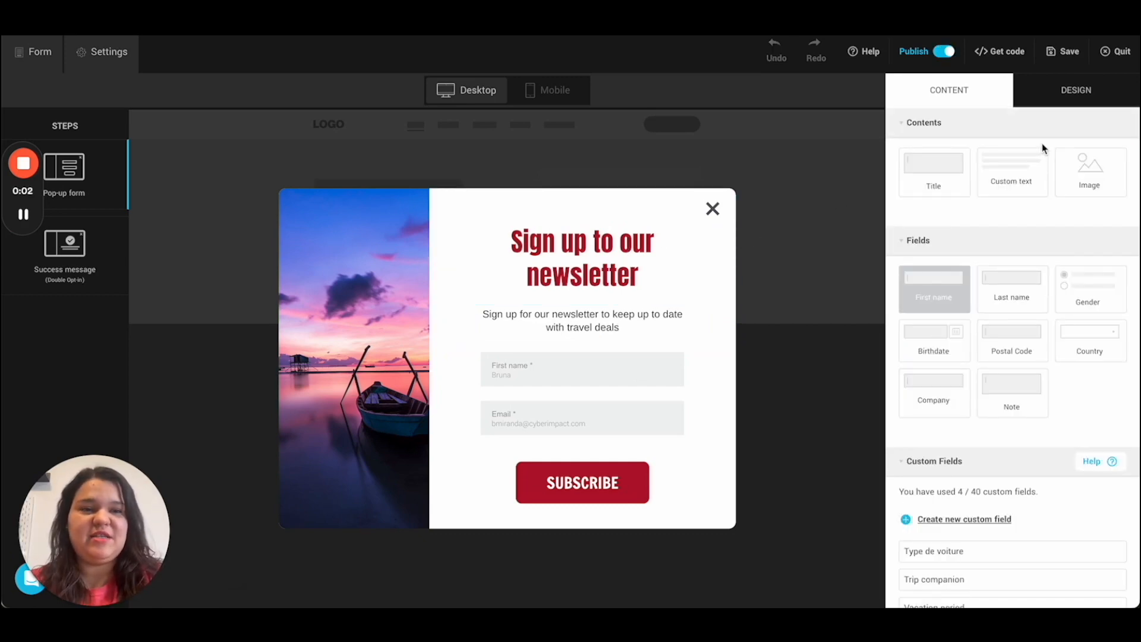
Step: In the DESIGN settings, try Francois One, then keep Roboto as the default font
click(1078, 95)
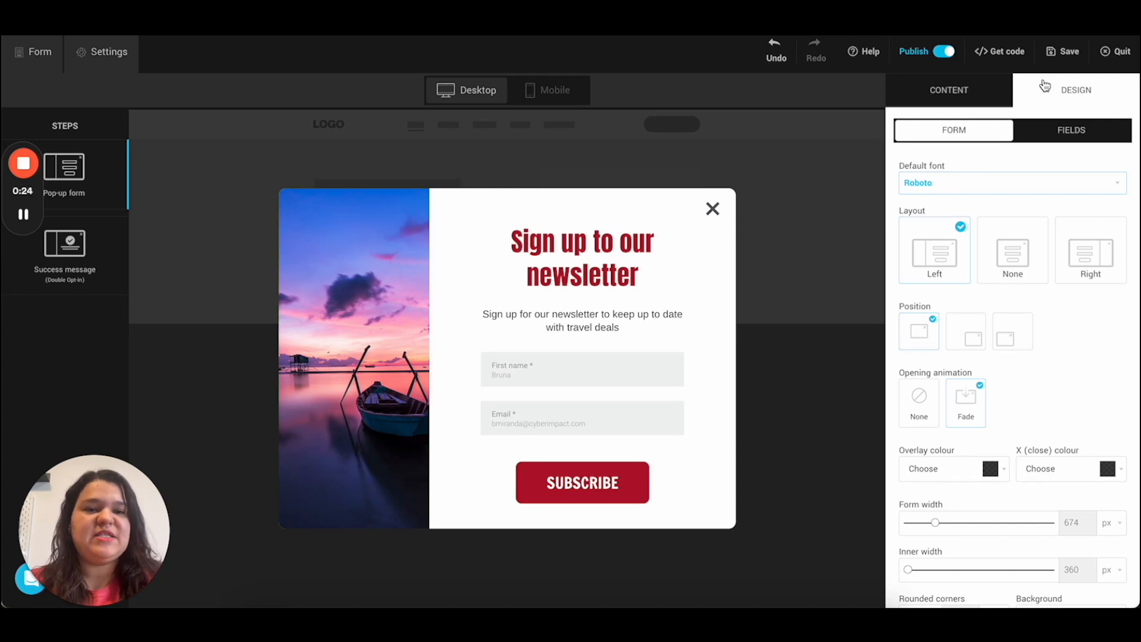
click(940, 190)
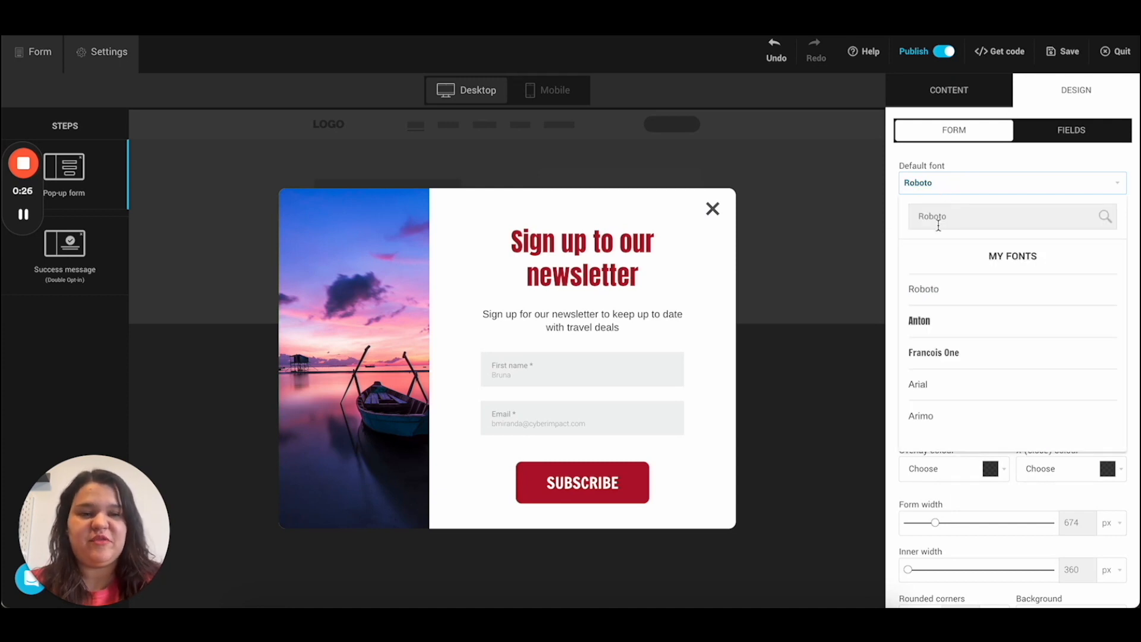
click(936, 354)
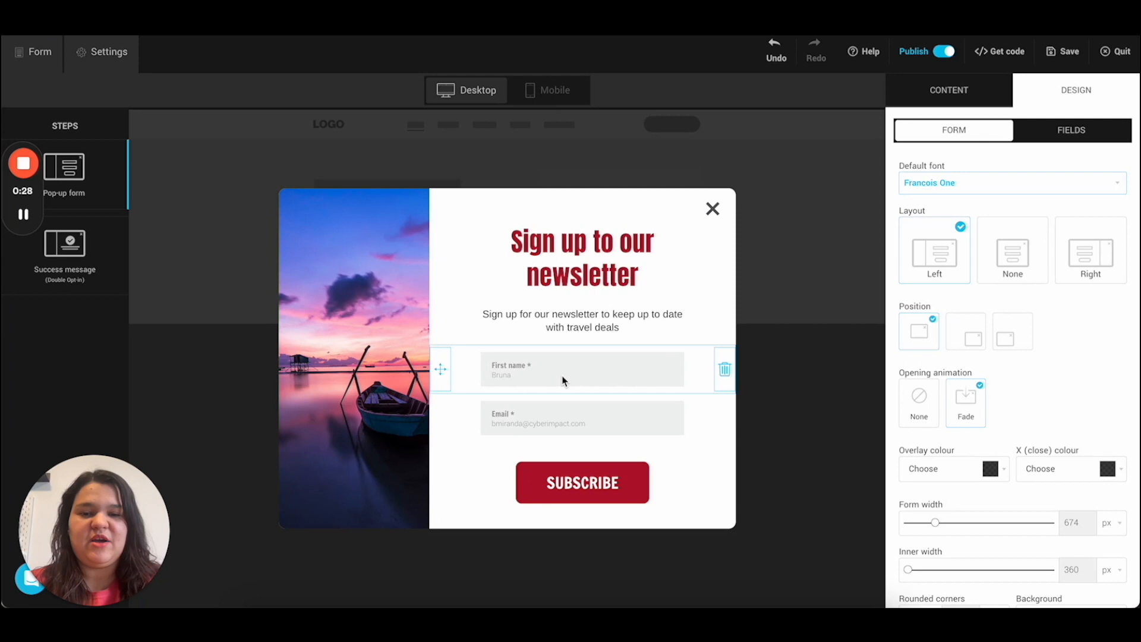
click(915, 186)
click(921, 322)
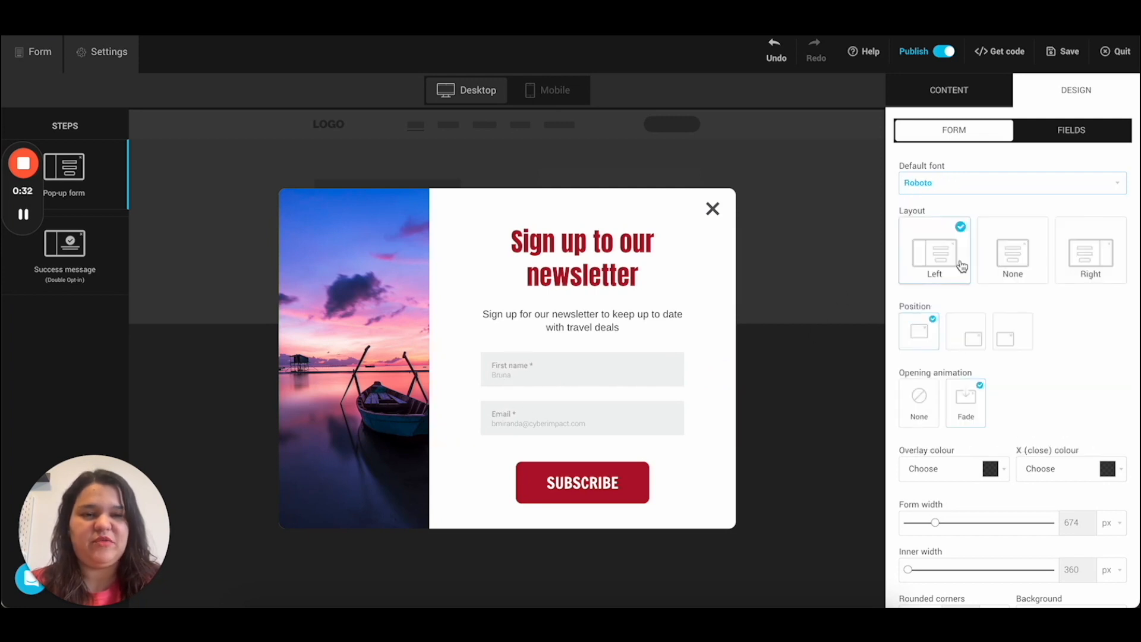
Step: Try no image and a right-side image, then keep the image layout on the left
click(1007, 254)
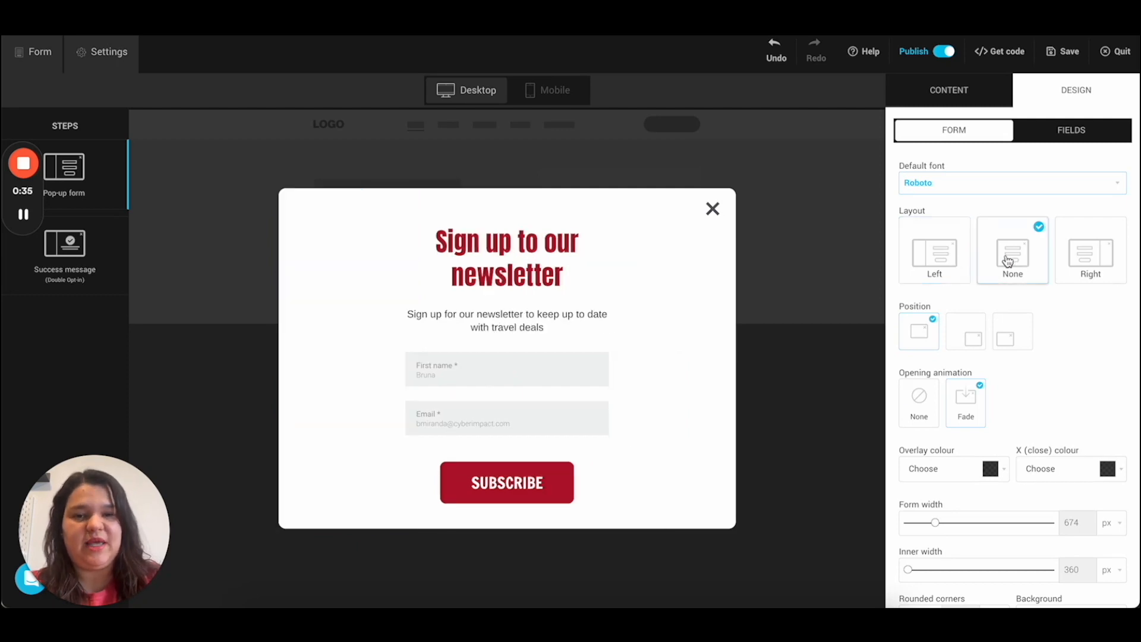
click(1062, 260)
click(935, 257)
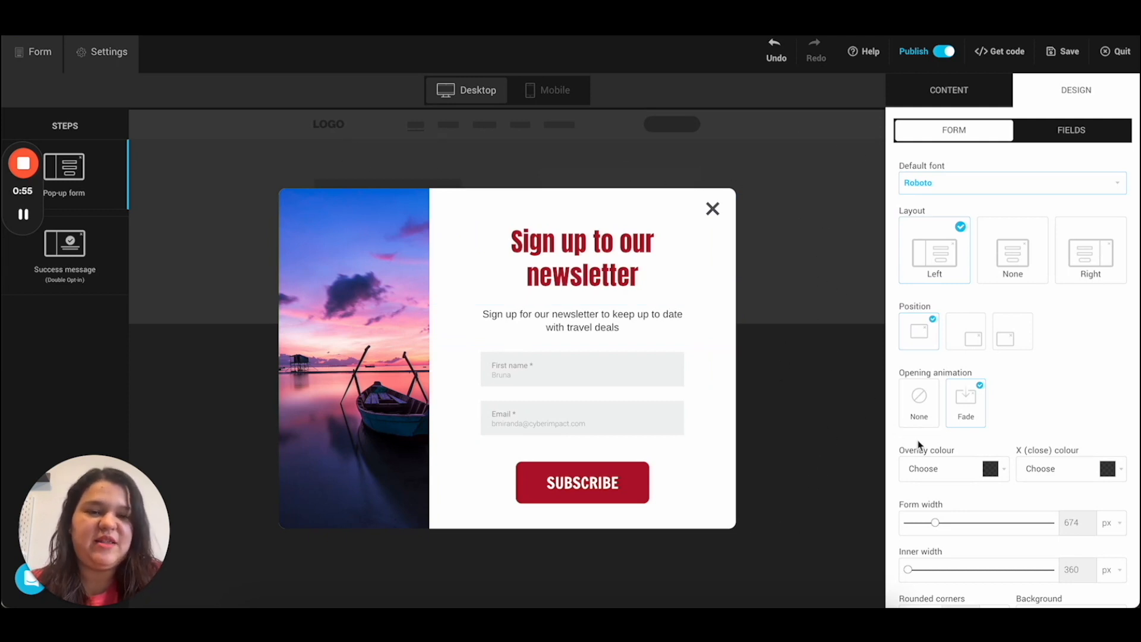
Step: Set the page overlay colour to grey 818181 at 57% opacity
click(976, 477)
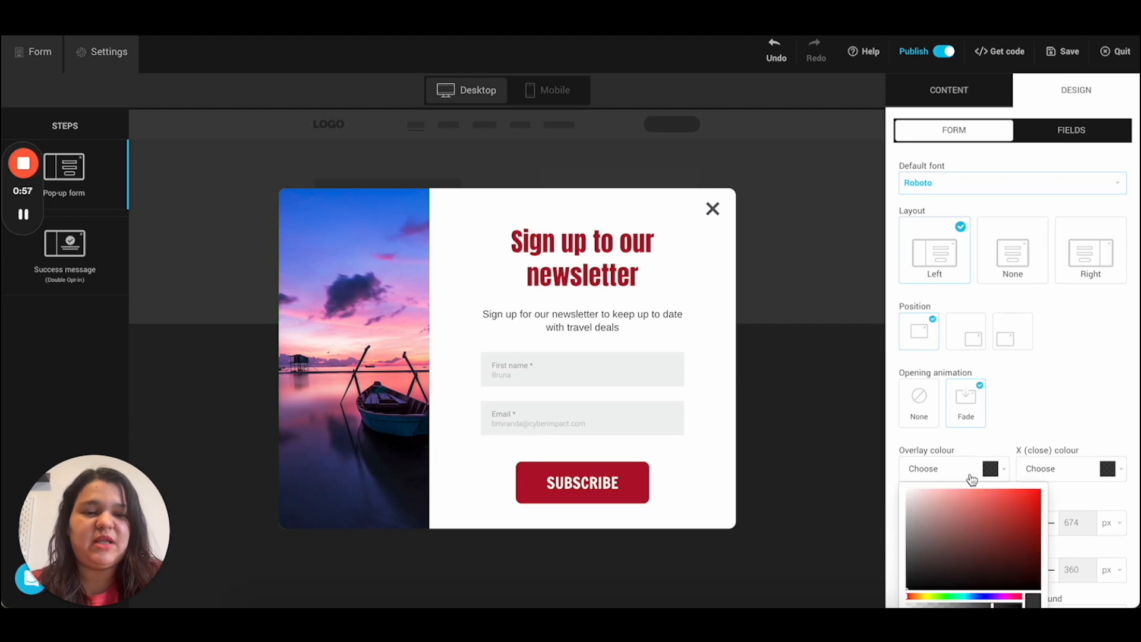
drag(917, 565, 927, 590)
click(912, 512)
drag(906, 513, 946, 490)
scroll(997, 425, down, 2)
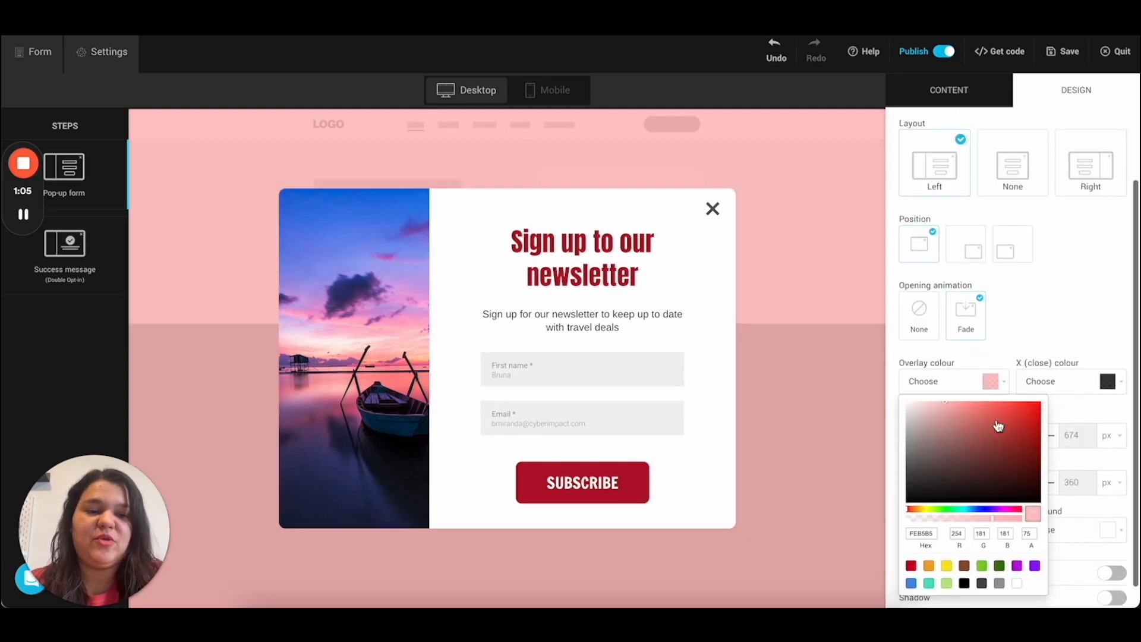
click(1001, 544)
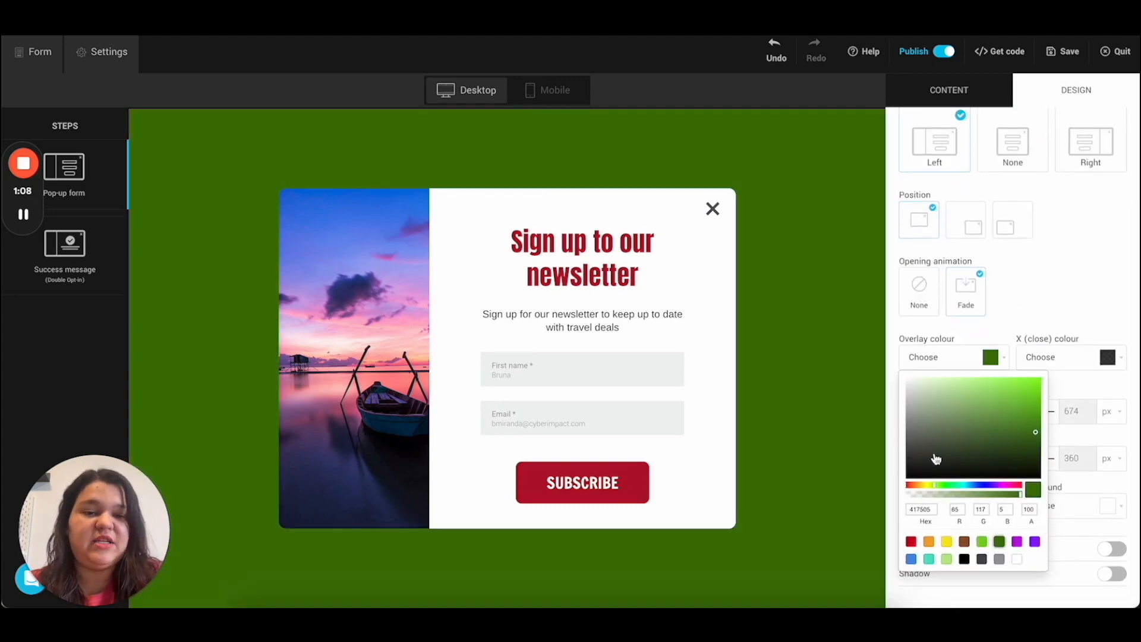
drag(954, 495, 946, 498)
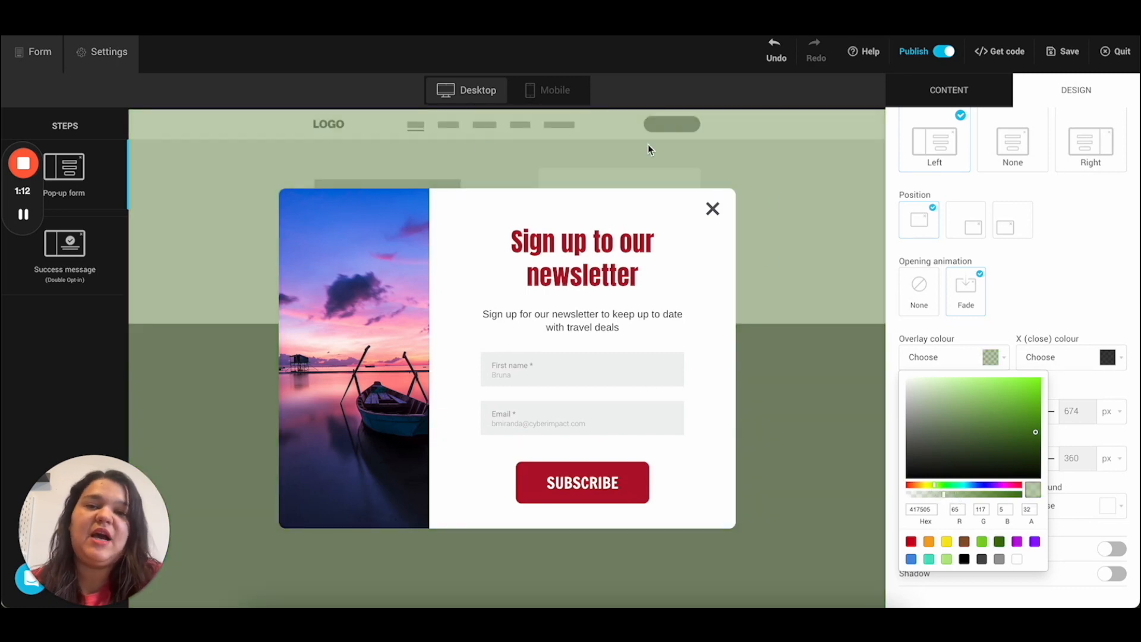
drag(915, 427, 904, 433)
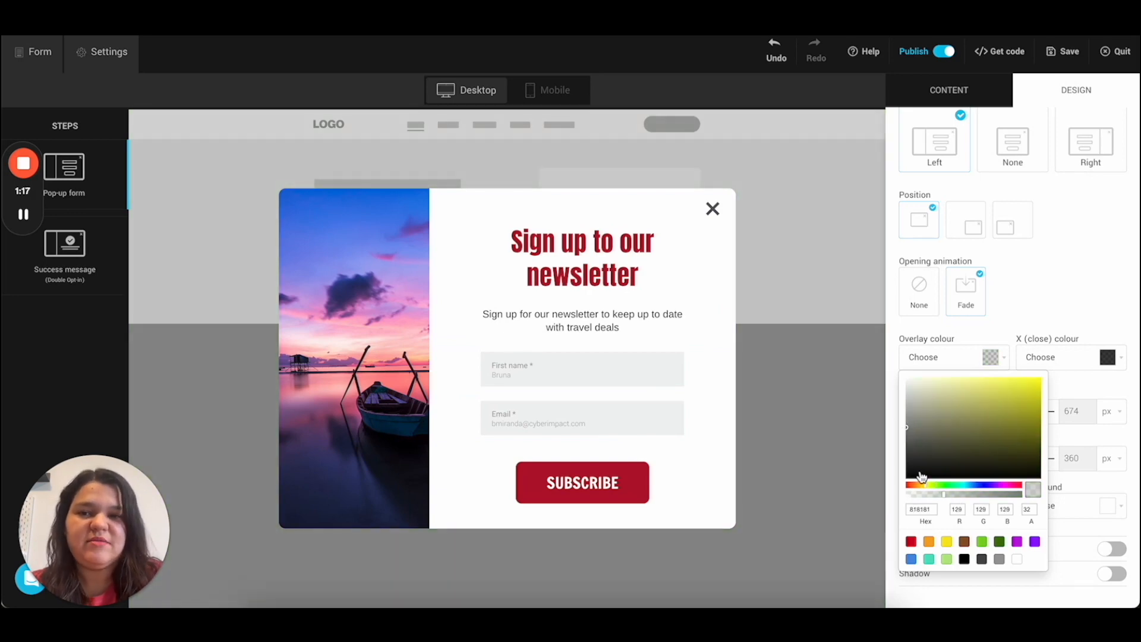
click(971, 498)
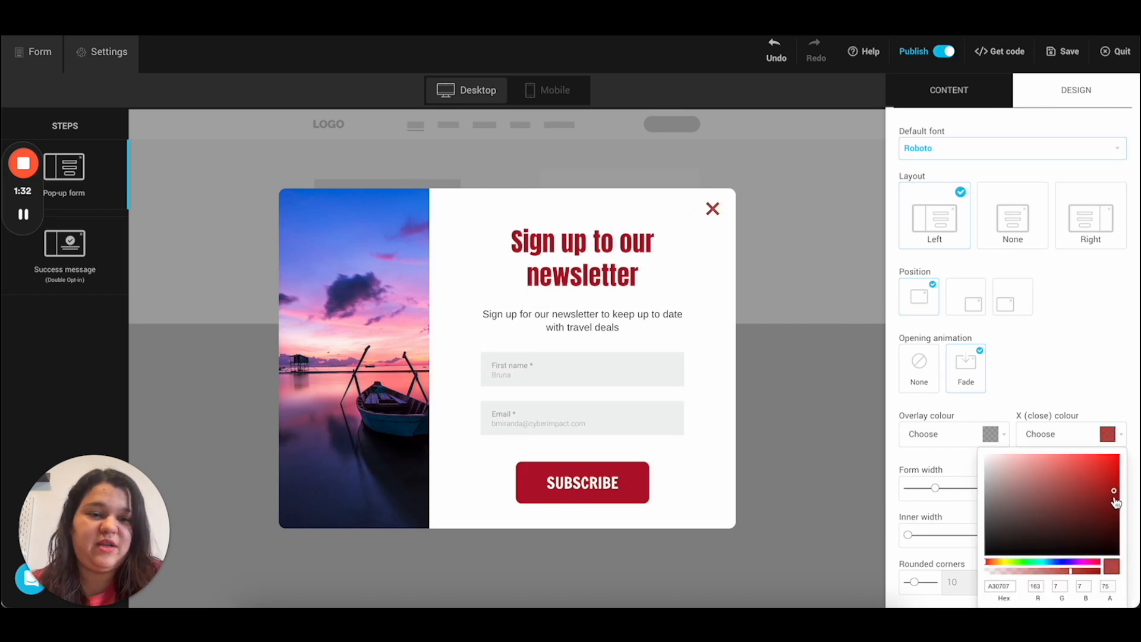
Step: Make the close X dark red (970404), and keep the pop-up centred after trying bottom corners
mouse_move(1115, 500)
mouse_down()
mouse_move(1118, 480)
mouse_move(1117, 497)
mouse_up()
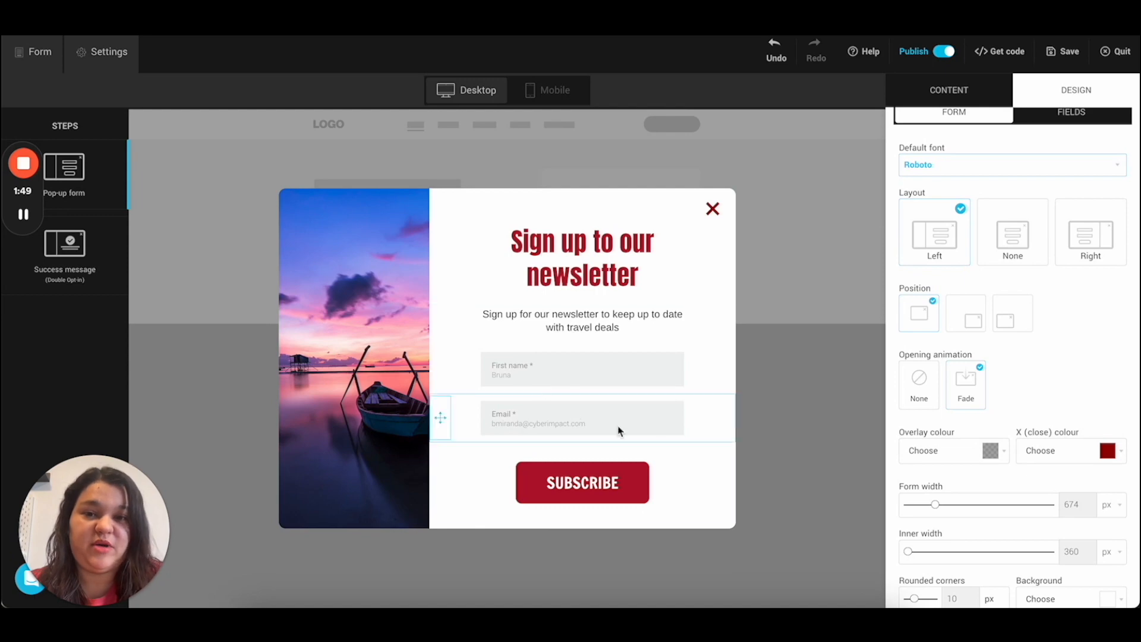
click(967, 315)
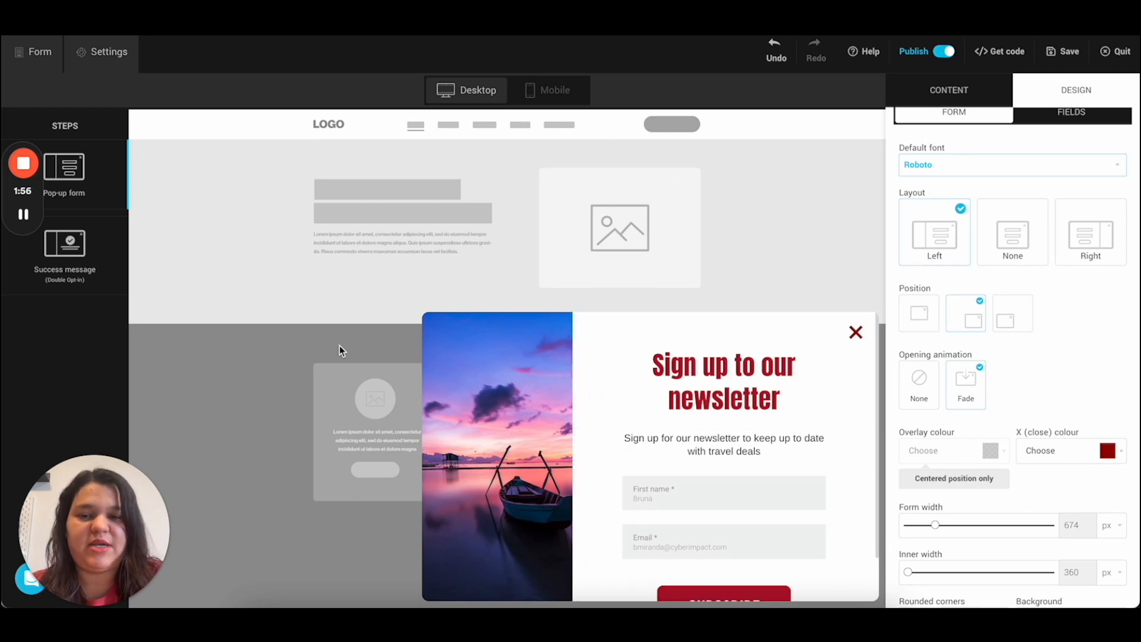
click(1013, 322)
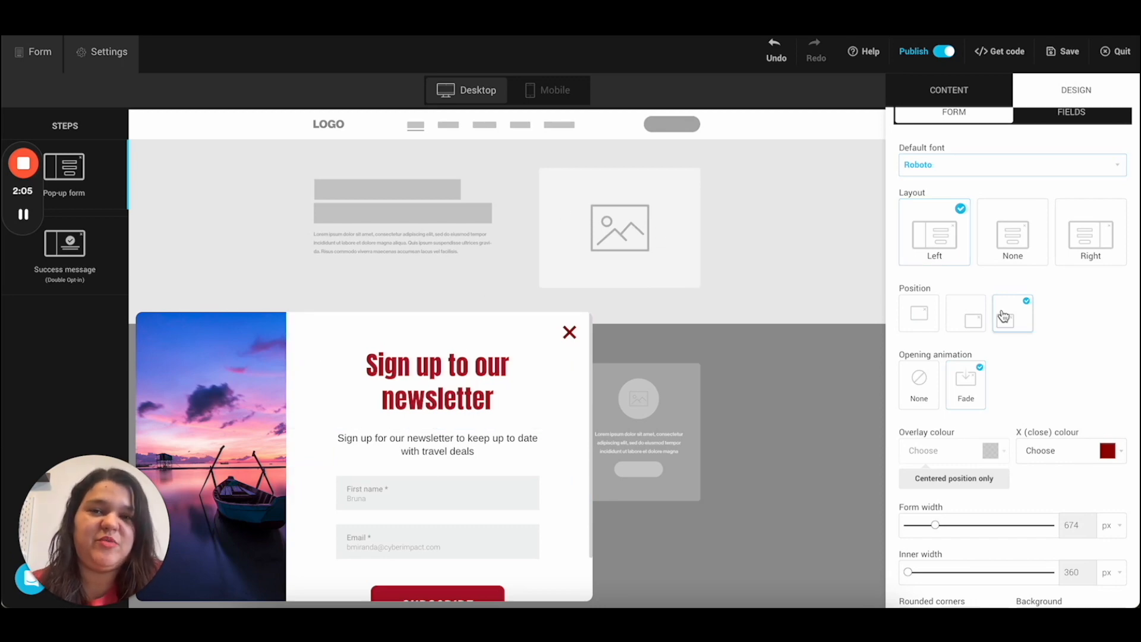
click(965, 315)
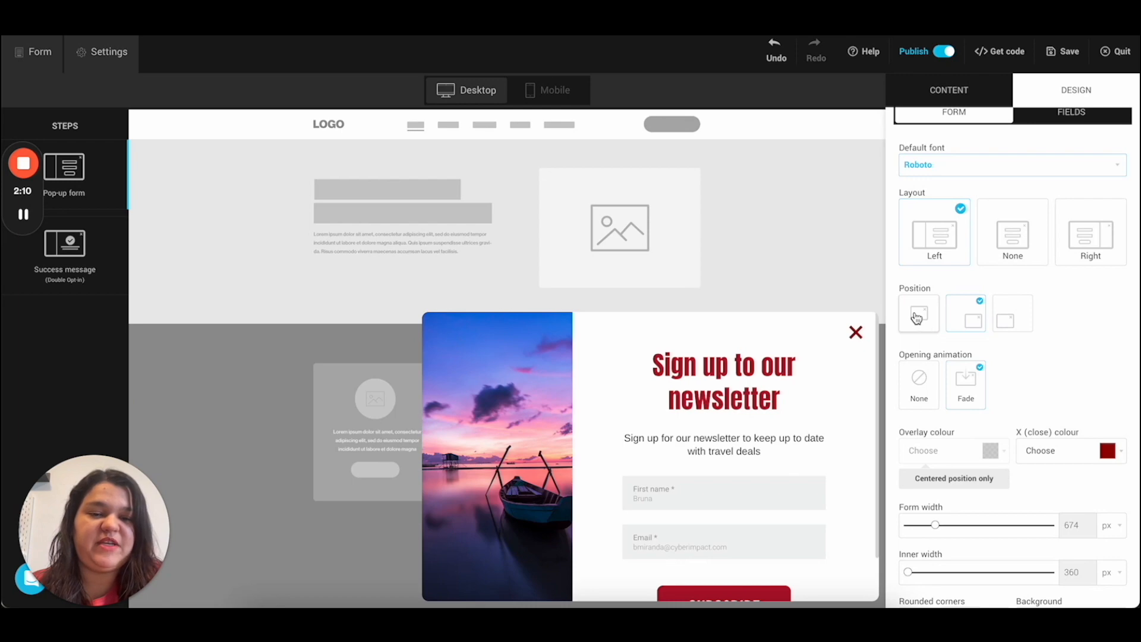
click(919, 313)
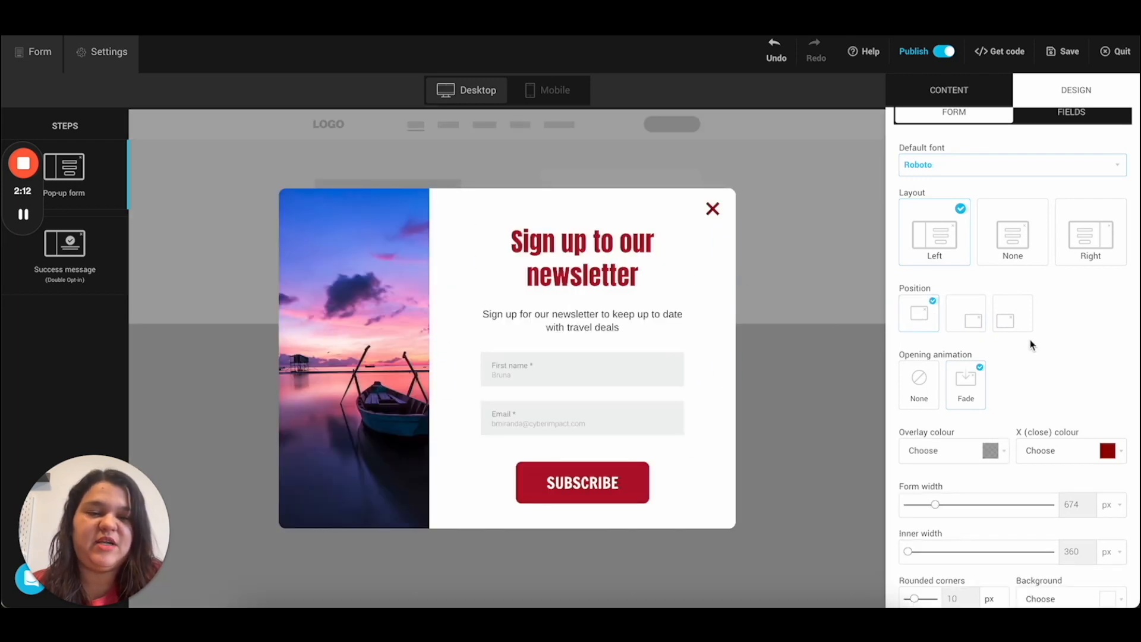
scroll(1032, 344, down, 2)
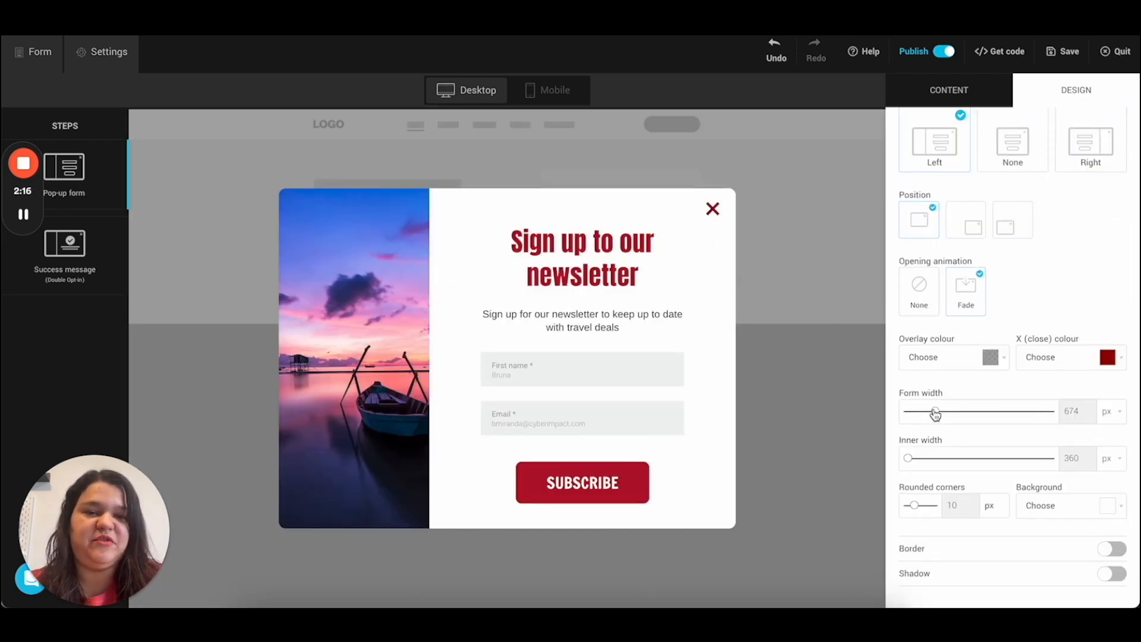
Step: Set the form width to 683 px, inner width to 430 px and rounded corners to 0
drag(936, 415, 980, 420)
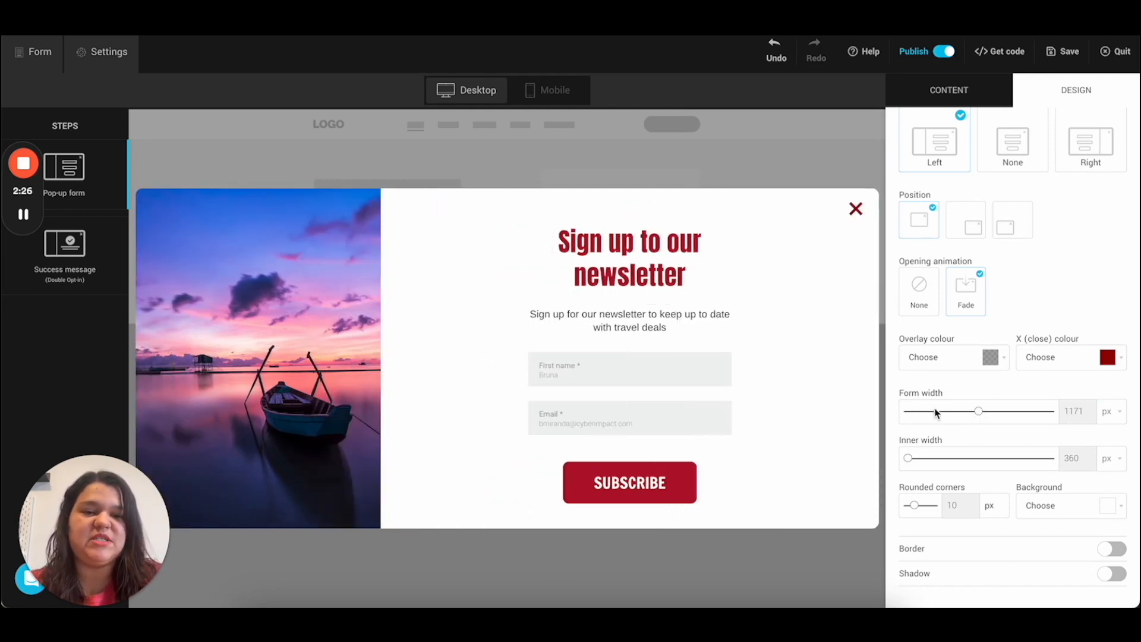
drag(924, 417, 942, 415)
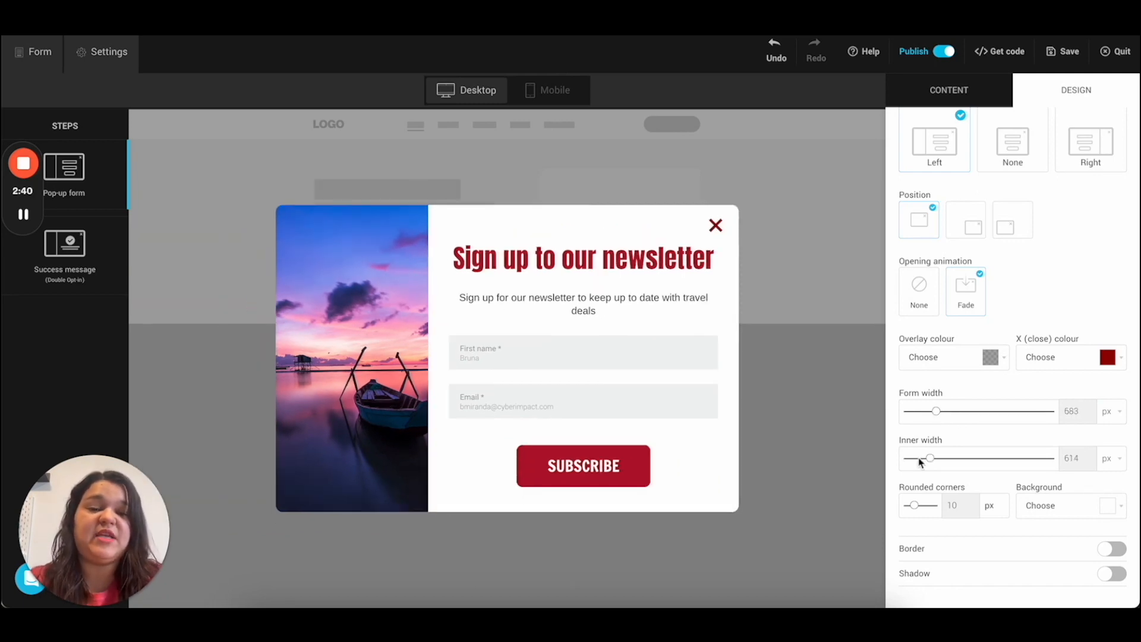
drag(930, 459, 961, 460)
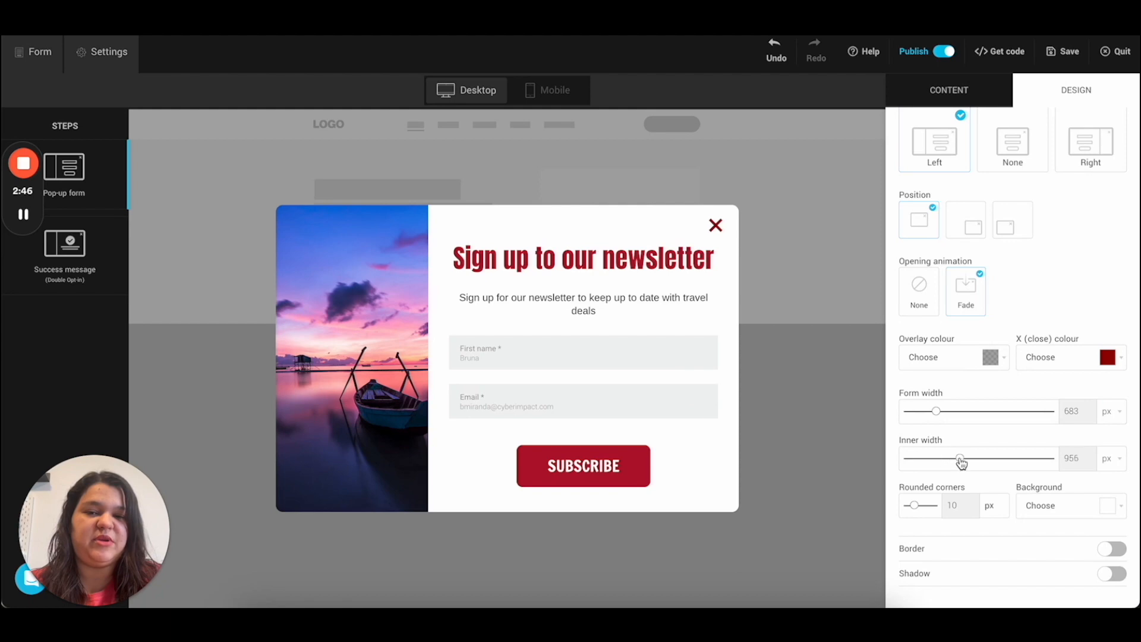
drag(939, 465, 914, 461)
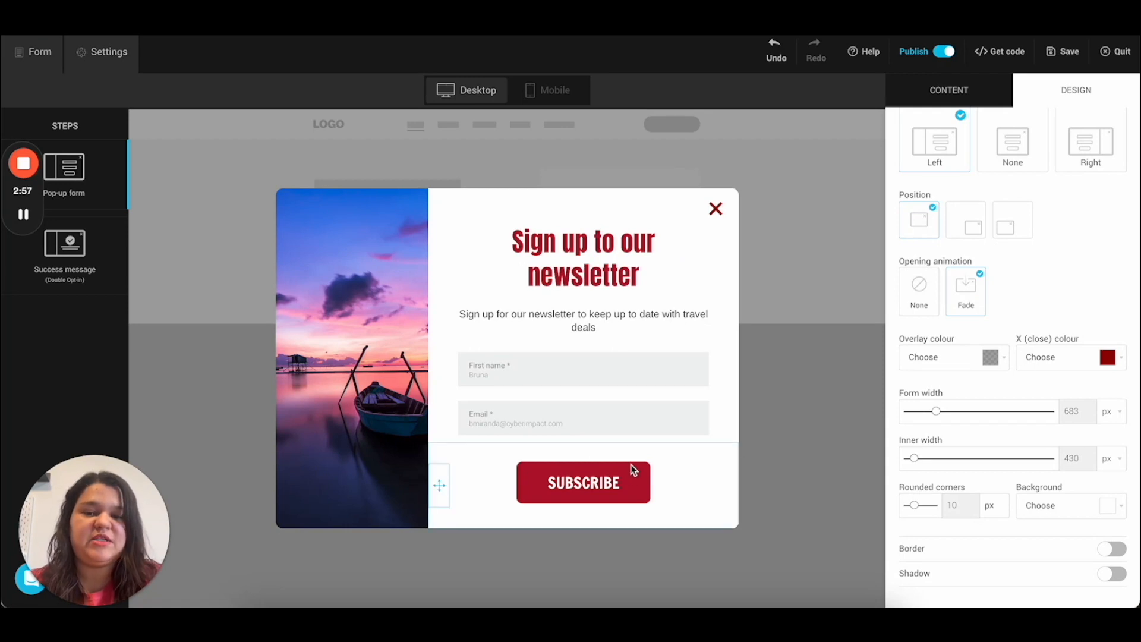
drag(914, 506, 907, 506)
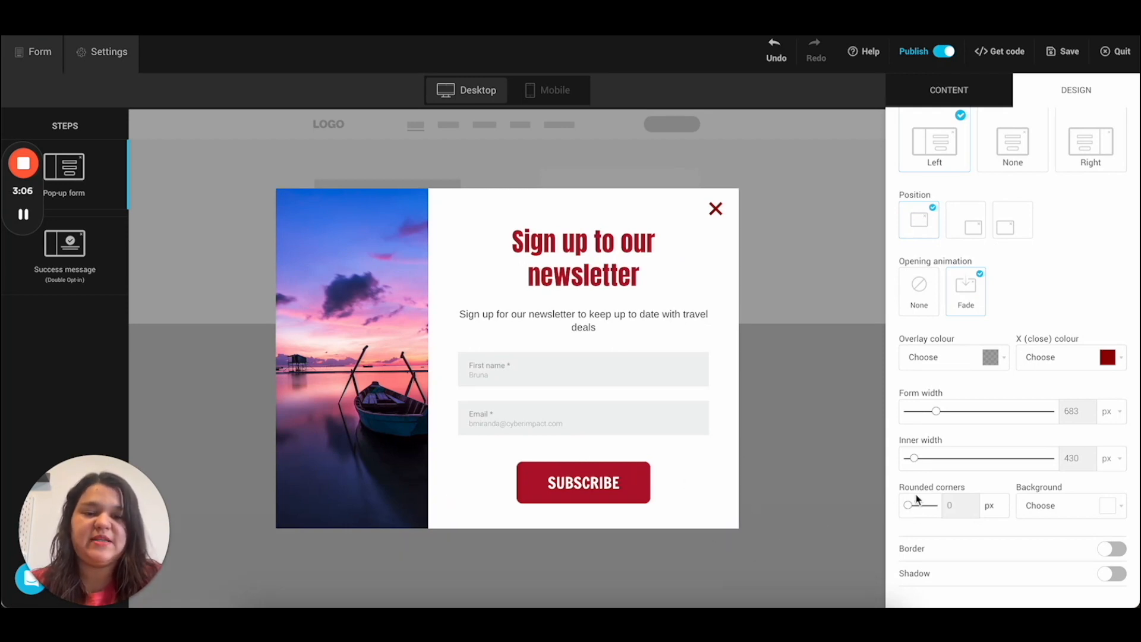
drag(907, 507, 933, 506)
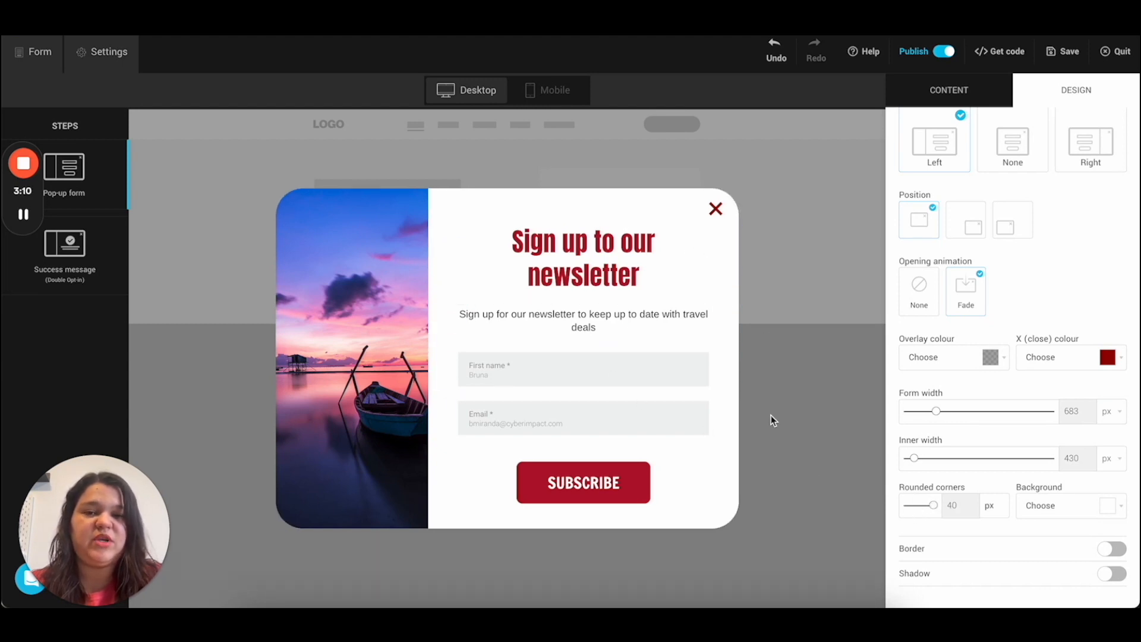
click(908, 506)
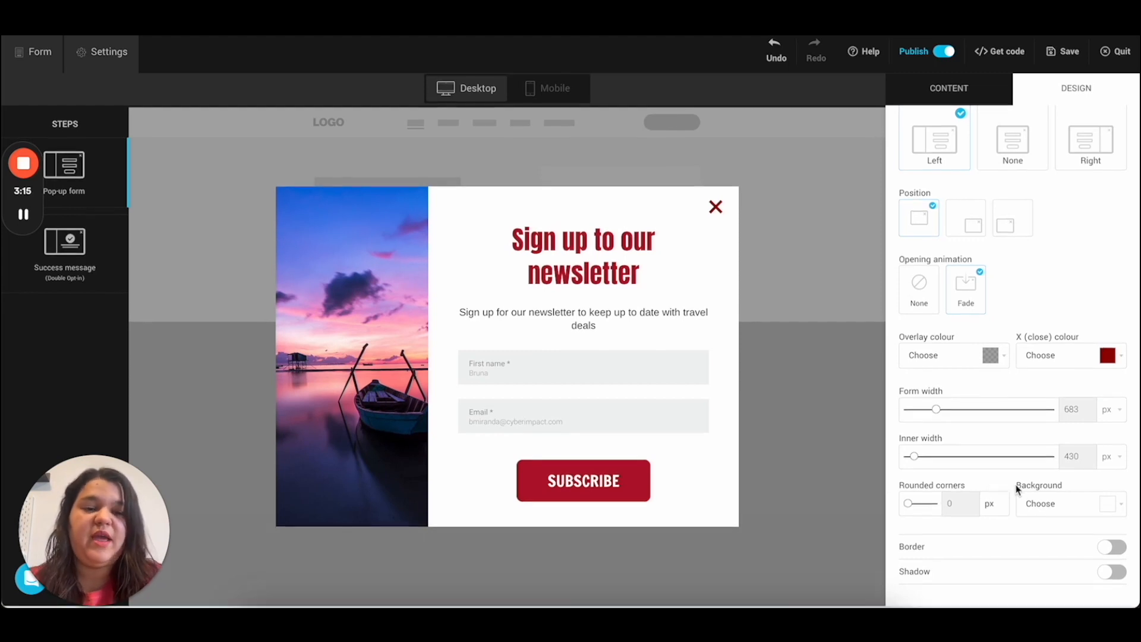
click(1037, 505)
scroll(1029, 550, down, 2)
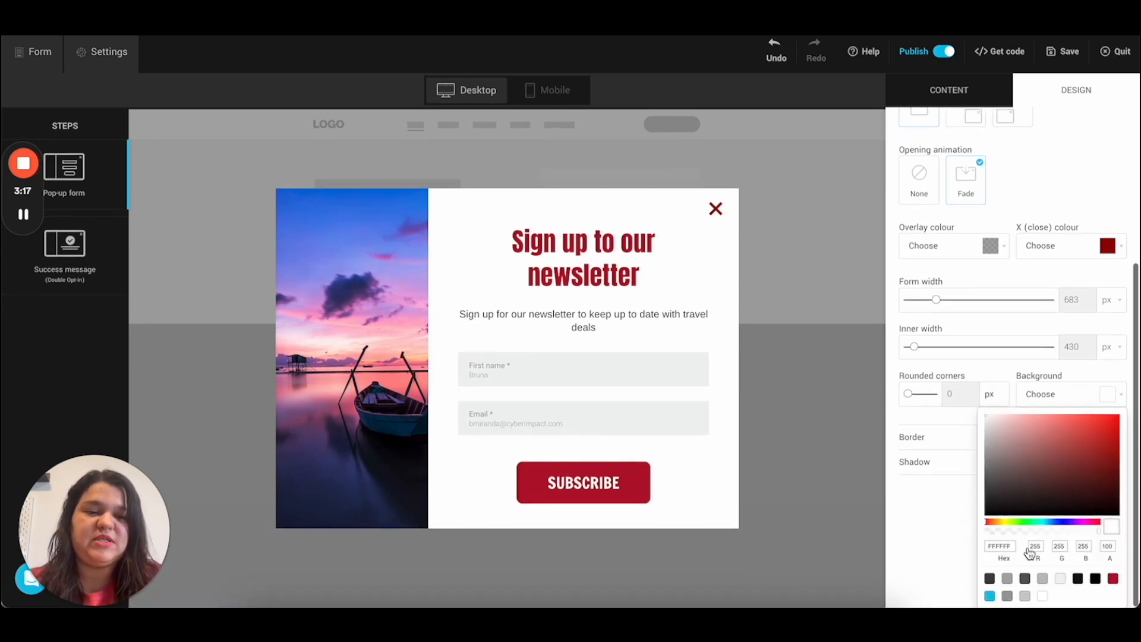
click(1036, 436)
click(1067, 428)
click(1051, 425)
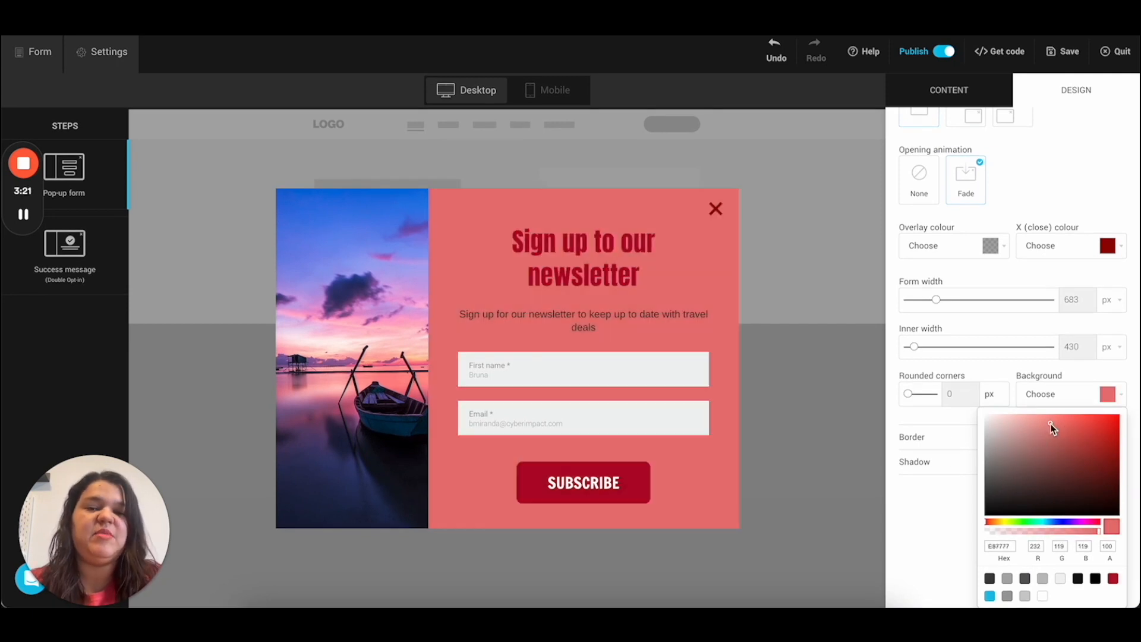
click(1044, 420)
click(1032, 419)
click(1018, 417)
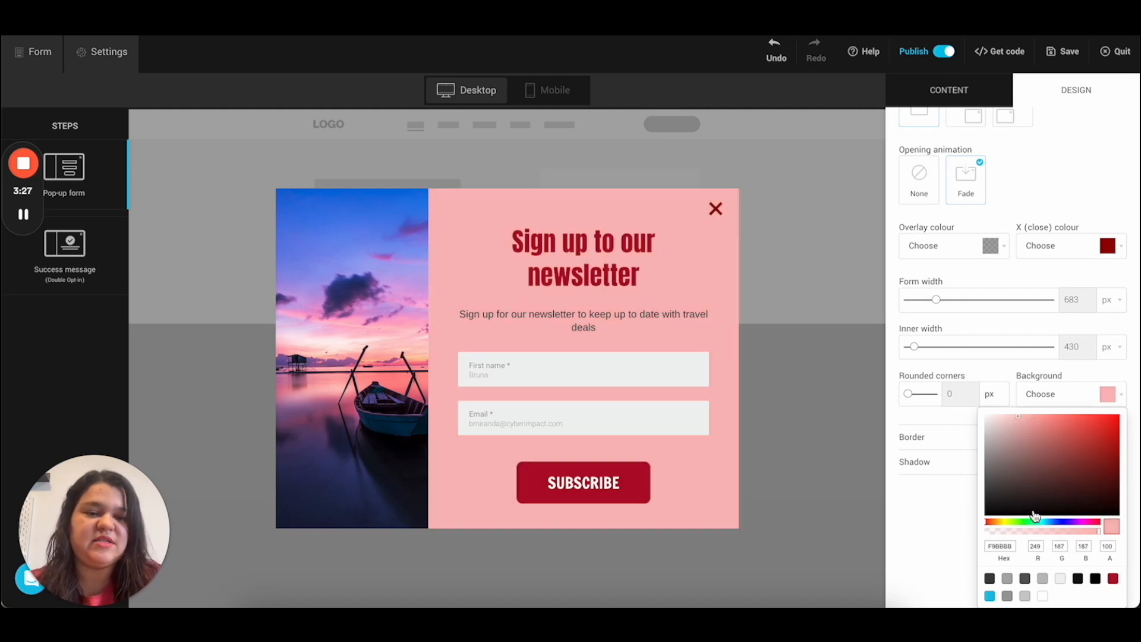
drag(1071, 520, 1053, 520)
click(1079, 438)
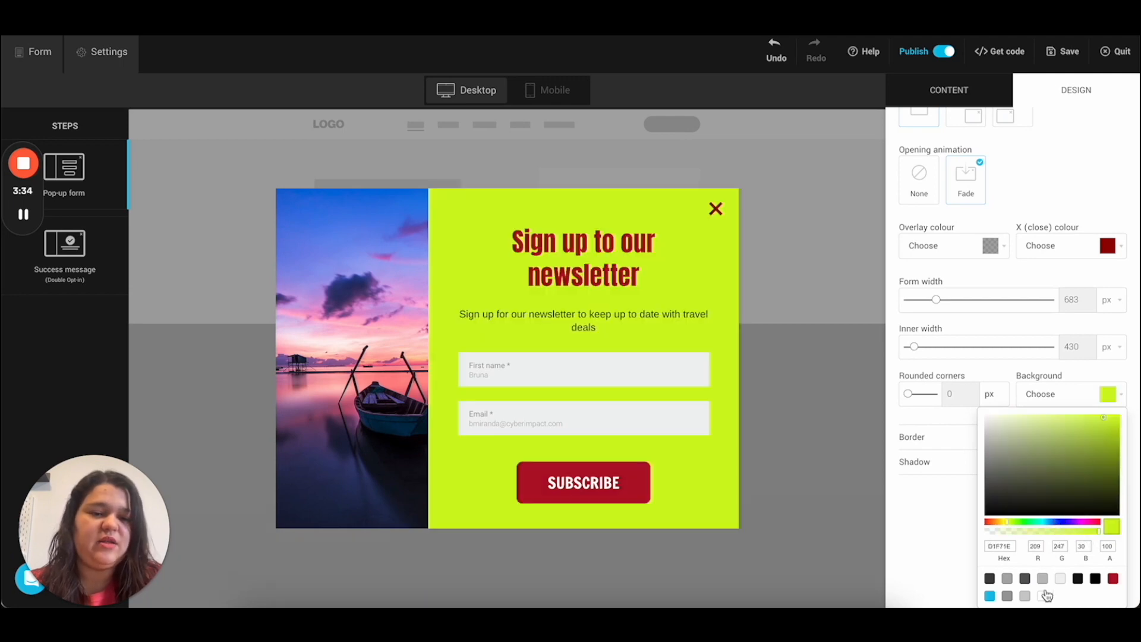
click(1042, 596)
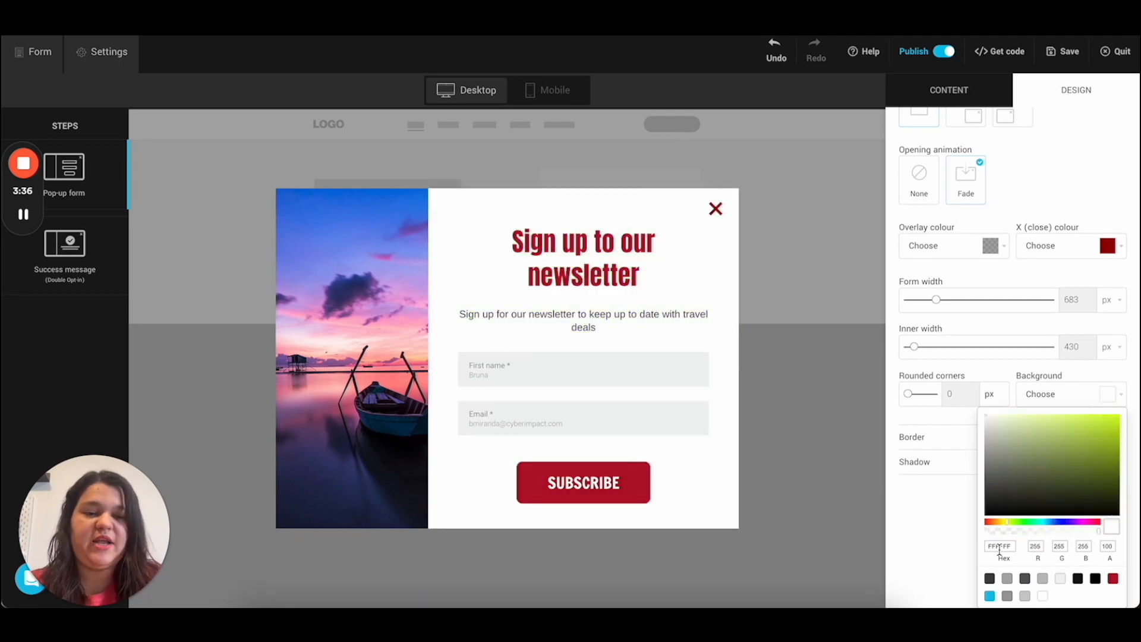
click(1037, 375)
scroll(1036, 375, up, 2)
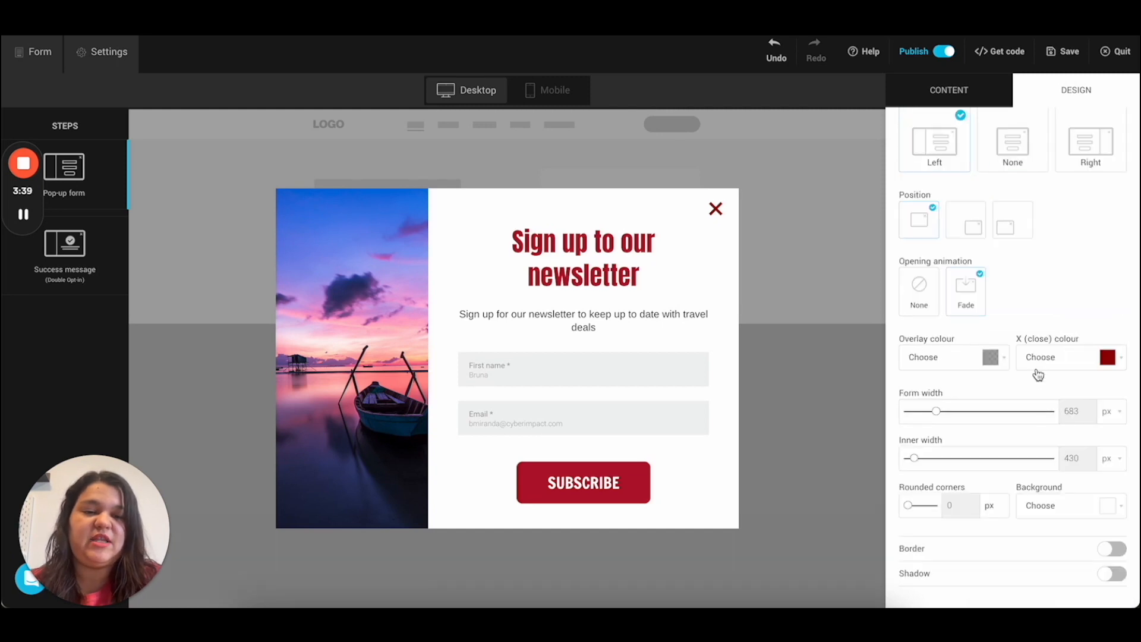
Step: Try a bright red 8 px border around the pop-up, then remove it
click(1006, 550)
scroll(1006, 553, down, 1)
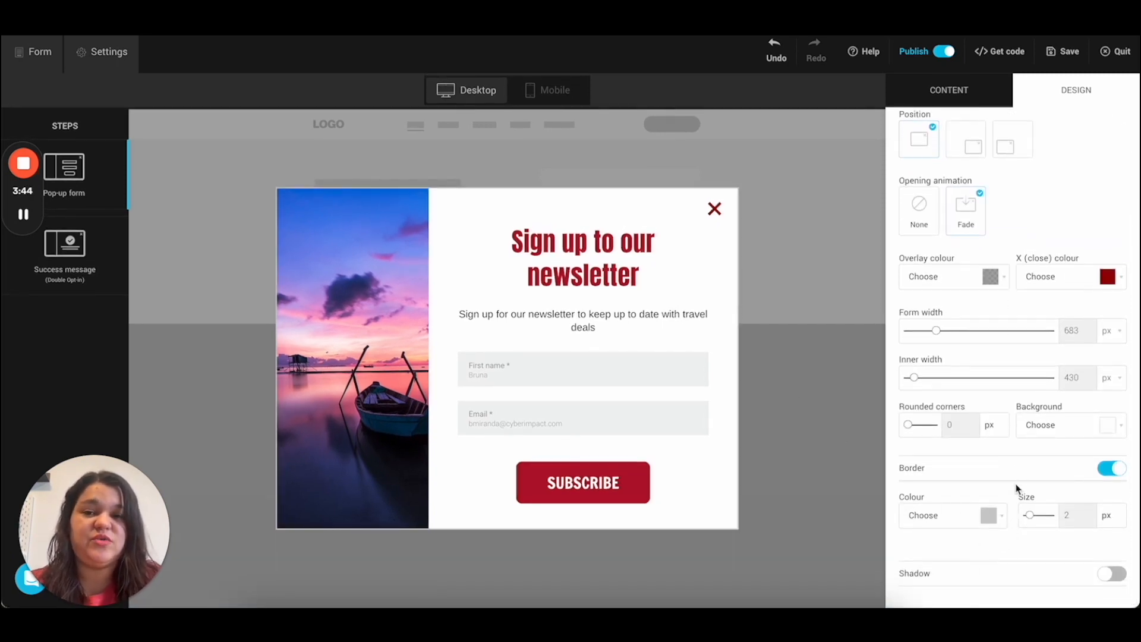
click(989, 514)
scroll(967, 579, down, 1)
click(1039, 440)
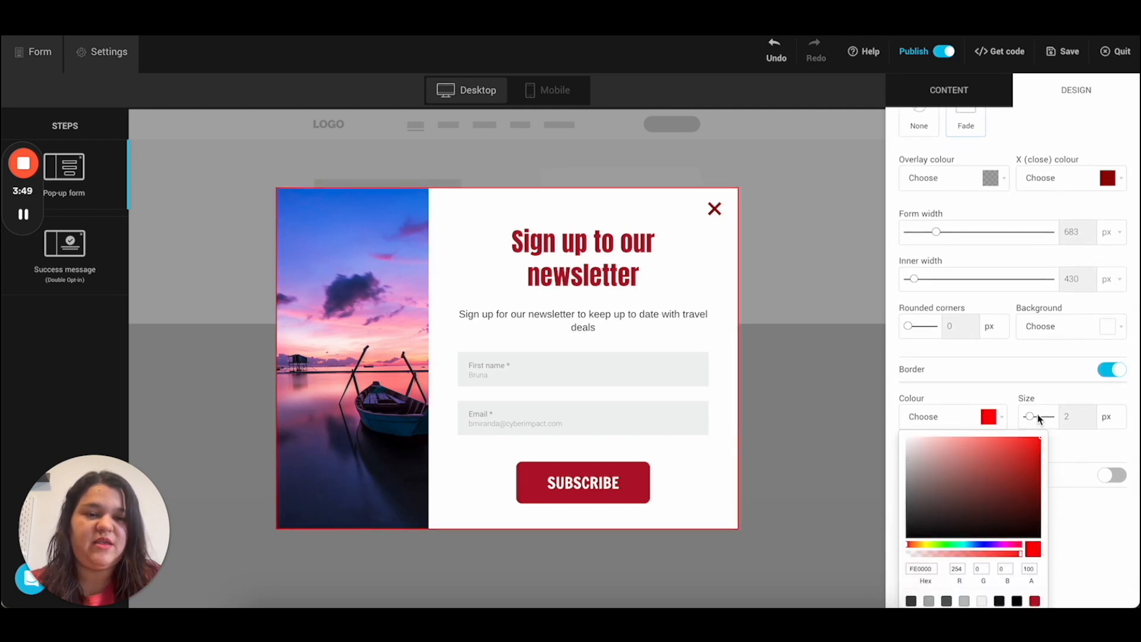
click(1037, 416)
drag(1035, 514, 1045, 516)
click(1107, 470)
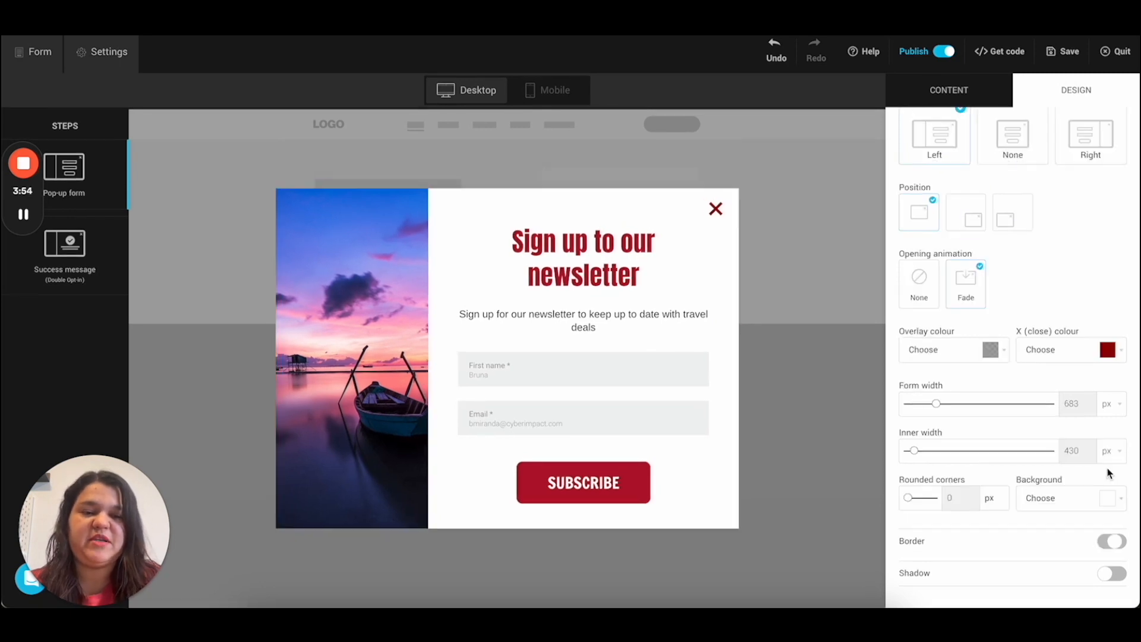
Step: Add a black drop shadow with adjusted blur and offsets, and try the bottom-right position
click(1101, 576)
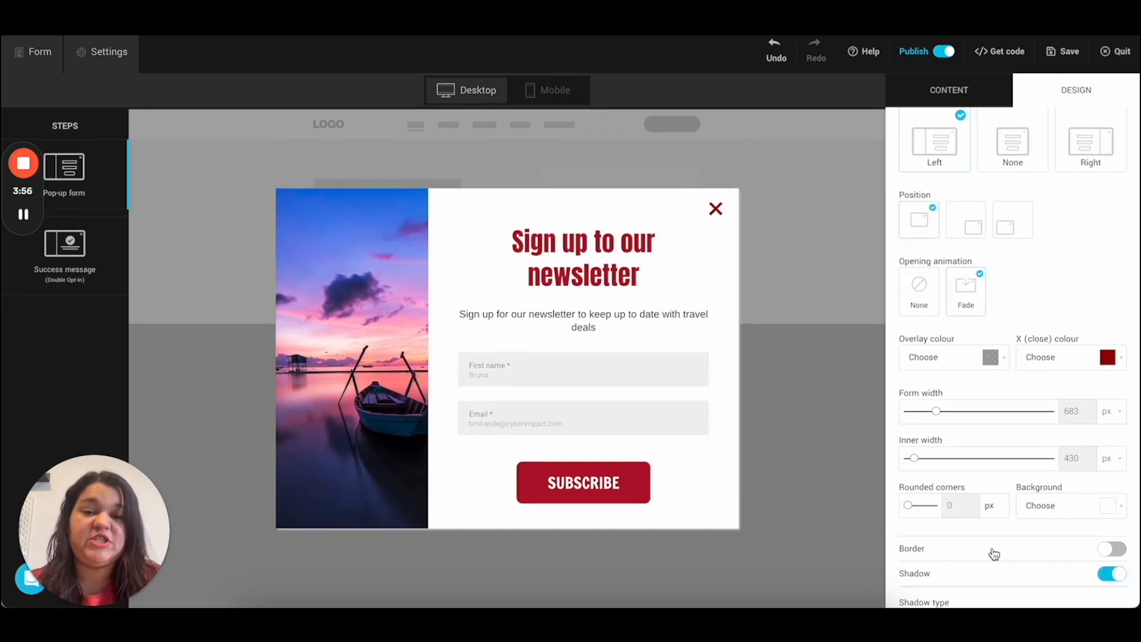
scroll(978, 461, down, 1)
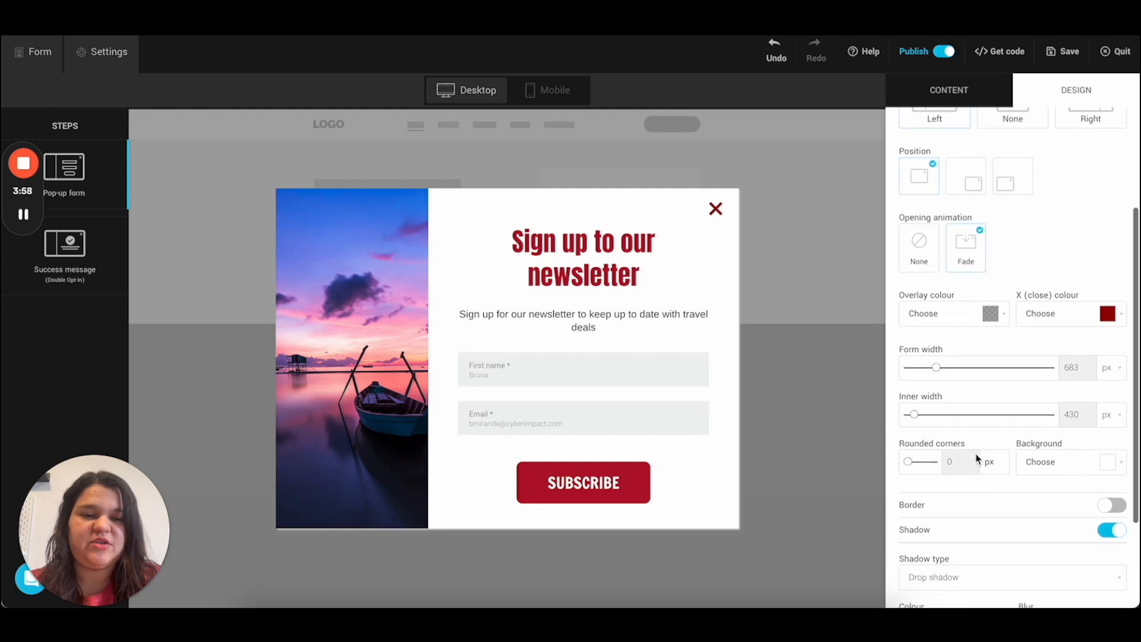
scroll(972, 542, down, 3)
click(965, 501)
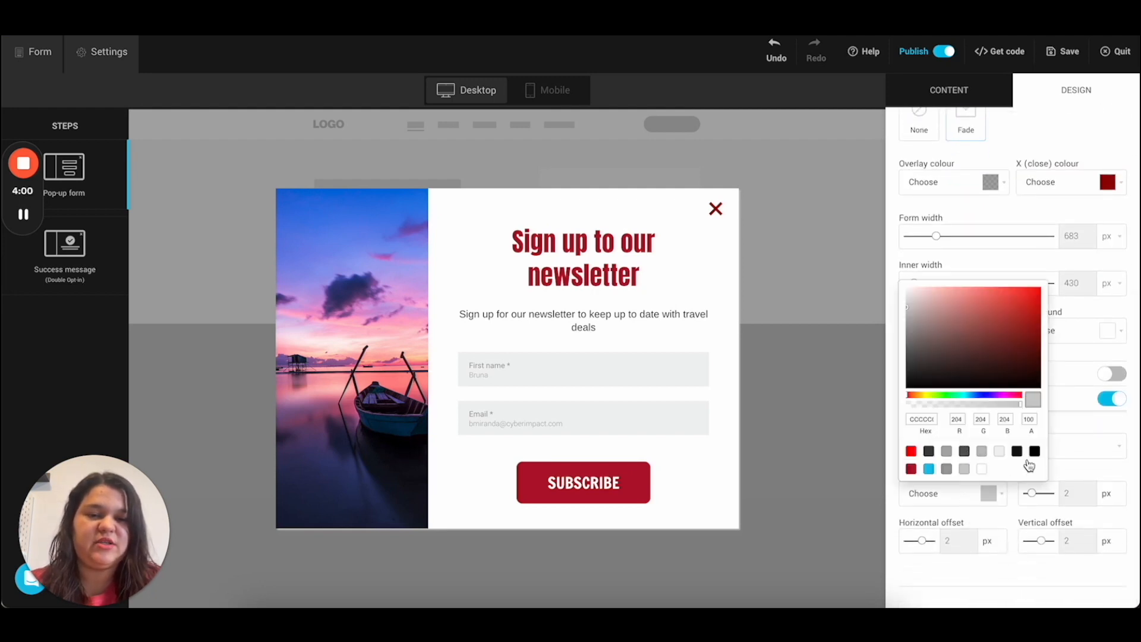
click(1034, 452)
click(1091, 476)
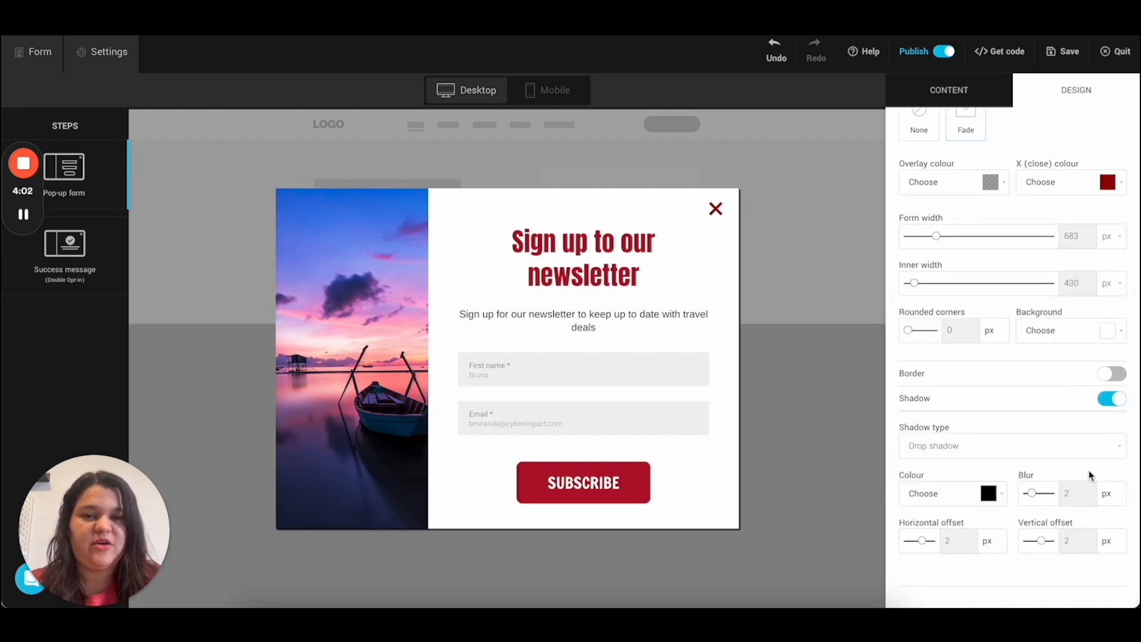
drag(1033, 493, 1034, 496)
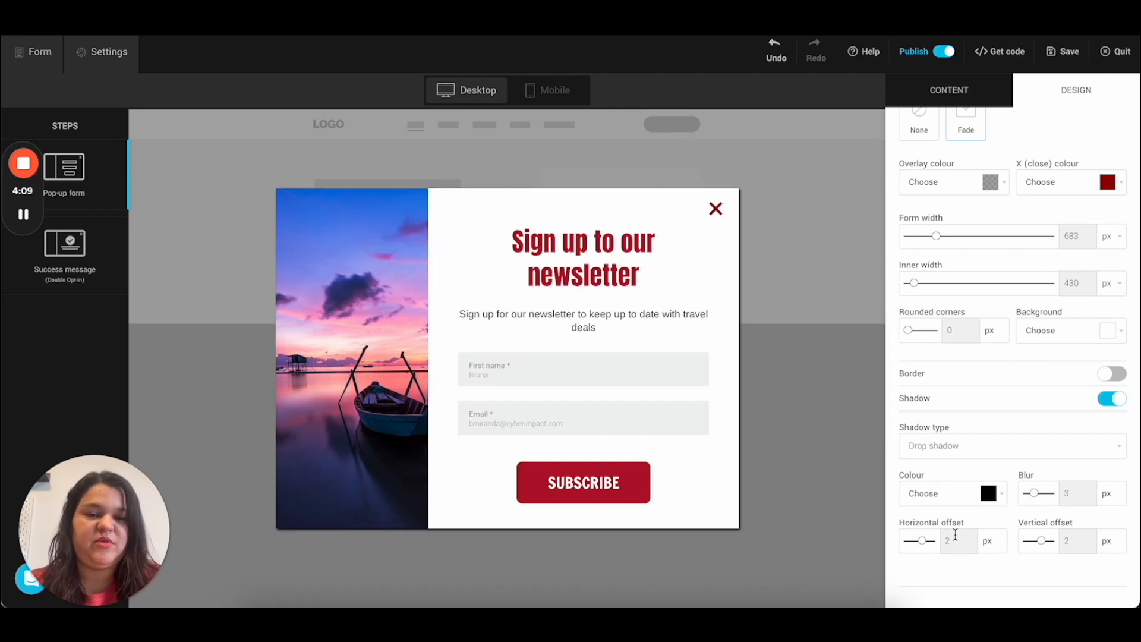
drag(920, 541, 927, 545)
drag(1041, 540, 1043, 543)
scroll(955, 275, up, 5)
click(964, 331)
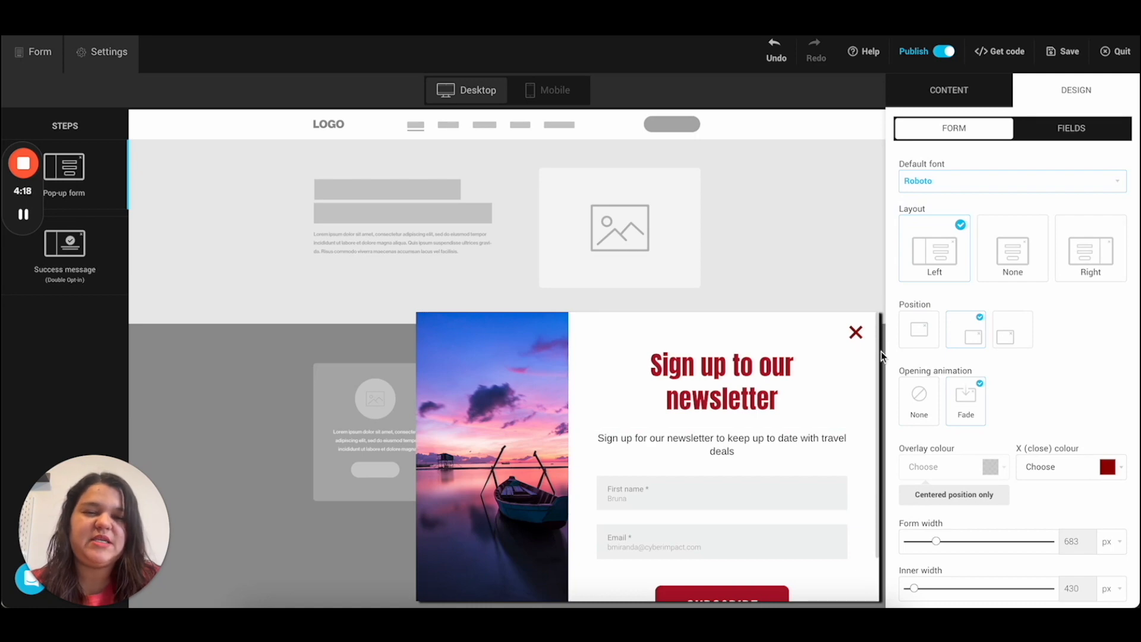
Step: Try the bottom-left position, then centre the pop-up on the page again
click(1002, 336)
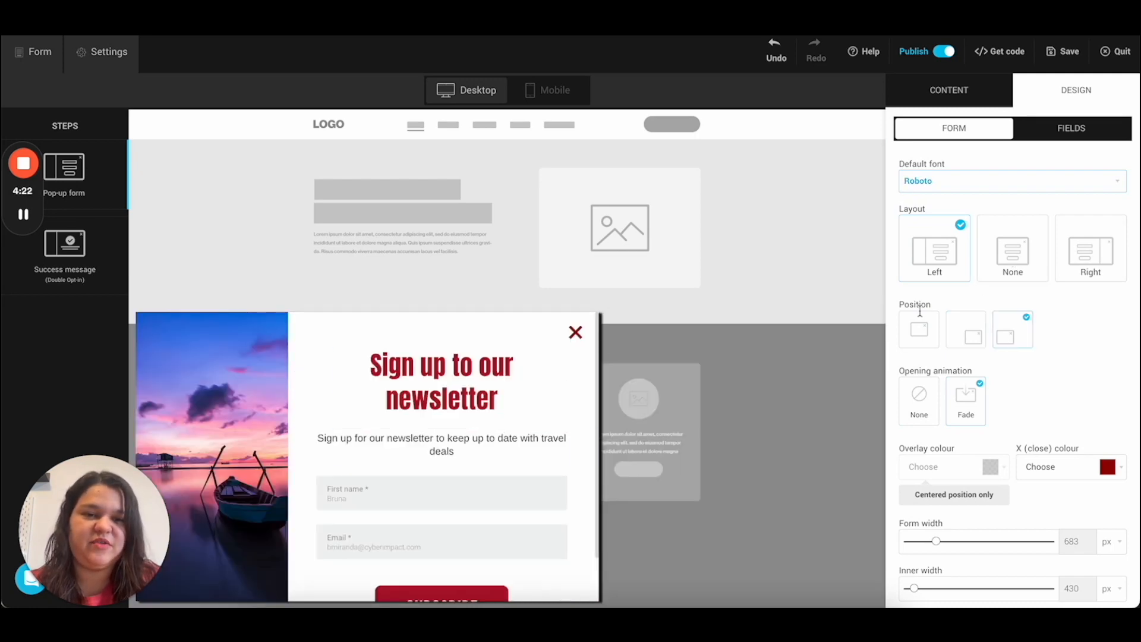
click(919, 330)
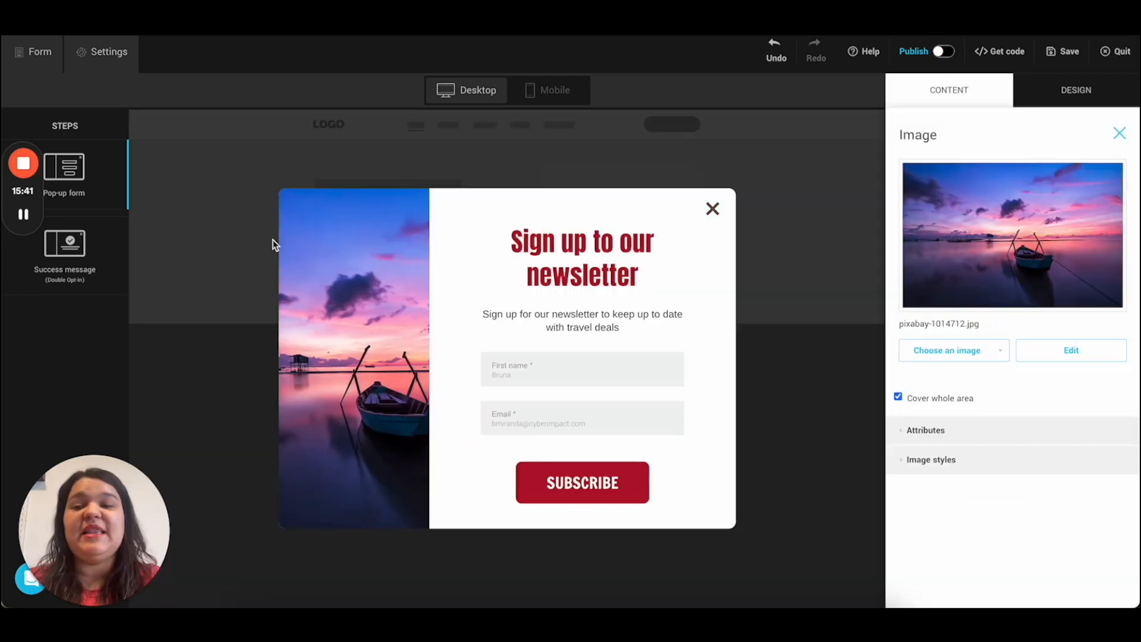
click(76, 257)
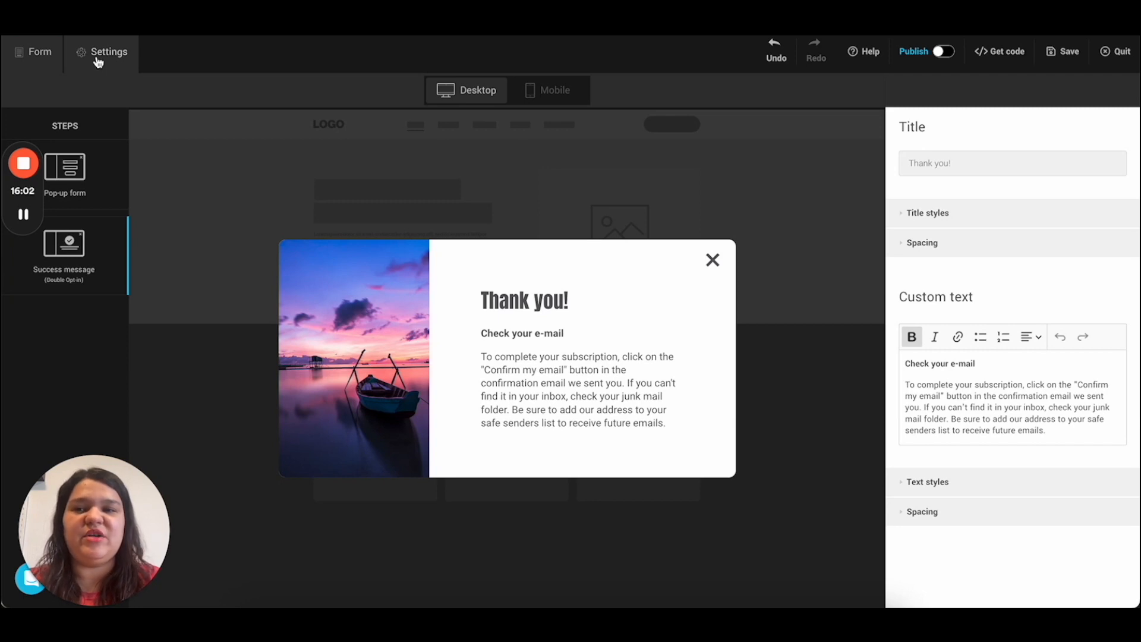
click(98, 59)
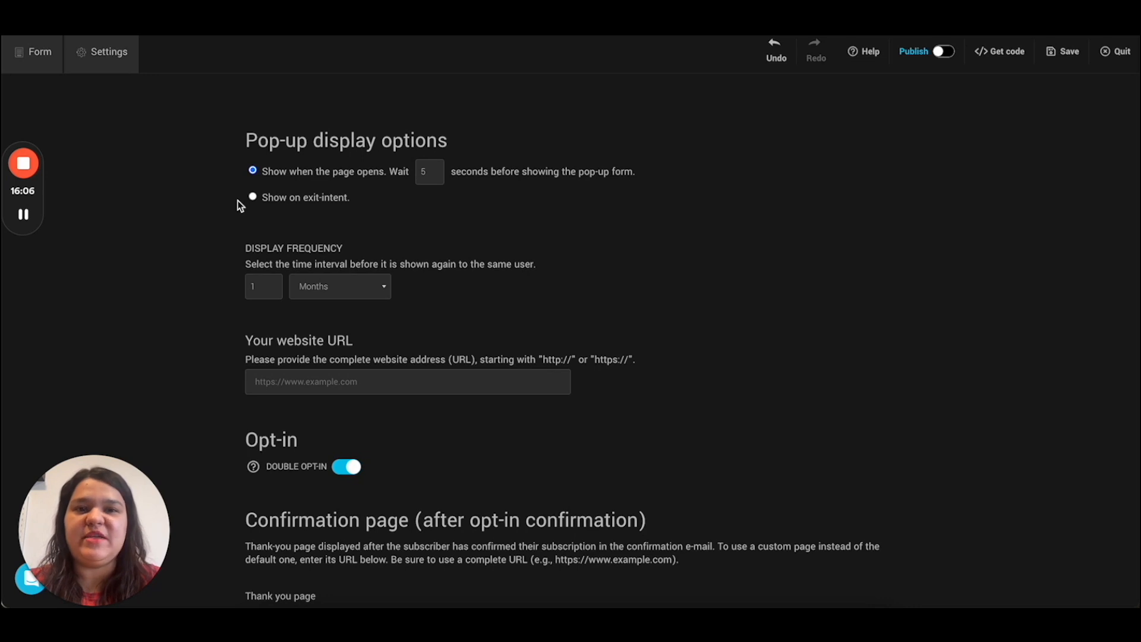
scroll(255, 486, down, 2)
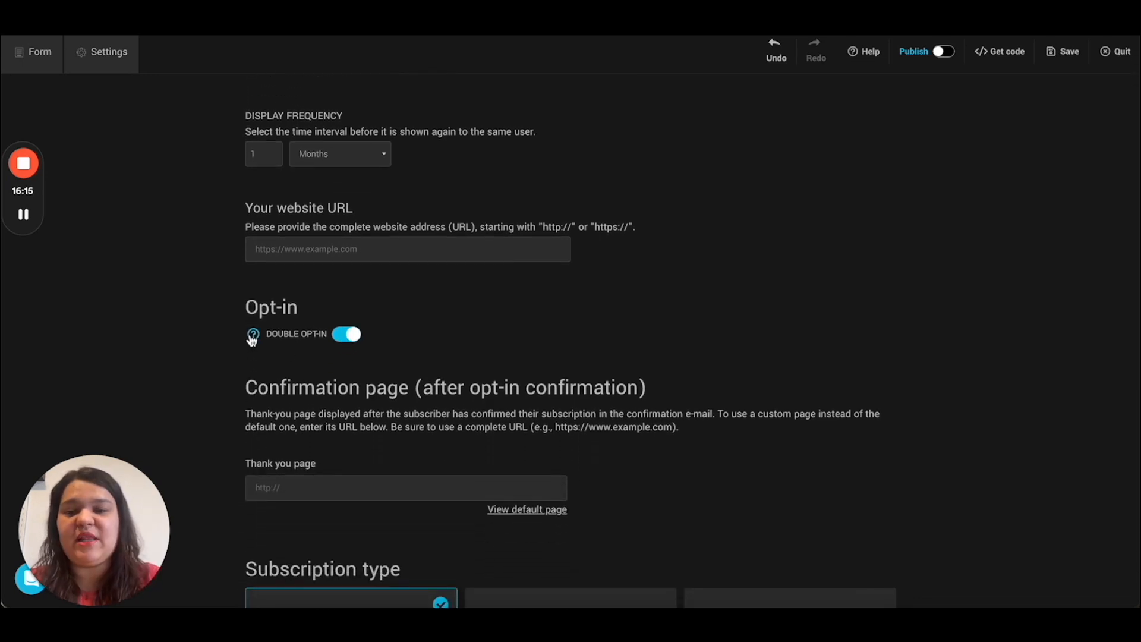
click(252, 335)
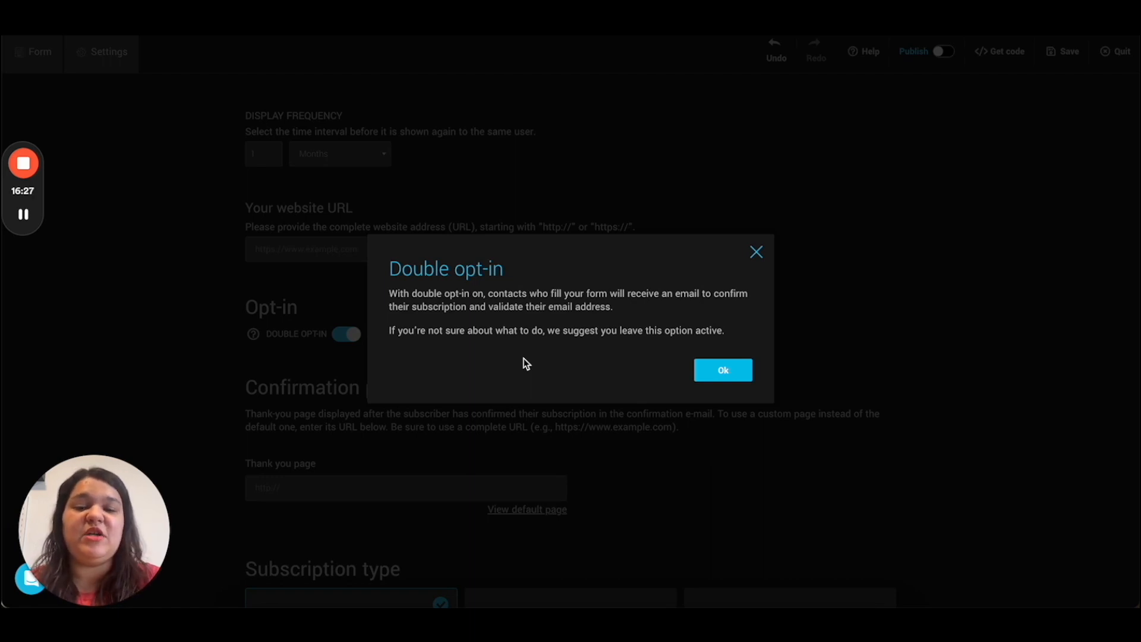
click(723, 376)
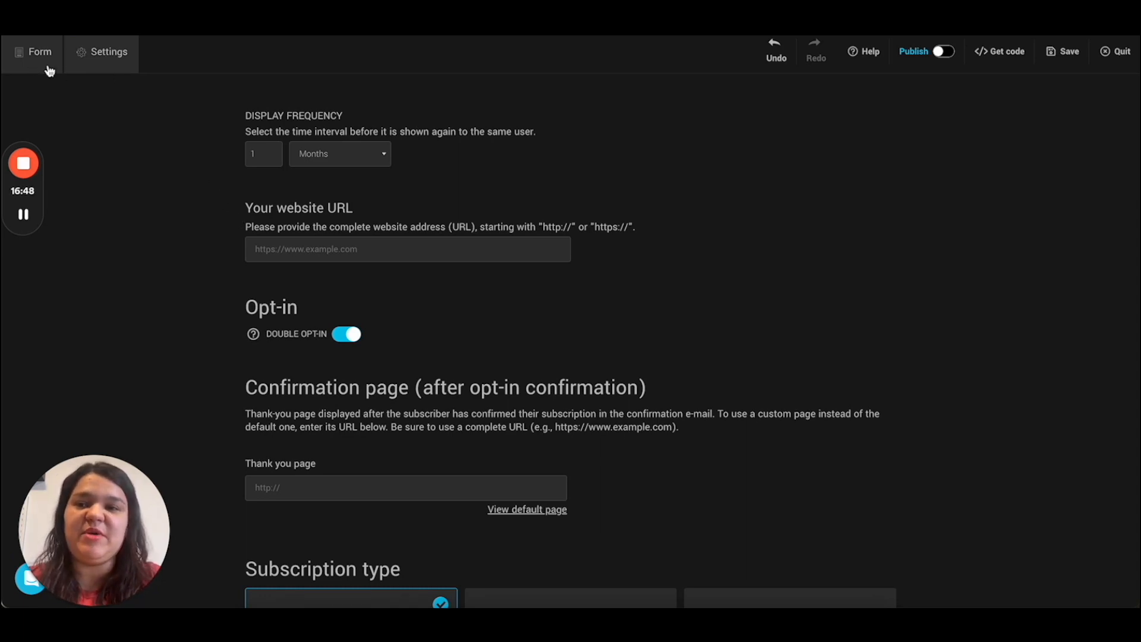
click(343, 336)
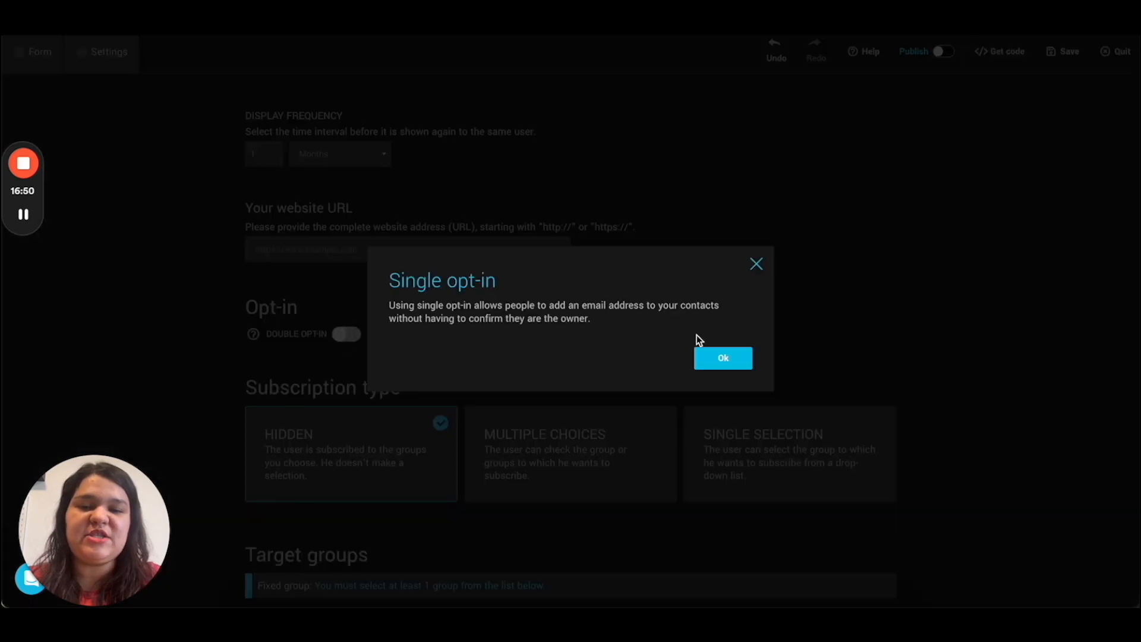
click(712, 362)
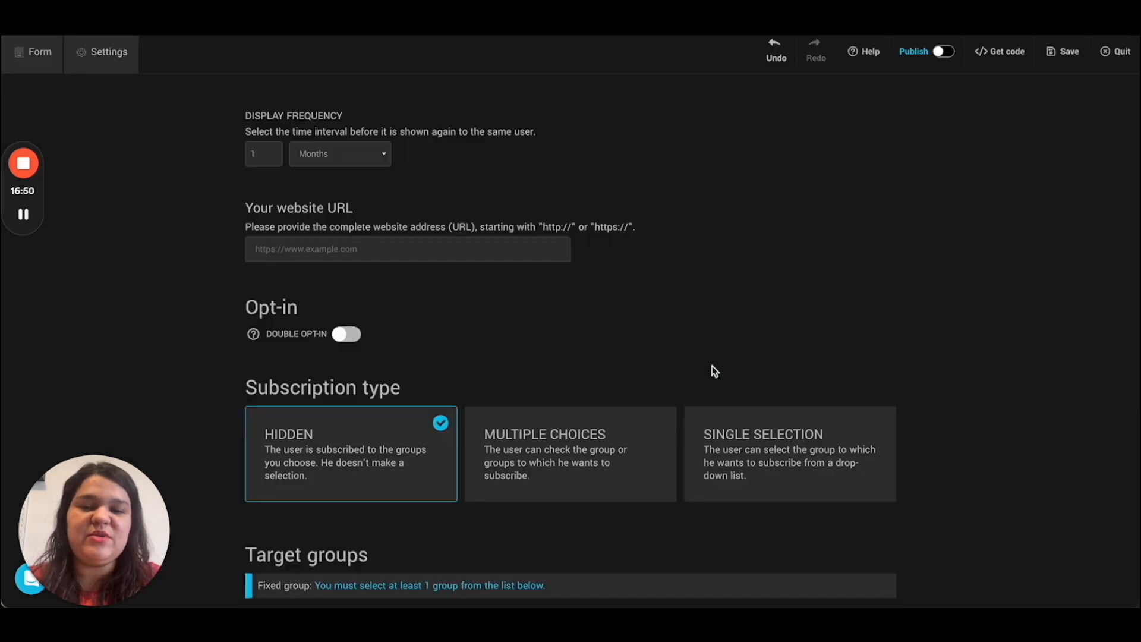
click(30, 60)
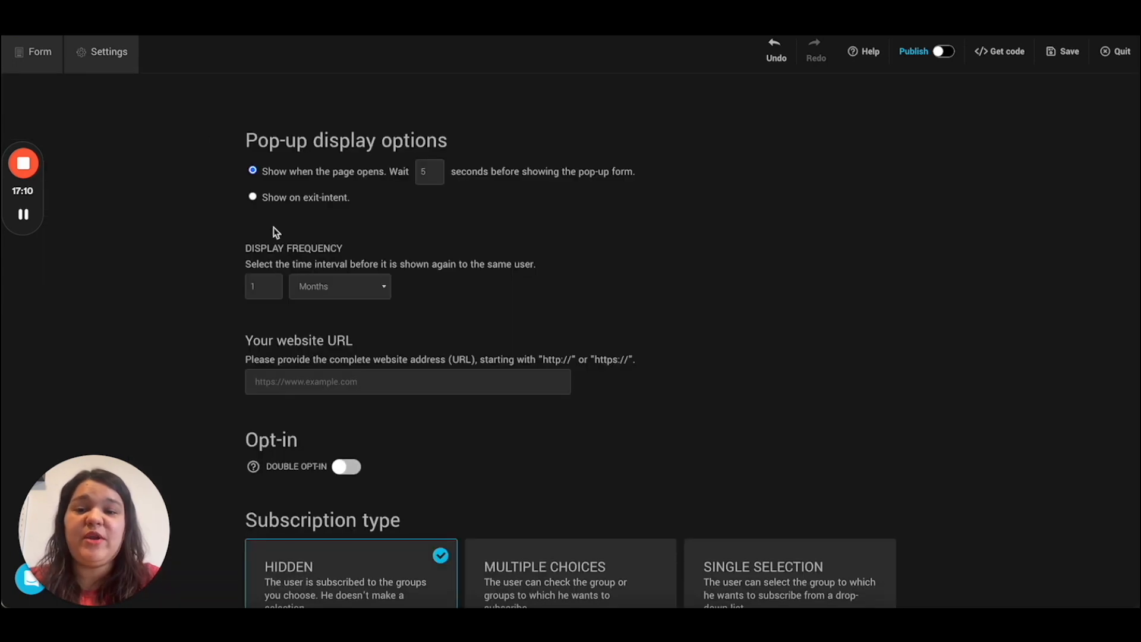
click(346, 466)
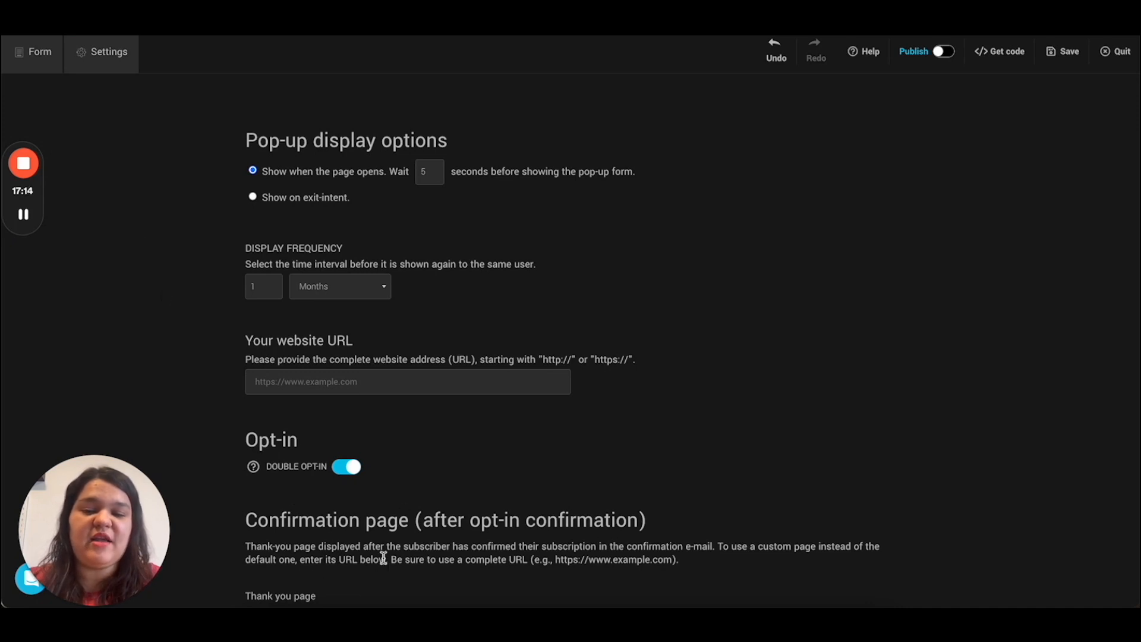
click(26, 44)
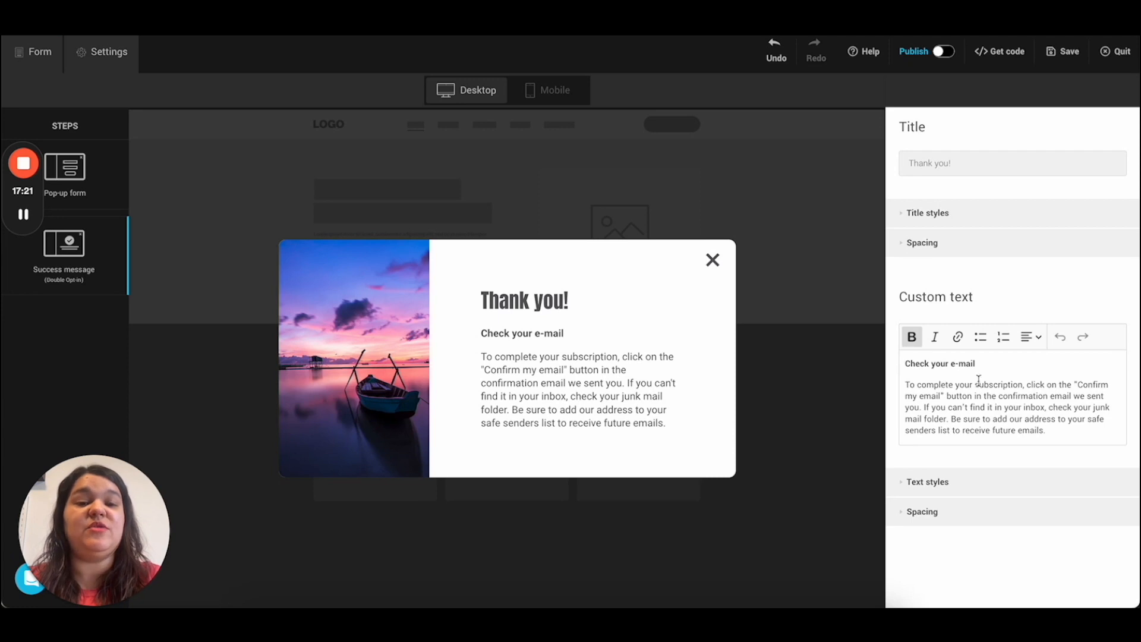
Step: Extend the success message title to 'Thank you for subscribing'
key(BackSpace)
text(for subscribi)
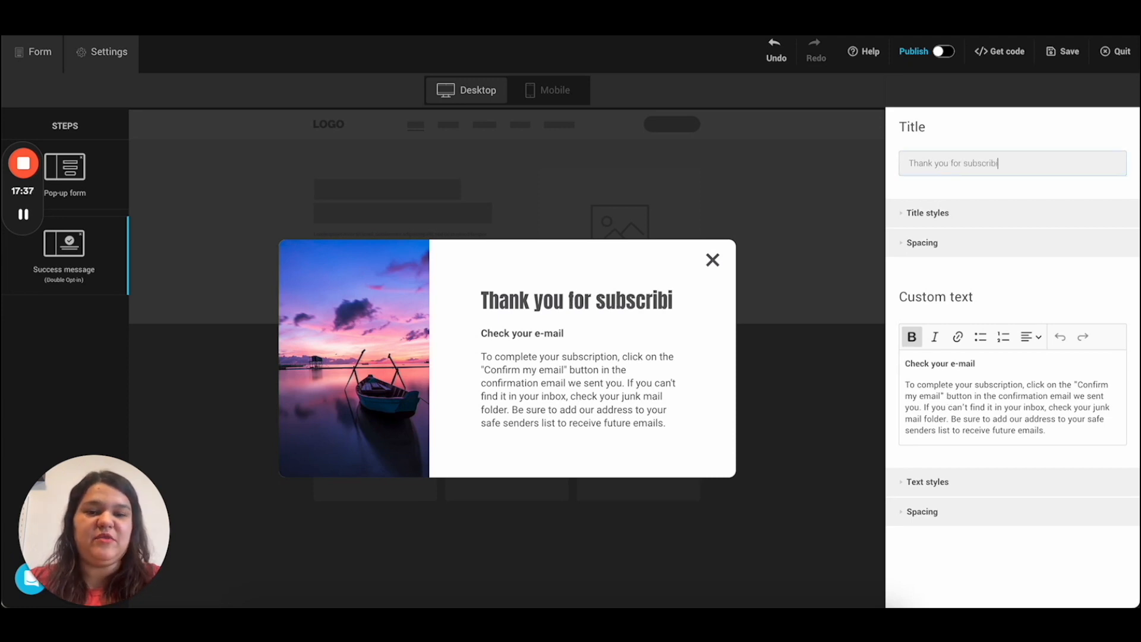
text(ng)
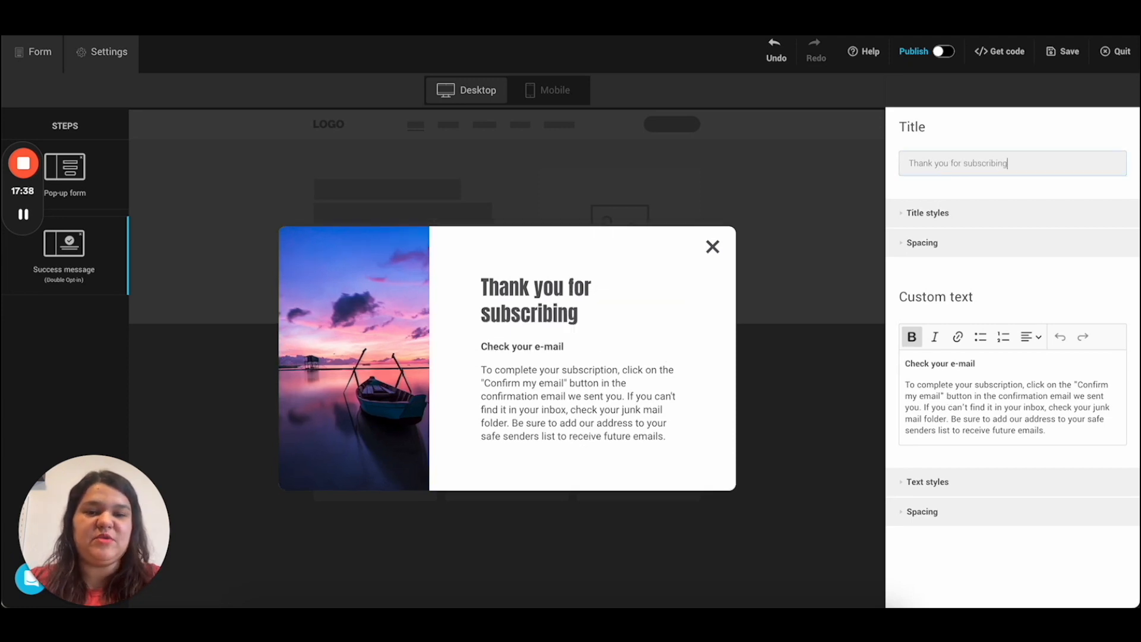
text(p)
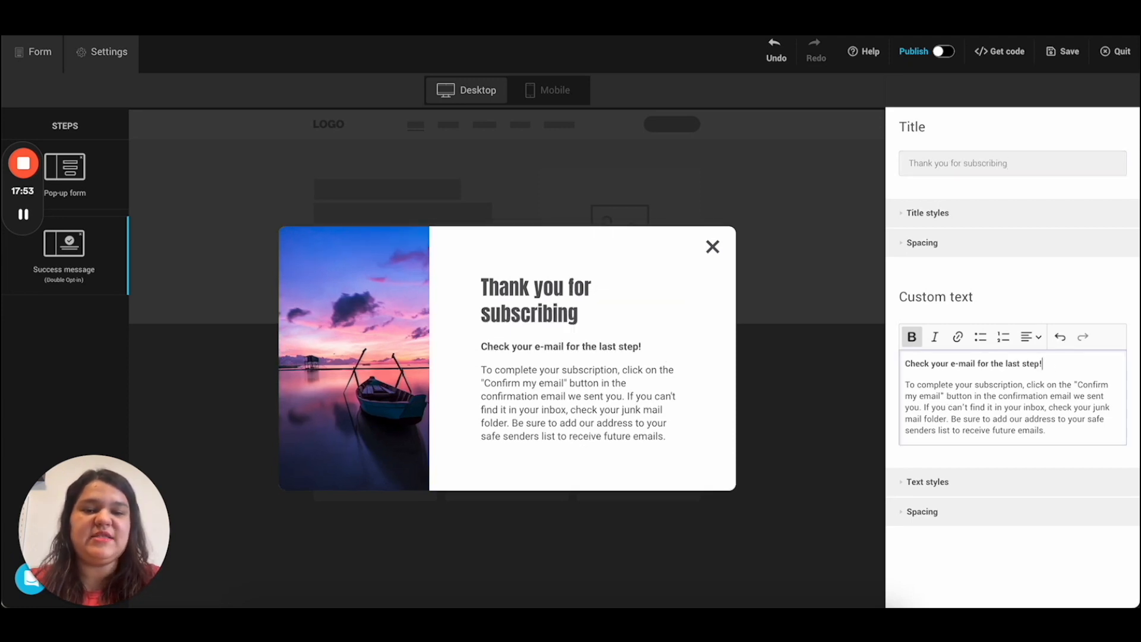
Step: Make the custom text line read 'Check your e-mail for the last step!'
click(1066, 419)
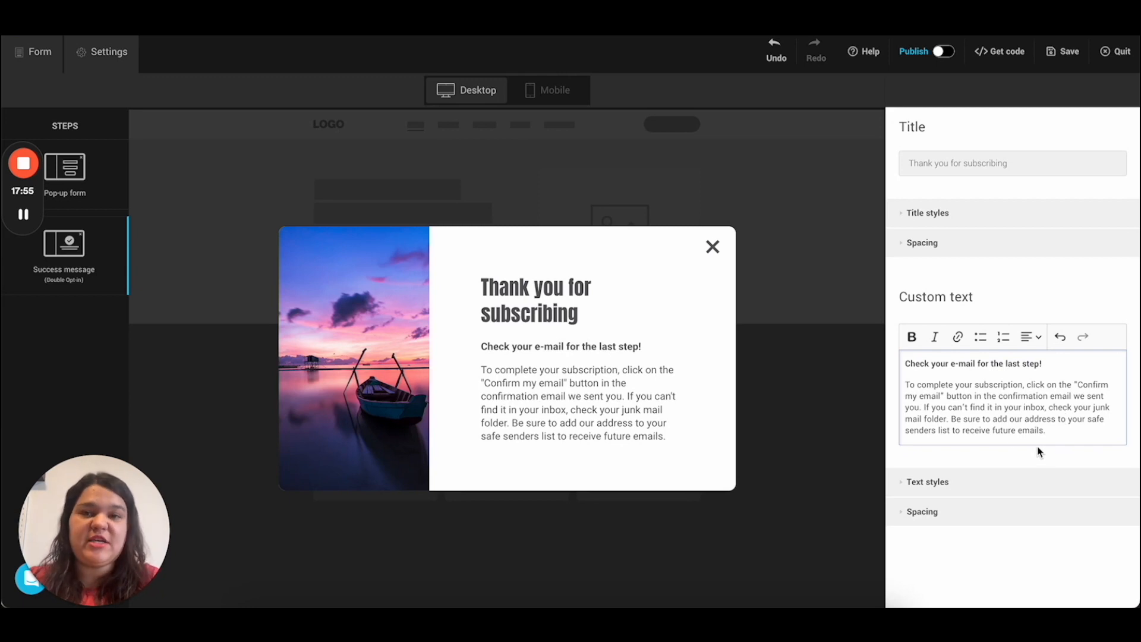
click(944, 482)
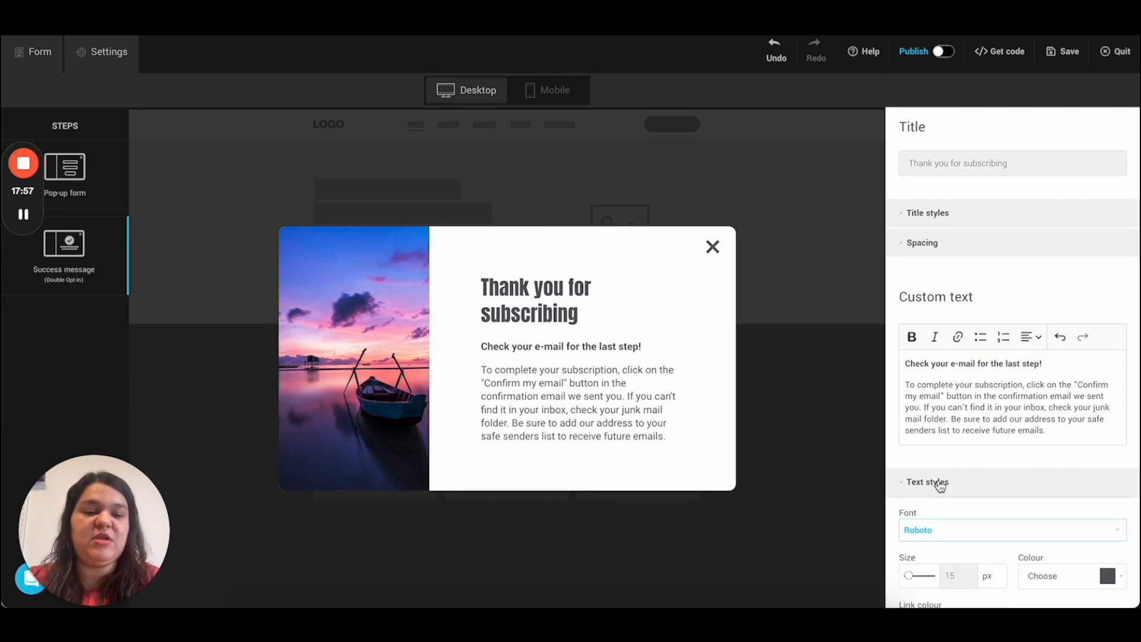
scroll(986, 517, down, 1)
click(954, 410)
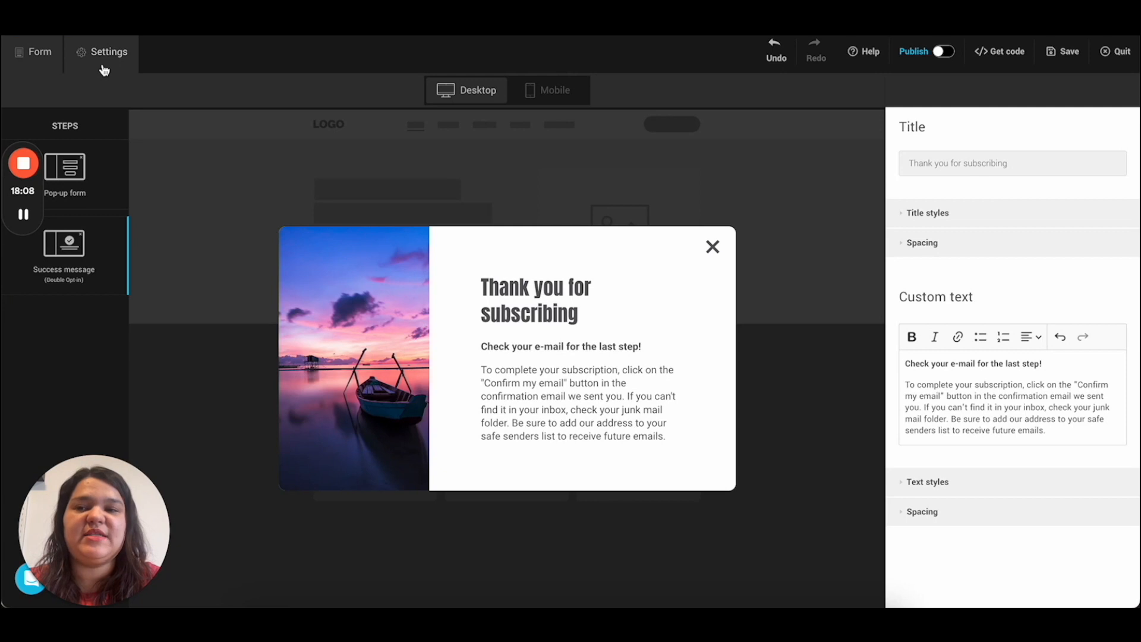
Step: Save the form, then show the pop-up on exit-intent with display frequency Always
click(1069, 58)
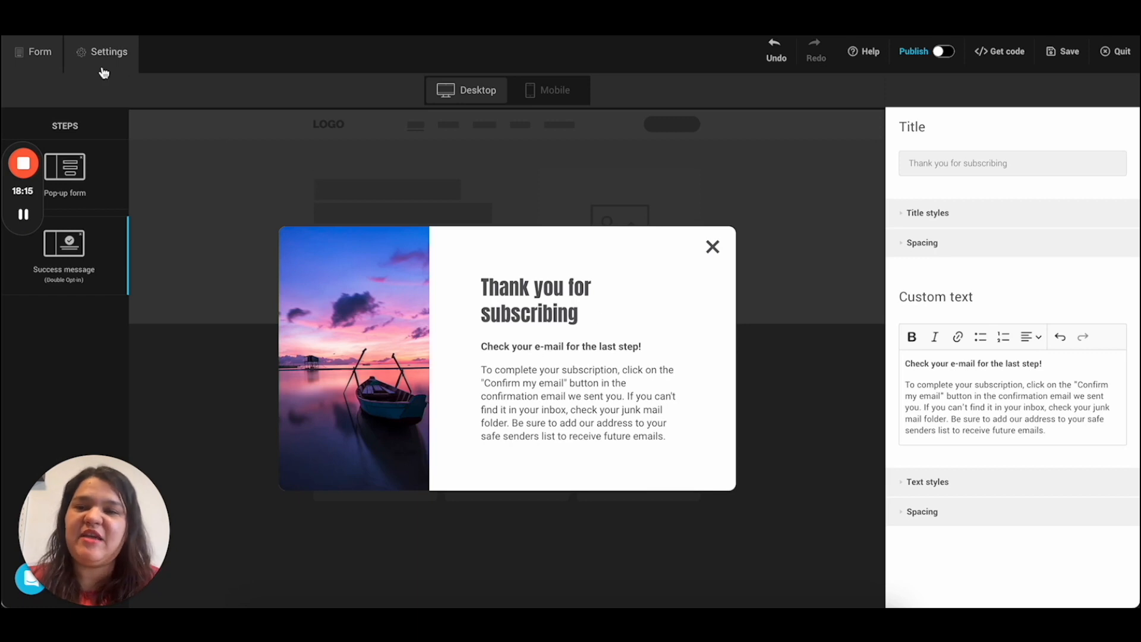
click(95, 55)
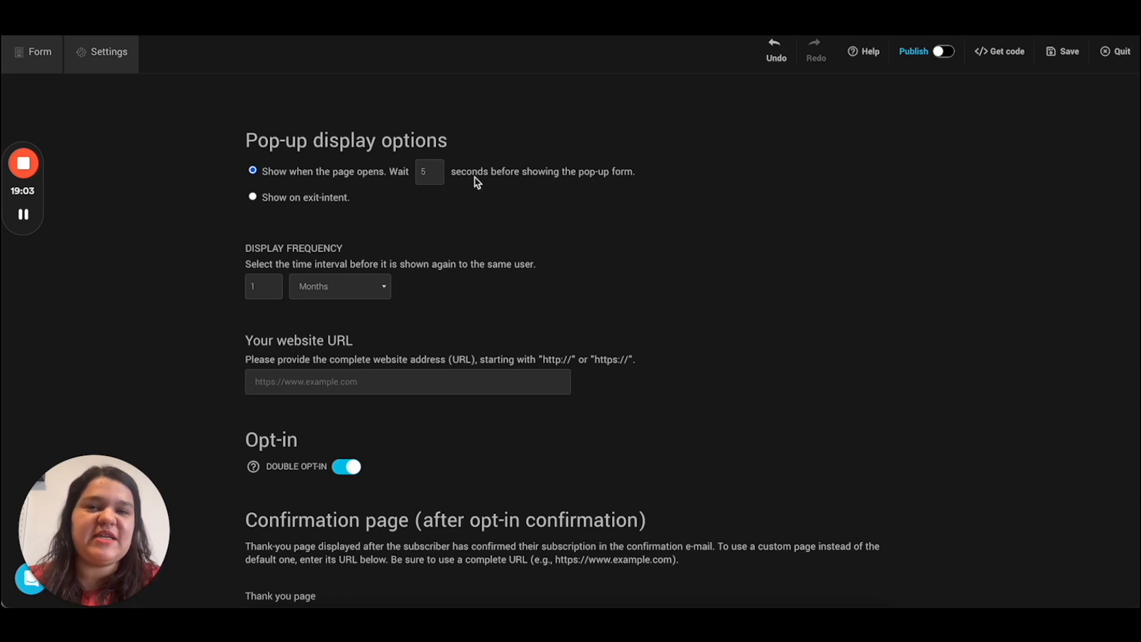
click(253, 197)
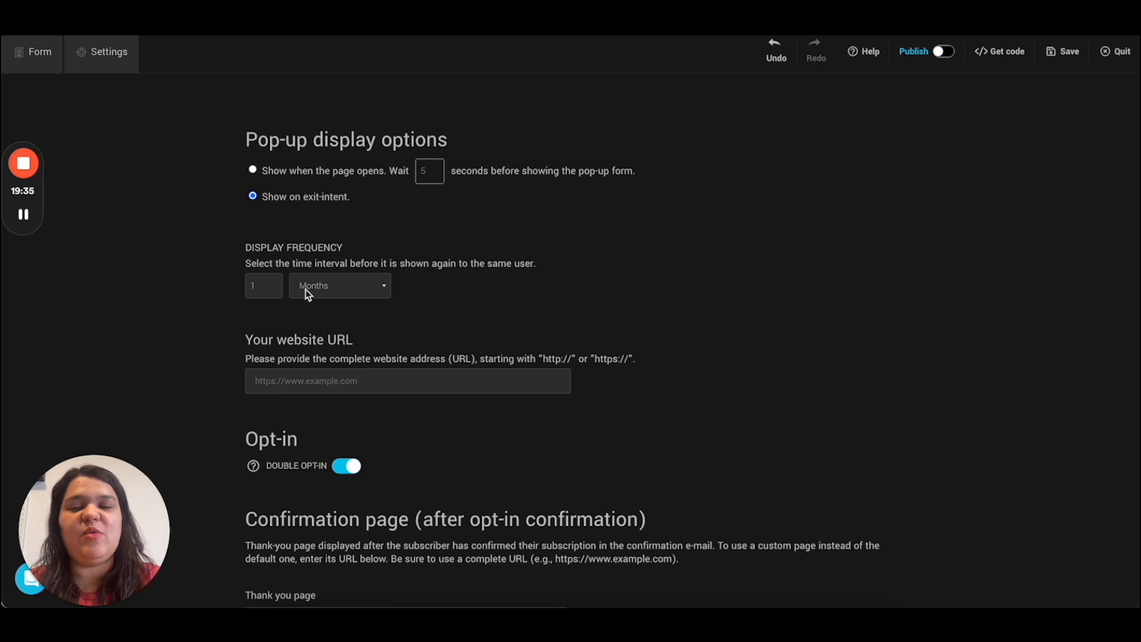
click(309, 288)
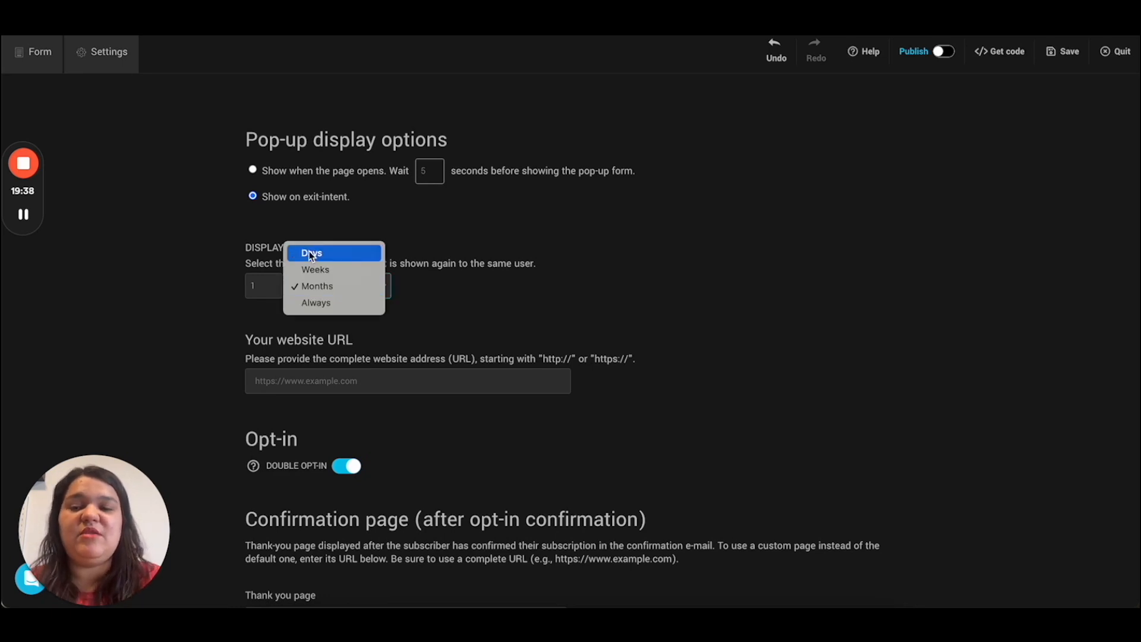
click(310, 304)
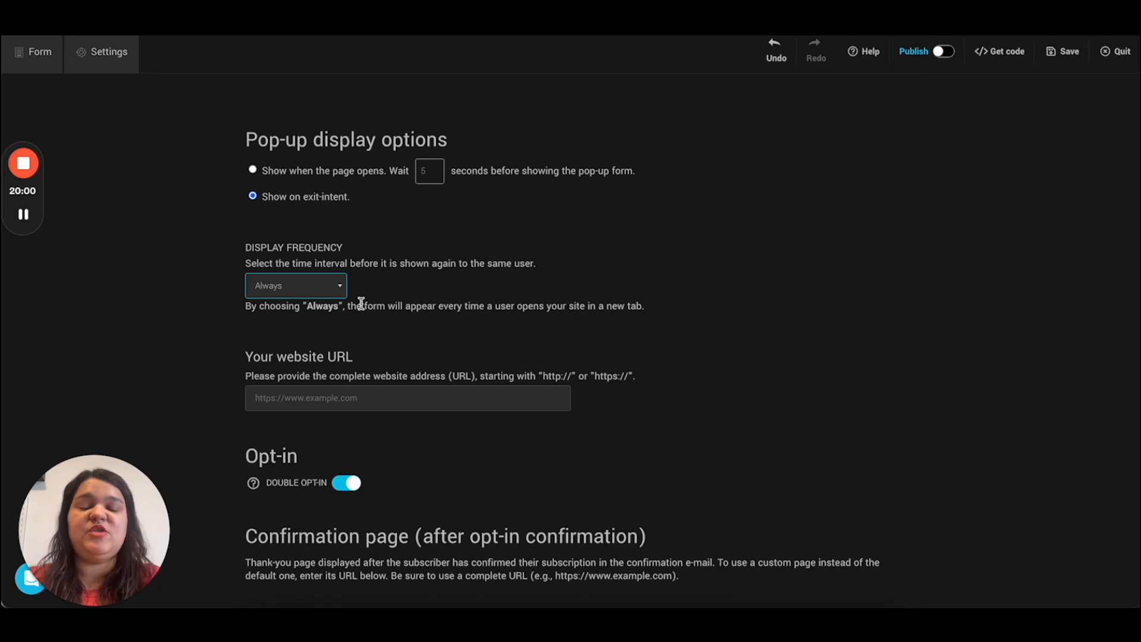
Step: Try a Weeks display frequency, testing frequency numbers 5, 3, 1 and finally 3
click(339, 291)
click(314, 254)
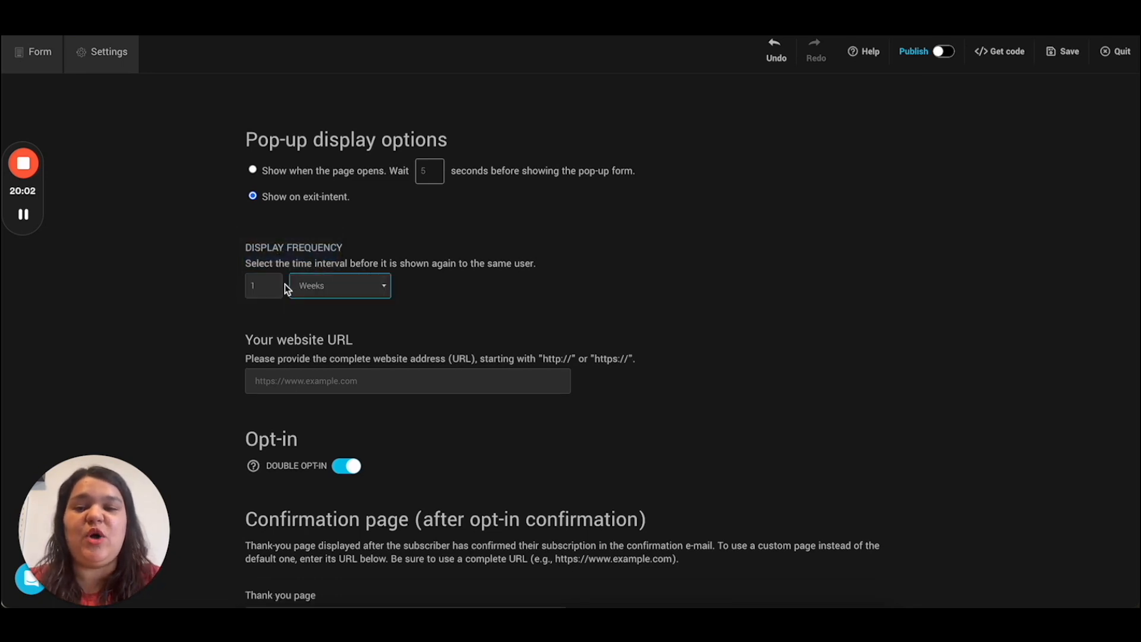
click(265, 285)
text(5)
key(BackSpace)
text(3)
key(BackSpace)
text(1)
click(298, 285)
click(296, 284)
click(279, 284)
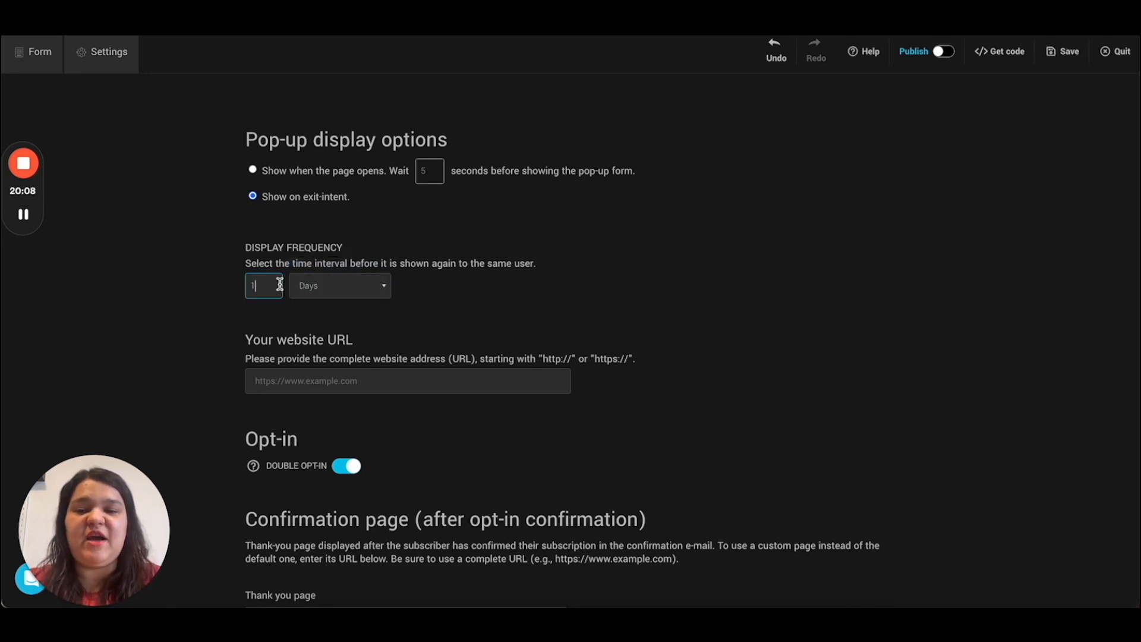
key(BackSpace)
text(3)
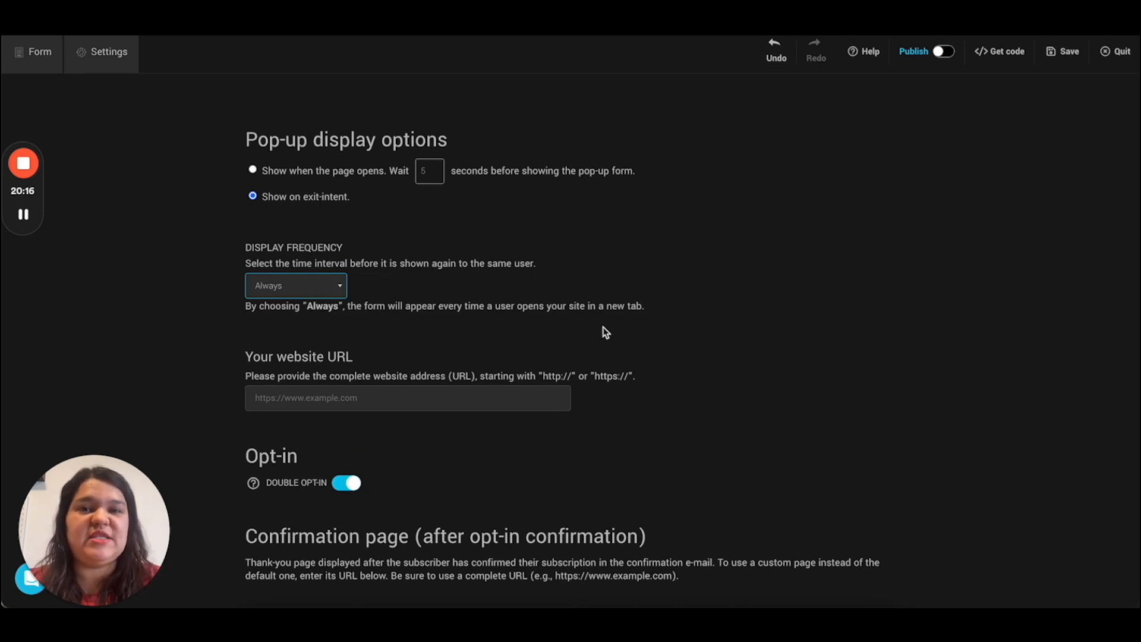
scroll(601, 332, down, 2)
click(397, 335)
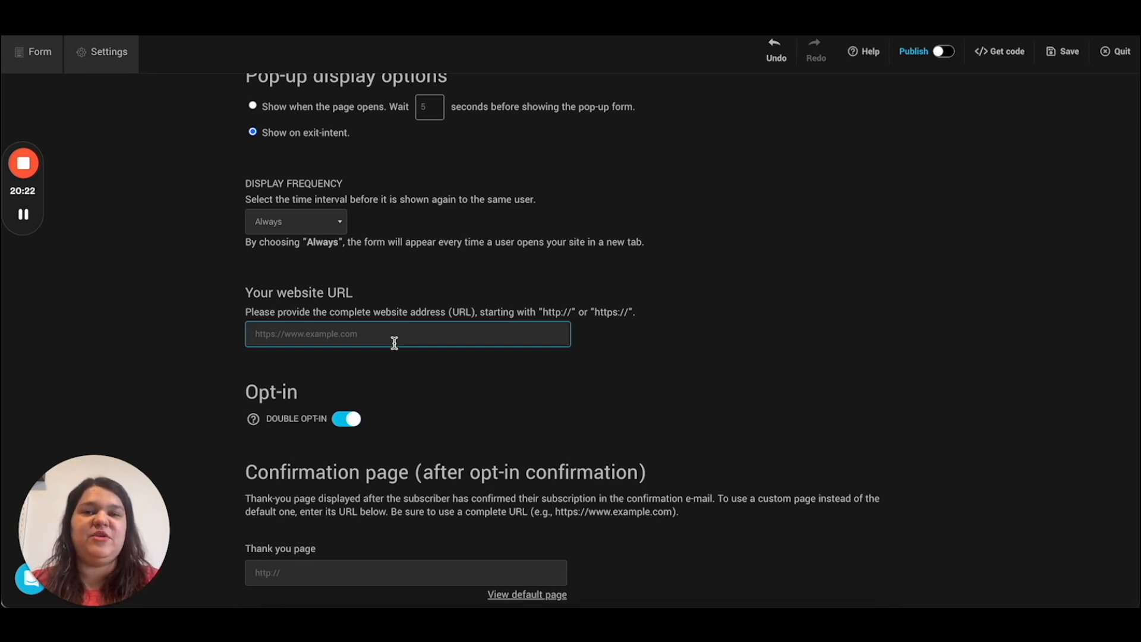
text(http)
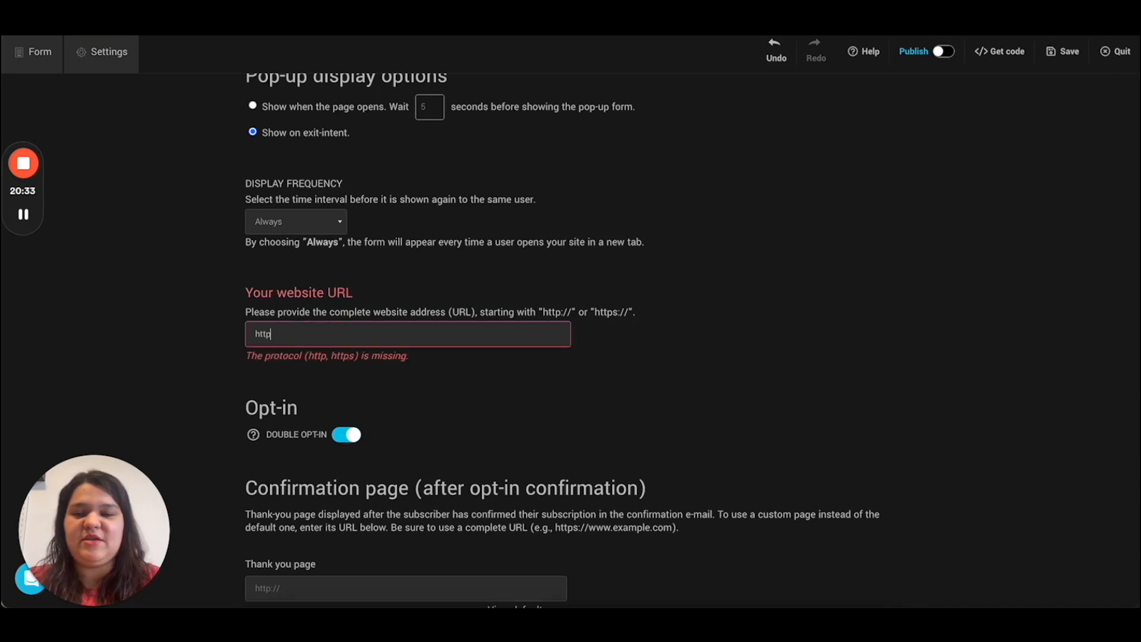
text(s://cyberimpact.com)
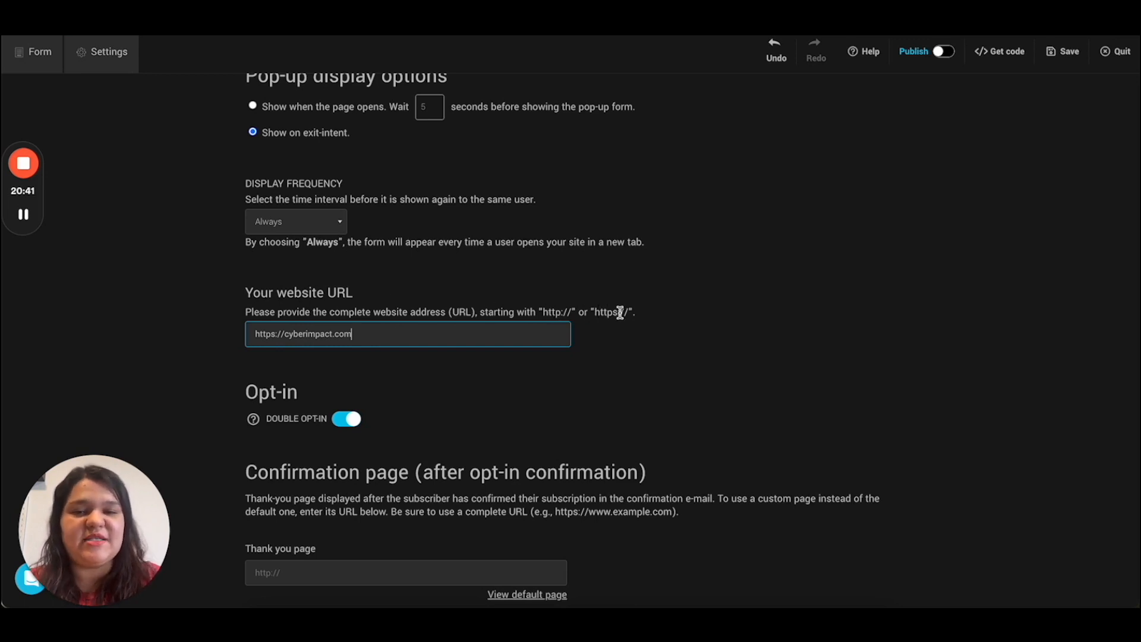
scroll(619, 311, down, 1)
scroll(357, 357, down, 2)
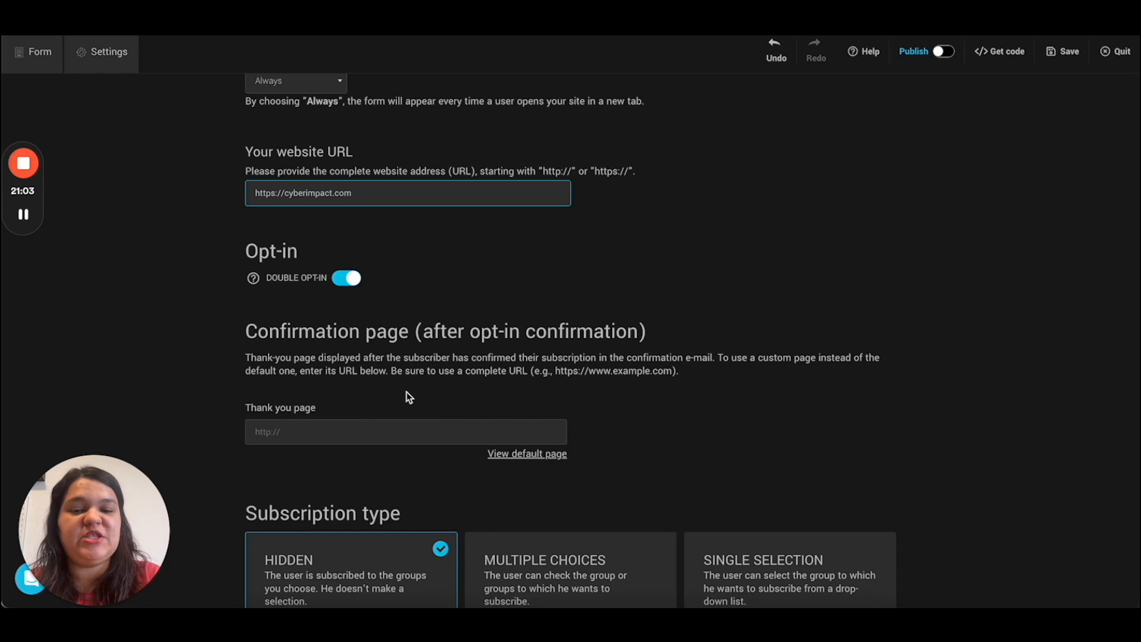
Step: Keep the Hidden subscription type, target the Infolettre group, and save the settings
scroll(407, 391, down, 2)
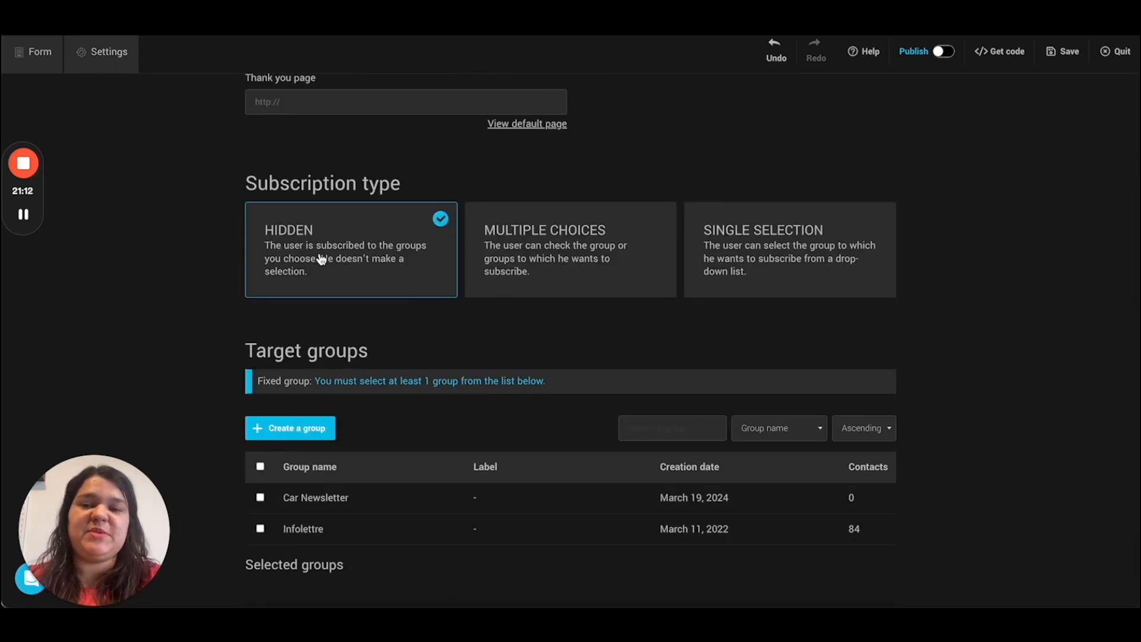
scroll(319, 279, down, 1)
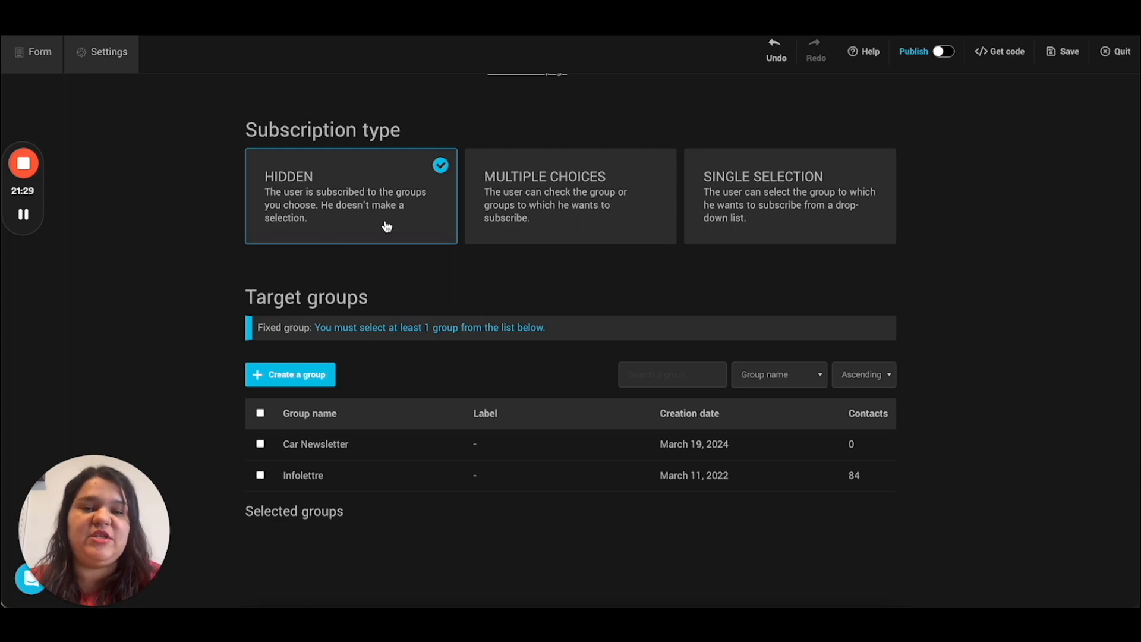
click(517, 223)
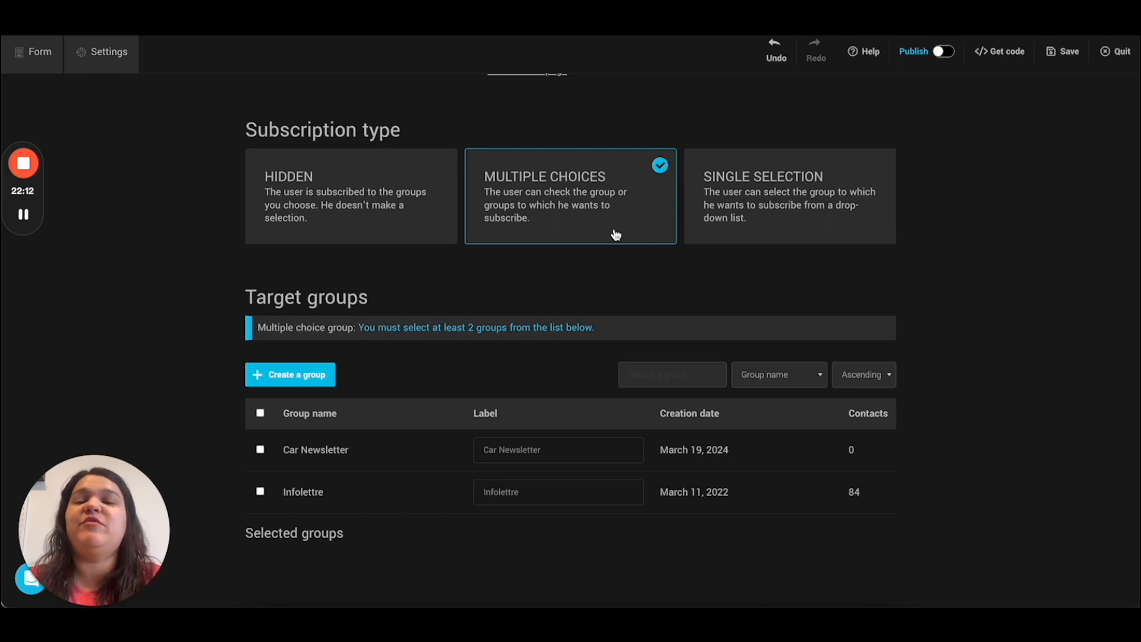
click(776, 205)
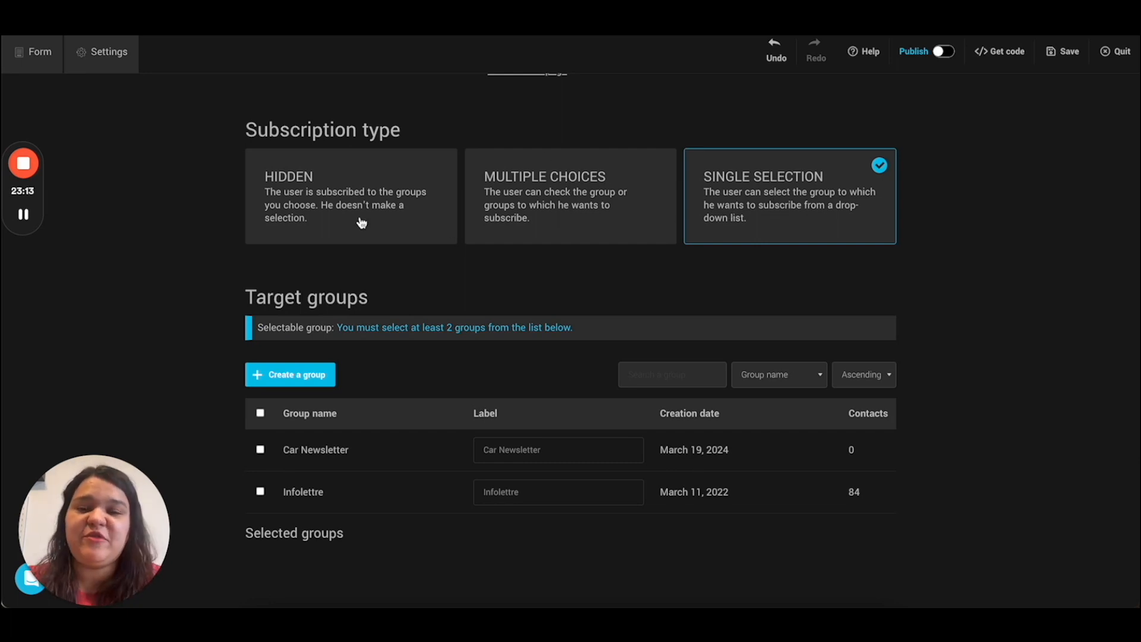
click(362, 223)
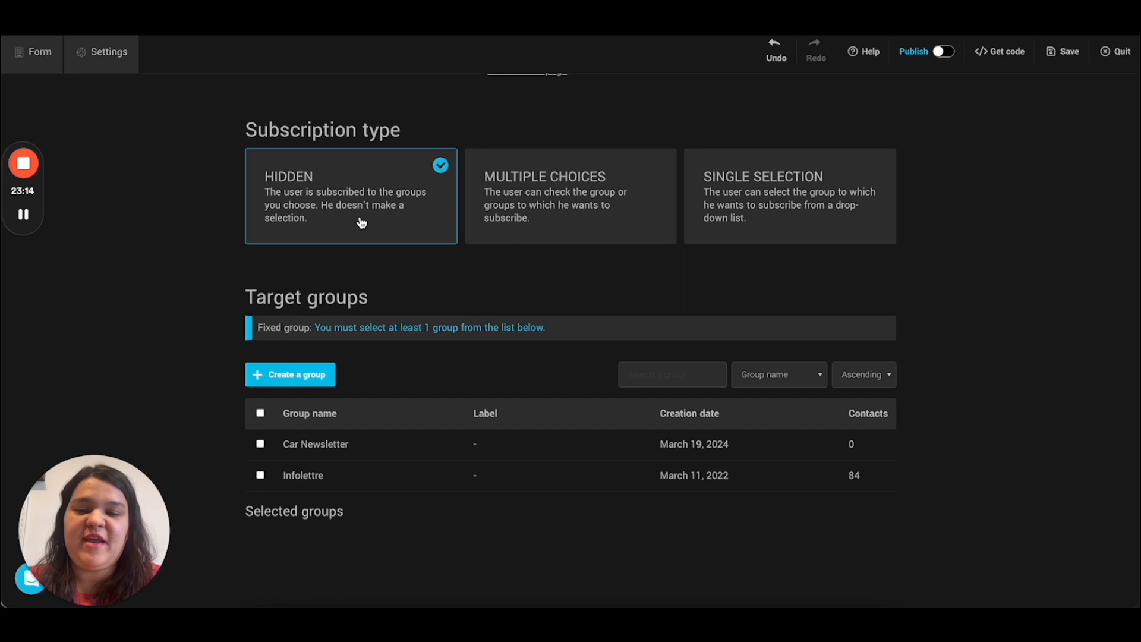
click(260, 475)
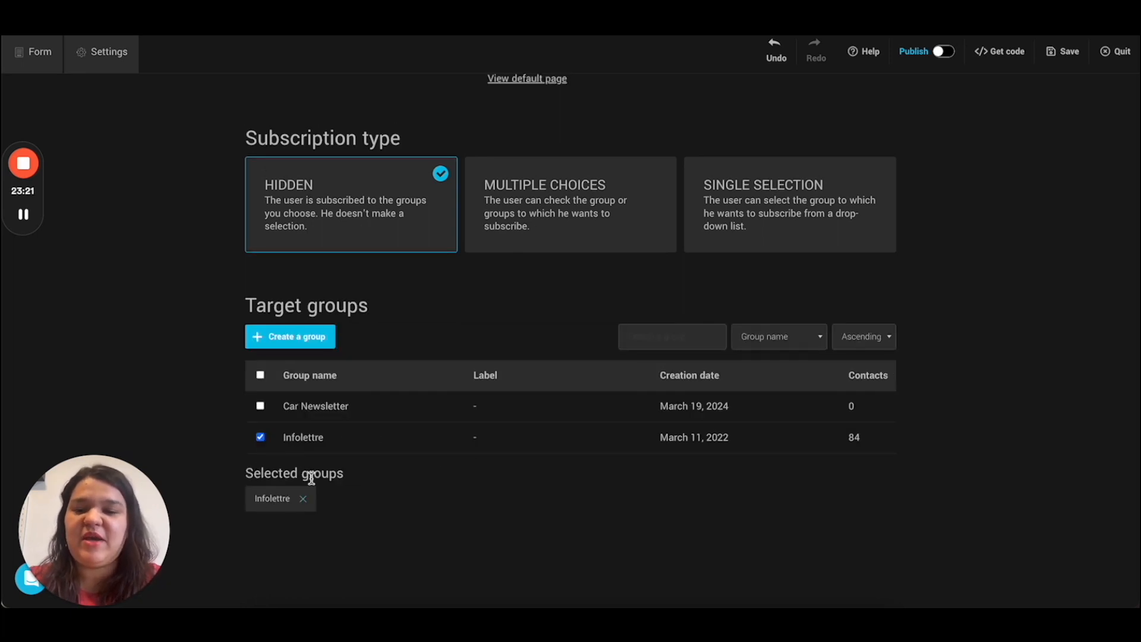
click(1061, 51)
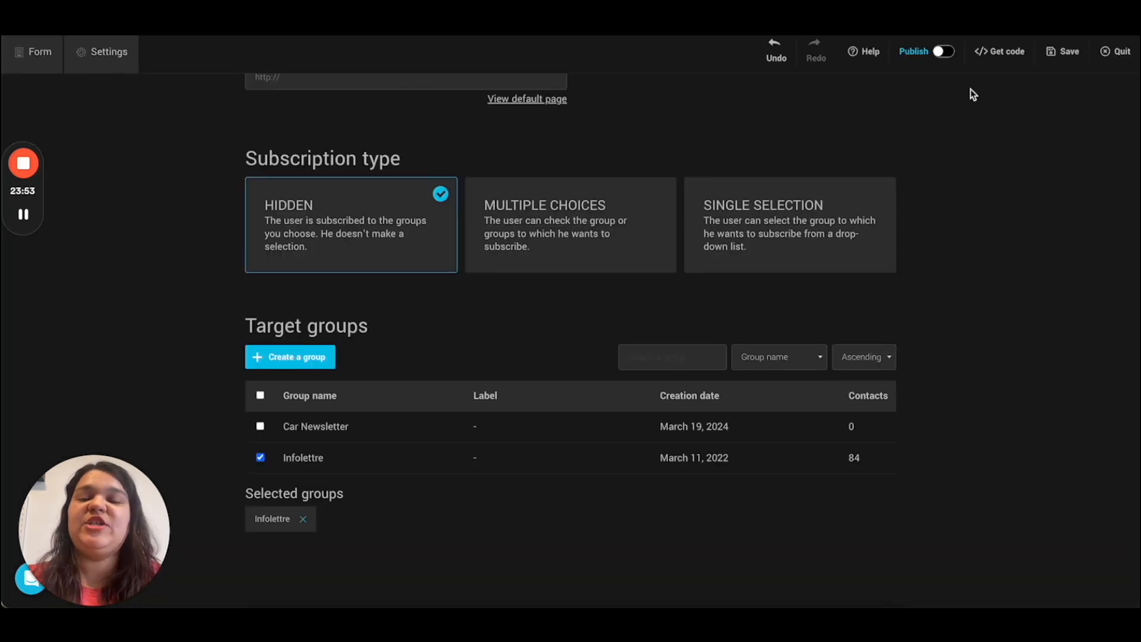
Step: Publish the Test - Travel Agency pop-up and return to the Forms list
click(944, 51)
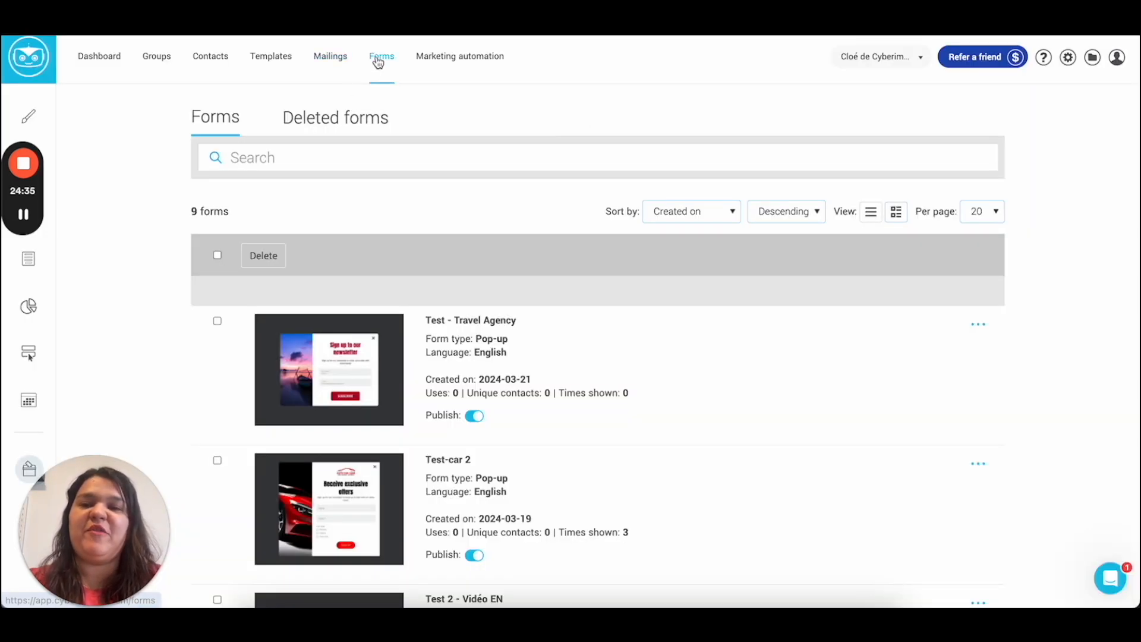
click(382, 58)
scroll(670, 369, down, 7)
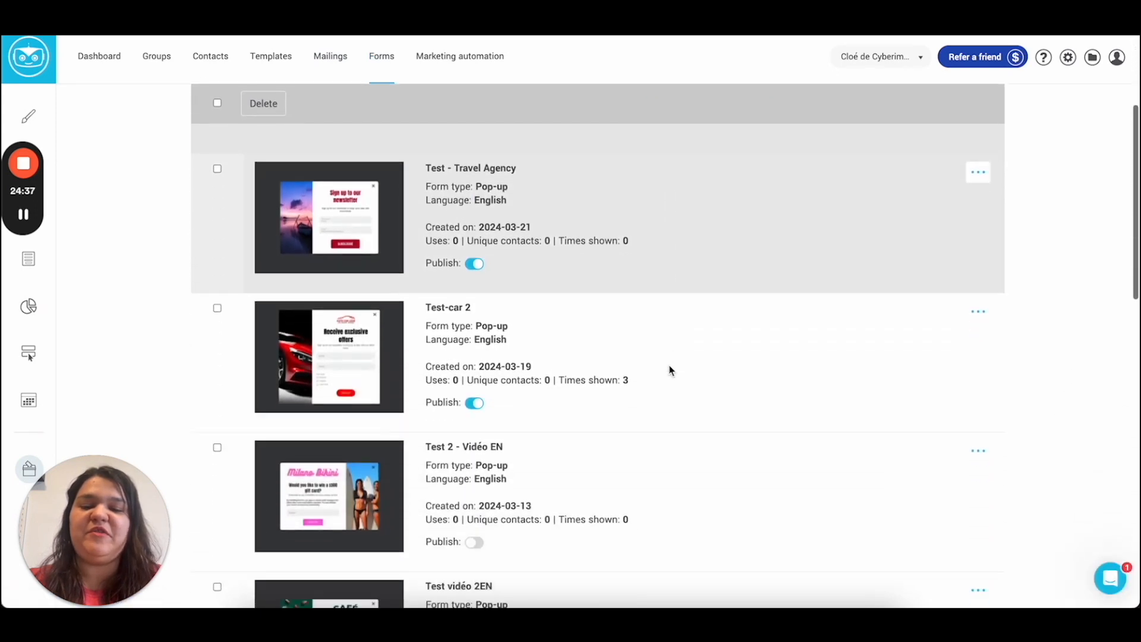
scroll(670, 369, up, 6)
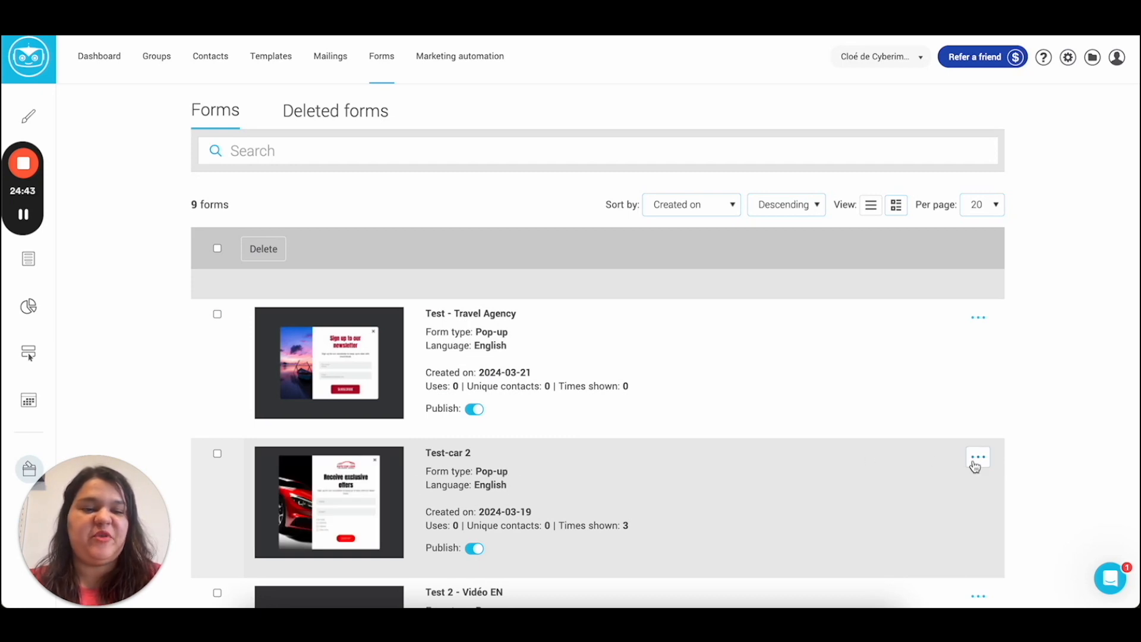
Step: Copy the Test-car 2 pop-up's embed code to the clipboard
click(976, 465)
click(898, 482)
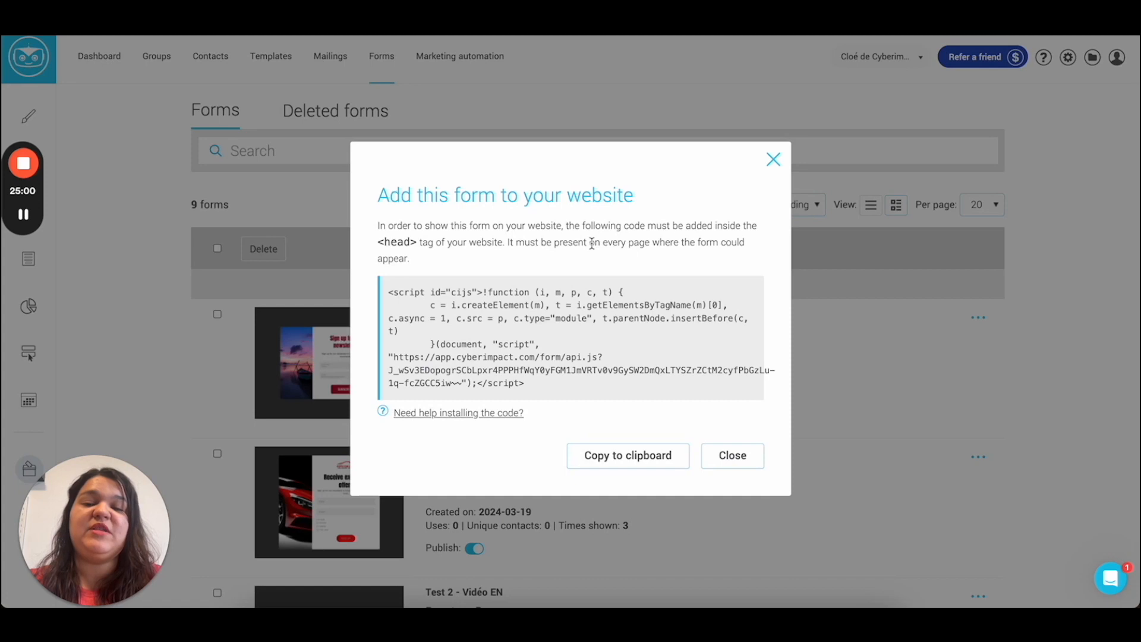
click(624, 461)
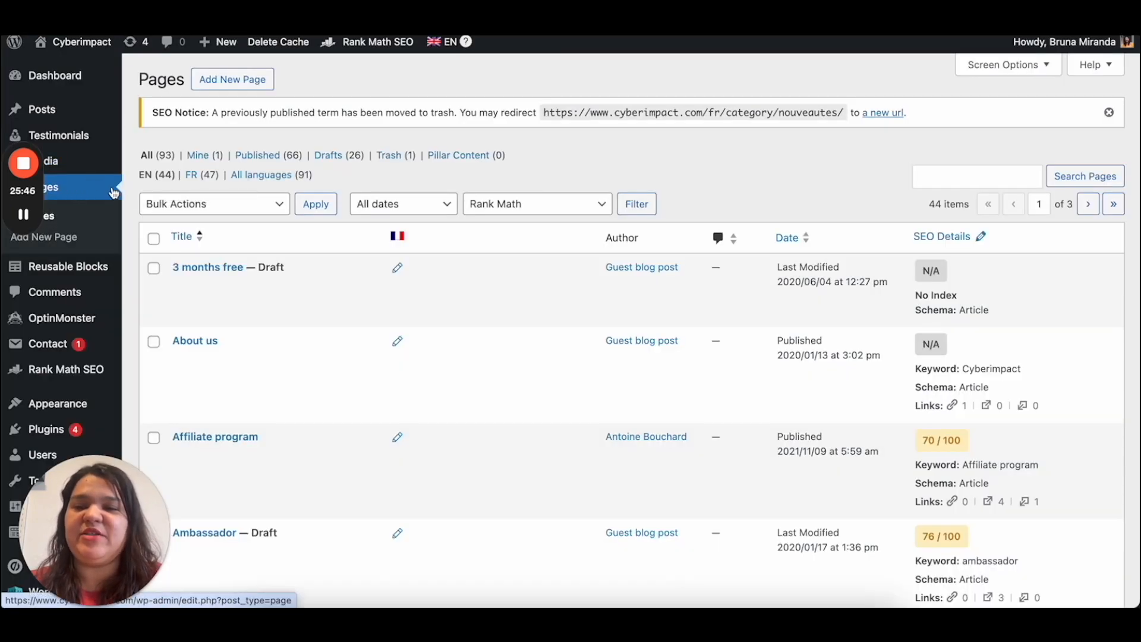
Step: Open the draft Test – Pop up page in the WordPress editor
click(331, 155)
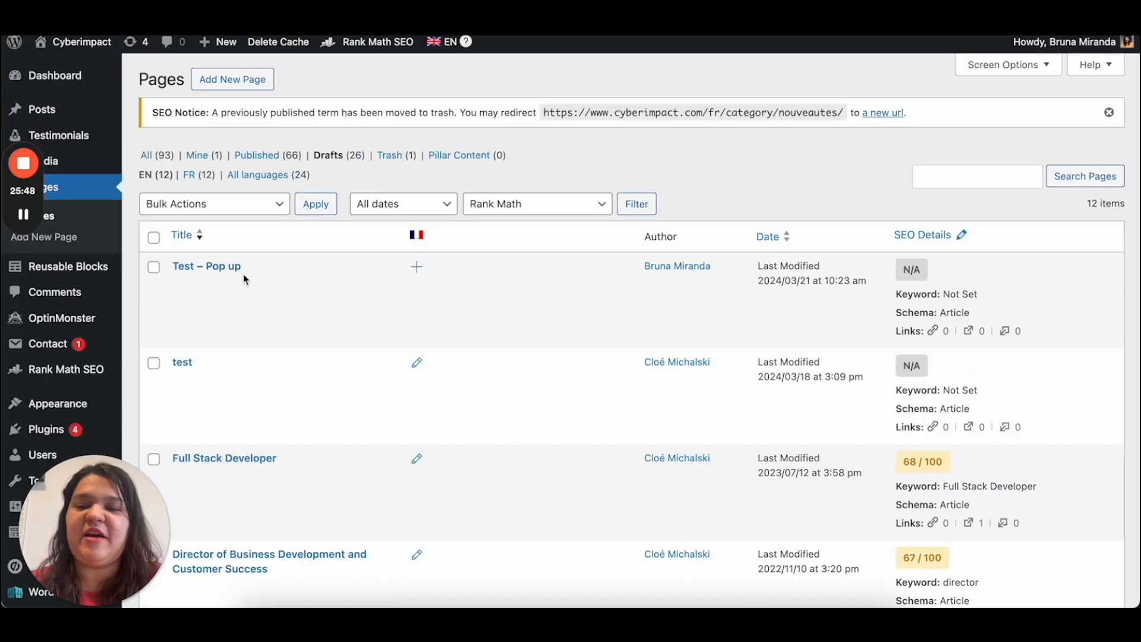
click(181, 285)
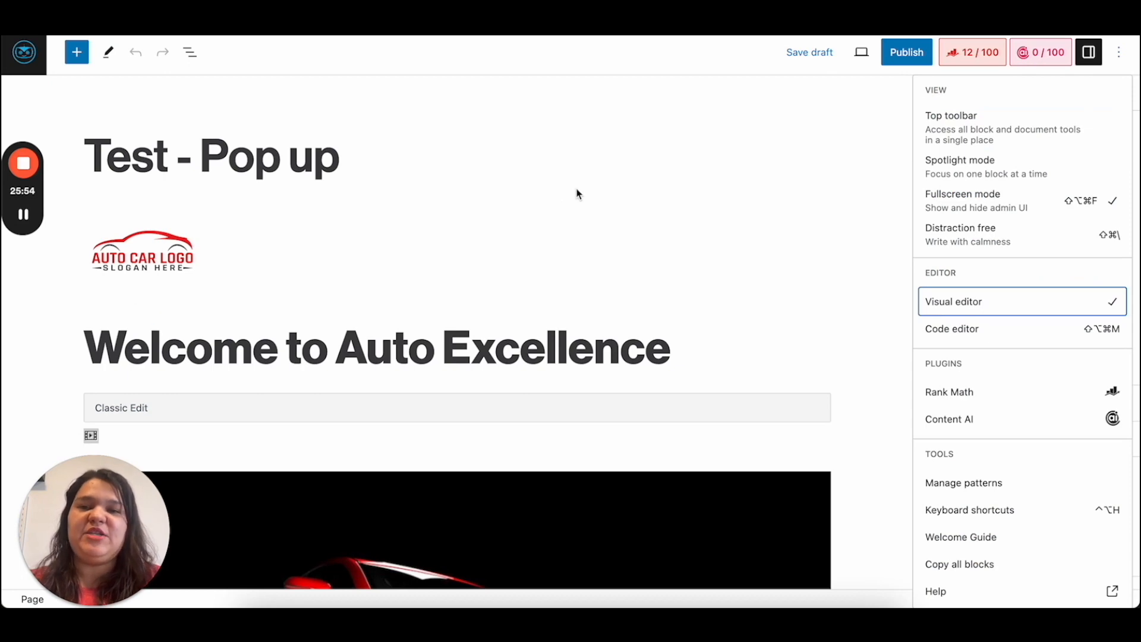
scroll(868, 372, down, 10)
scroll(867, 372, down, 5)
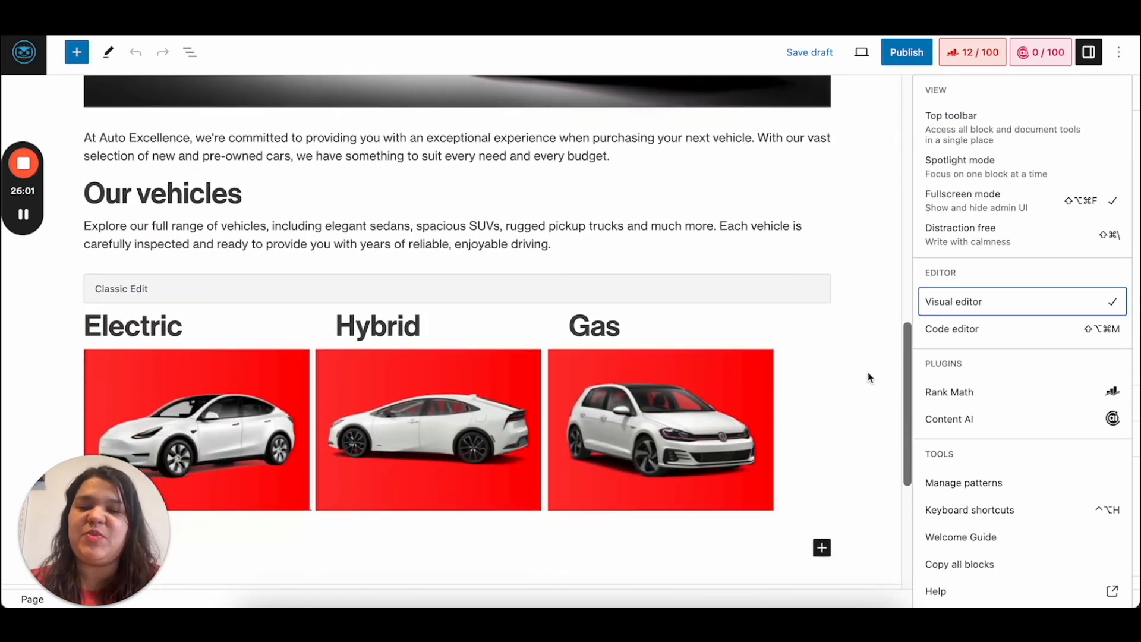
scroll(860, 266, up, 2)
scroll(859, 267, up, 12)
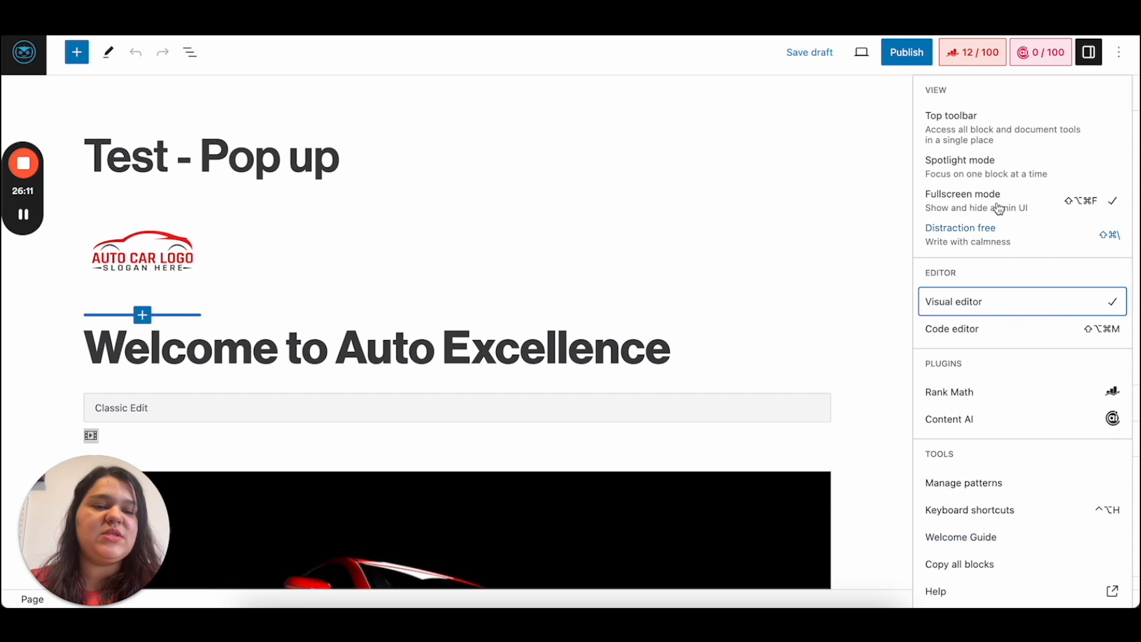
Step: In the code editor, paste the Cyberimpact script below the heading block and save the draft
click(957, 330)
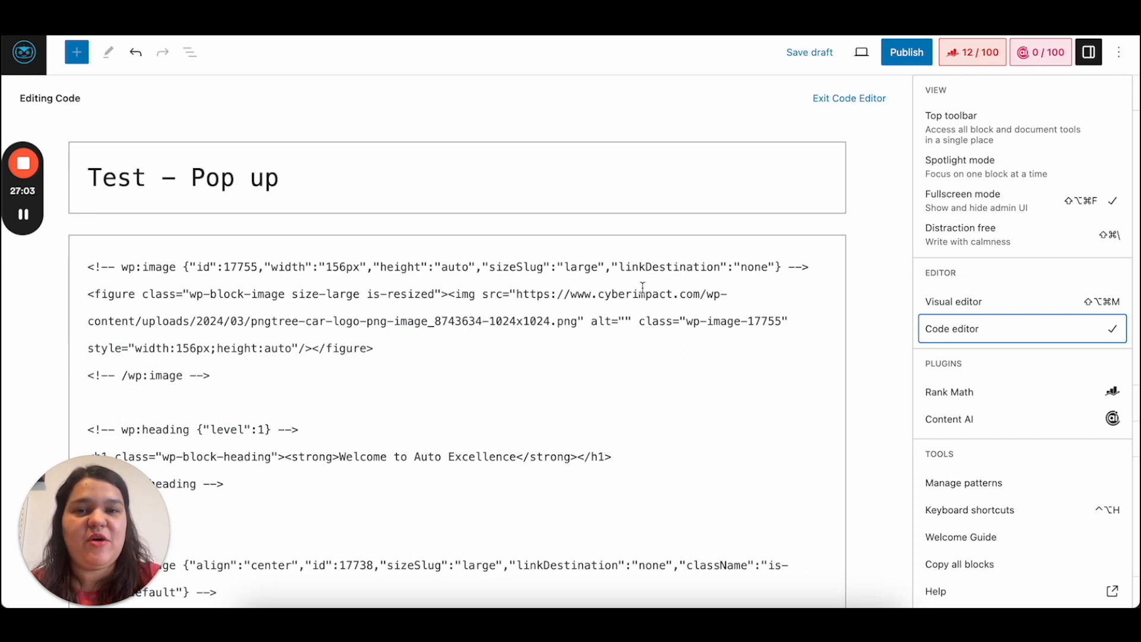
key(super+f)
text(head)
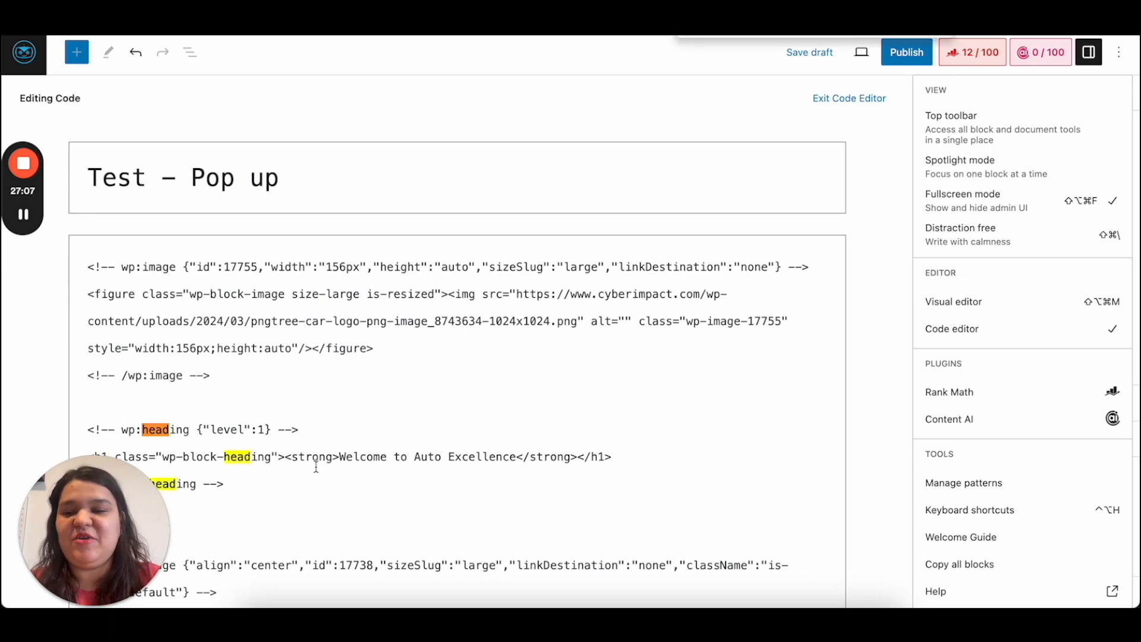
scroll(315, 466, down, 2)
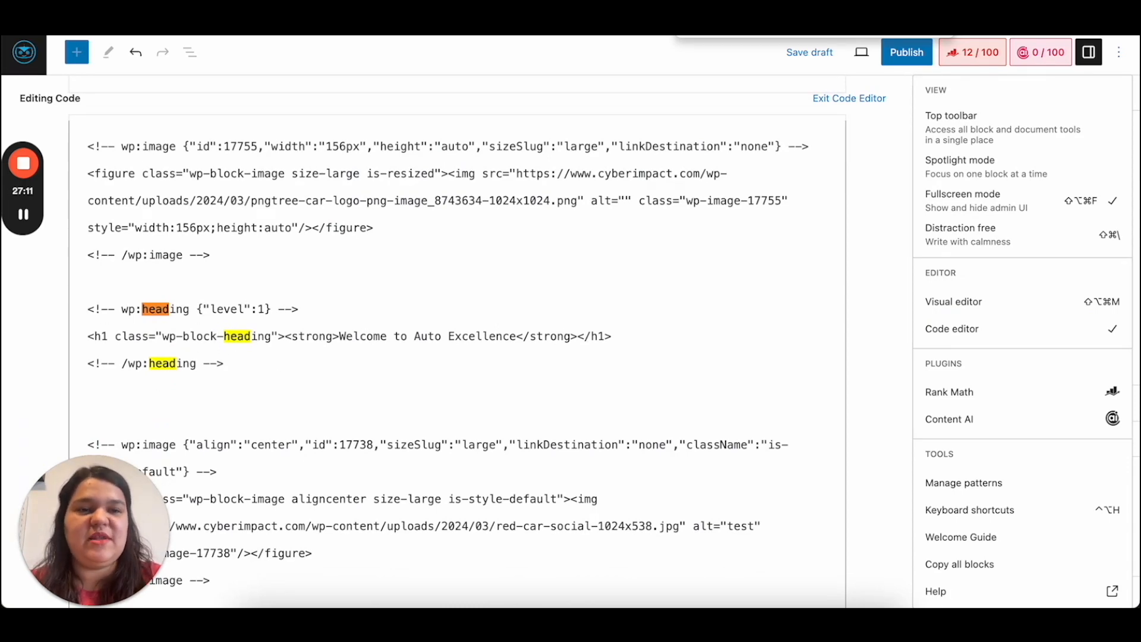
key(Escape)
click(198, 382)
key(ctrl+v)
scroll(321, 369, down, 3)
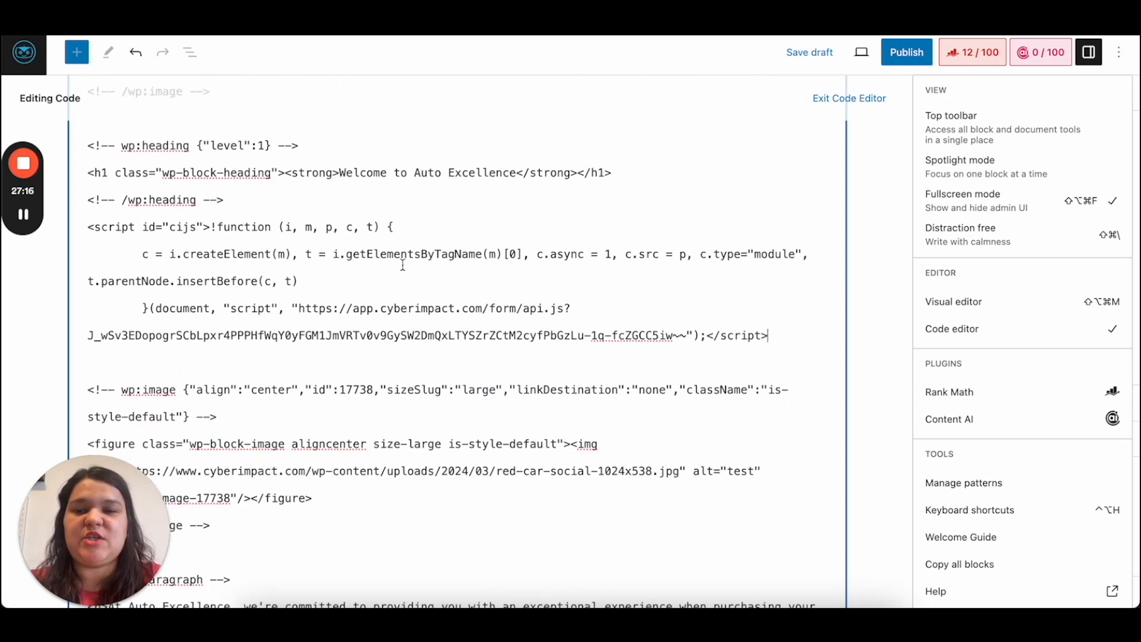
click(797, 55)
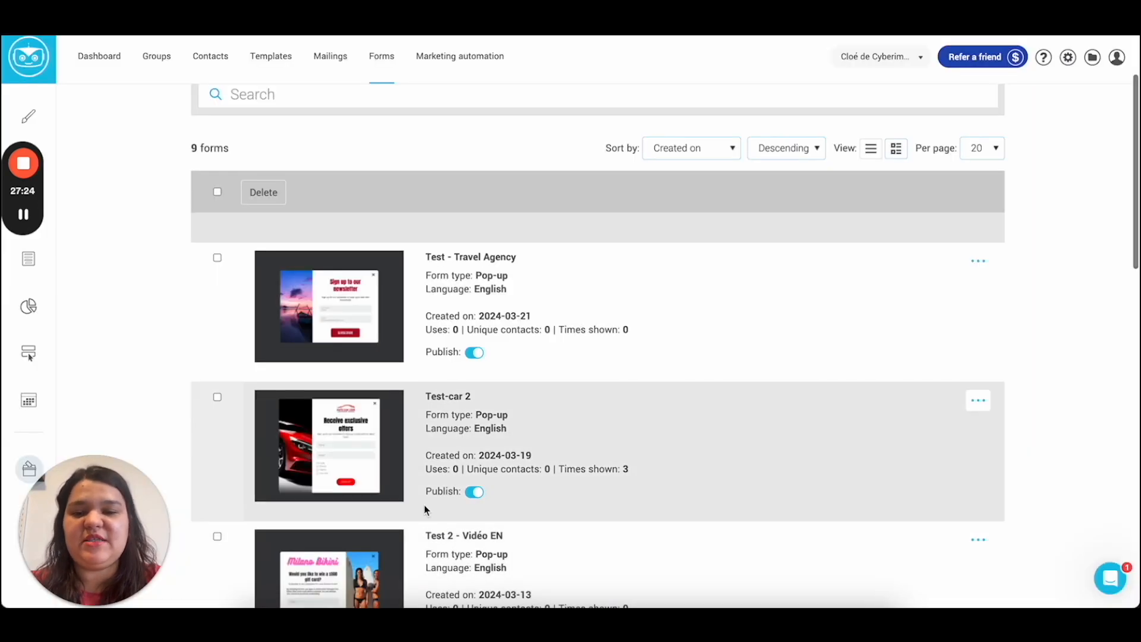
Step: Preview the Test – Pop up page in a new tab and scroll through it
scroll(428, 509, down, 1)
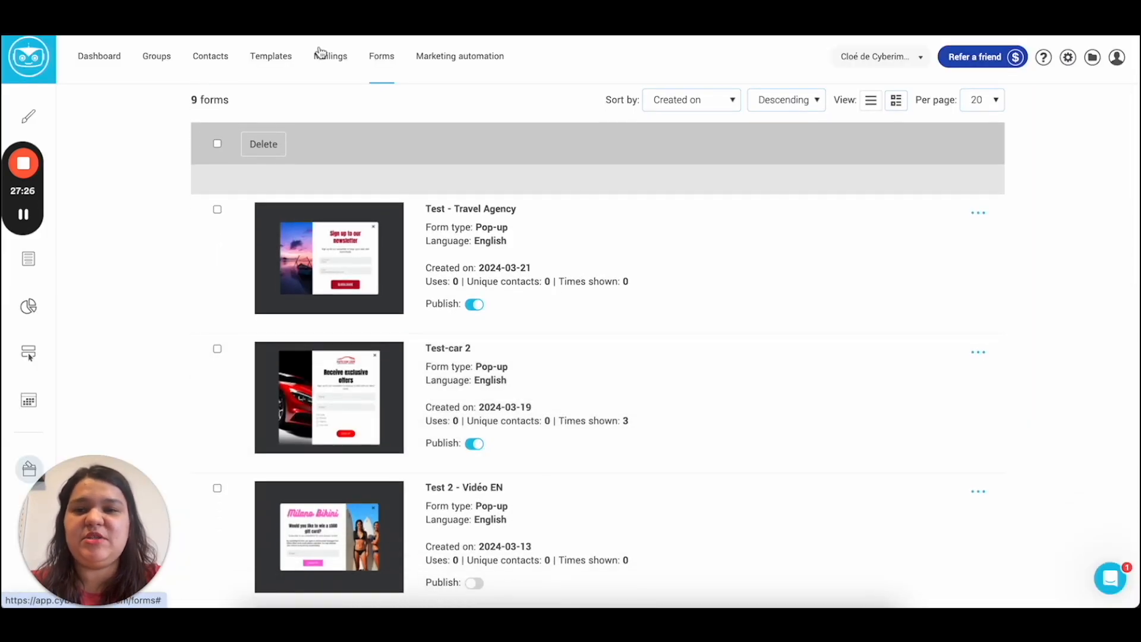
click(862, 51)
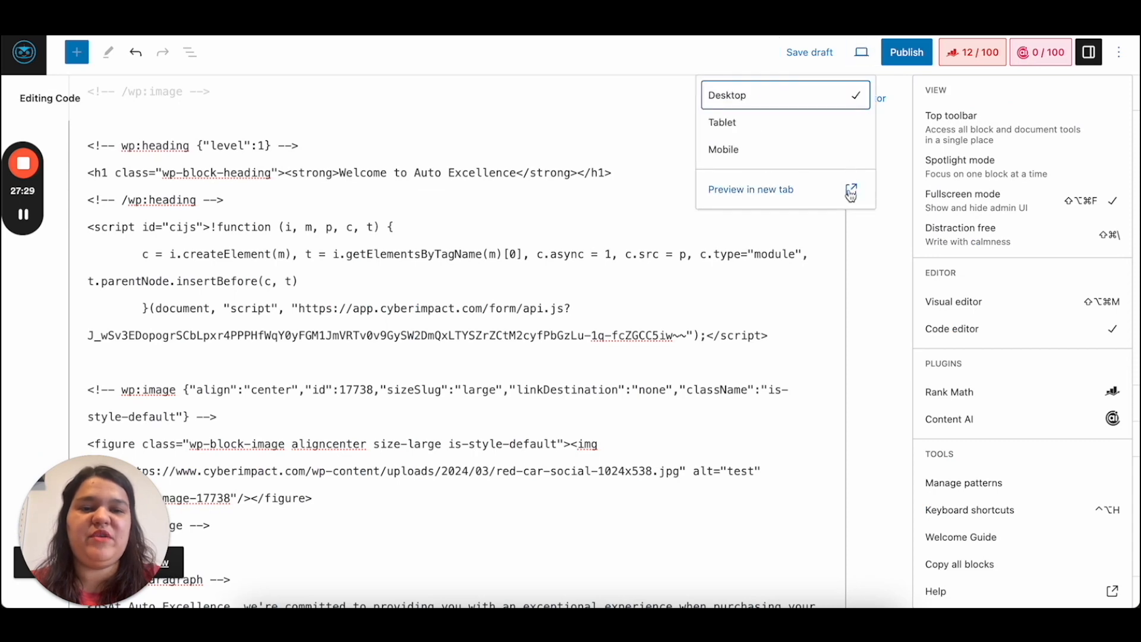
click(851, 191)
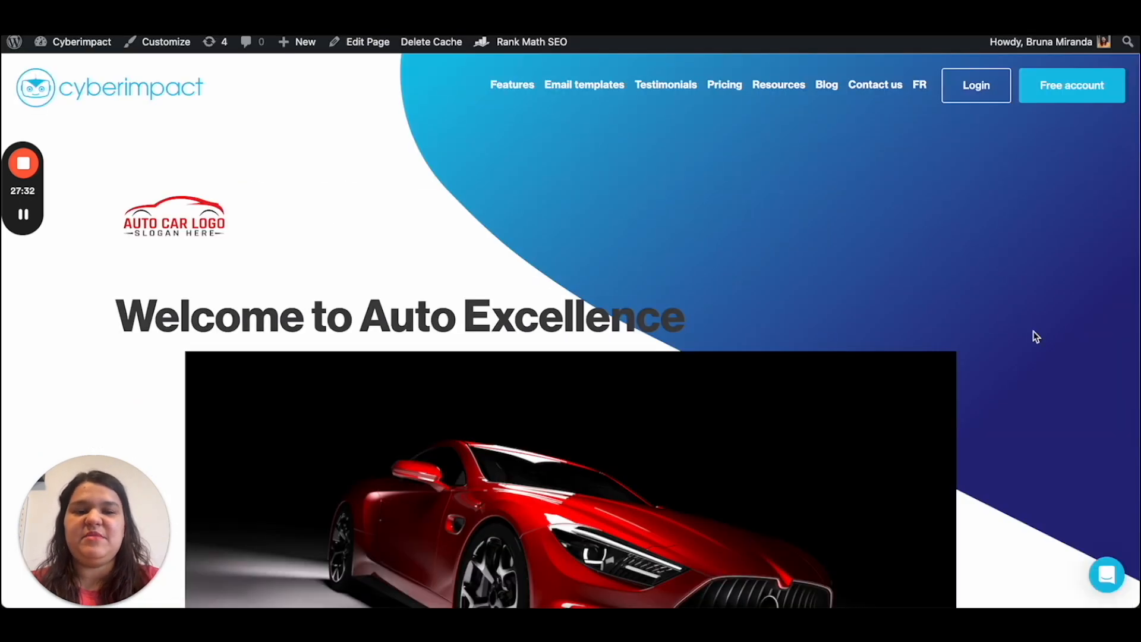
scroll(1015, 383, down, 3)
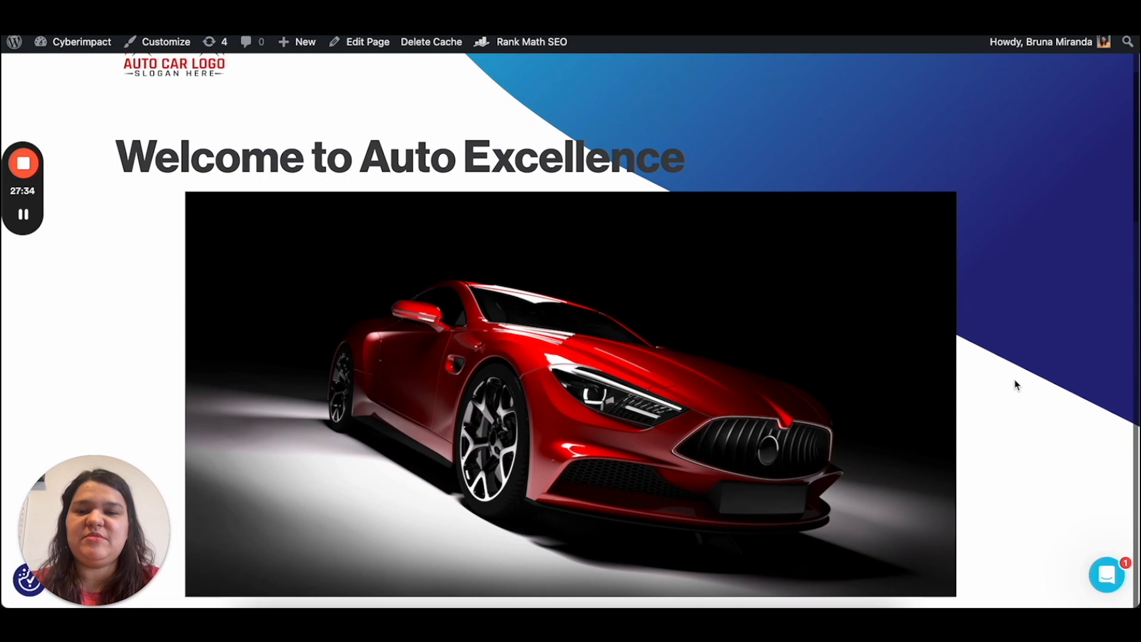
scroll(913, 438, down, 9)
scroll(913, 439, down, 2)
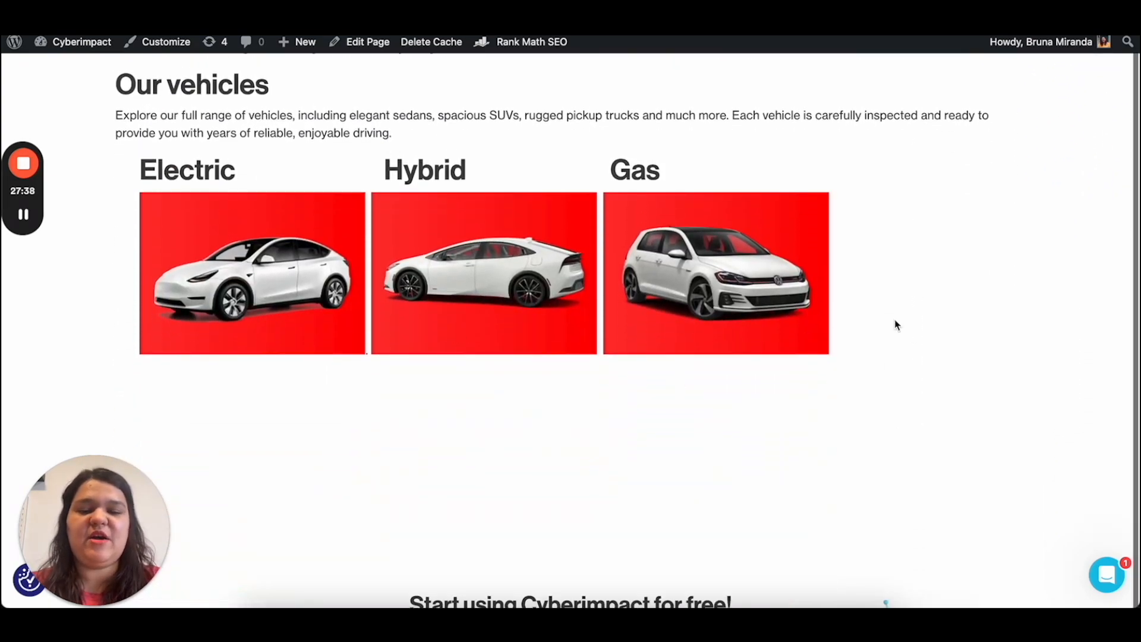
scroll(896, 324, up, 14)
scroll(797, 405, up, 2)
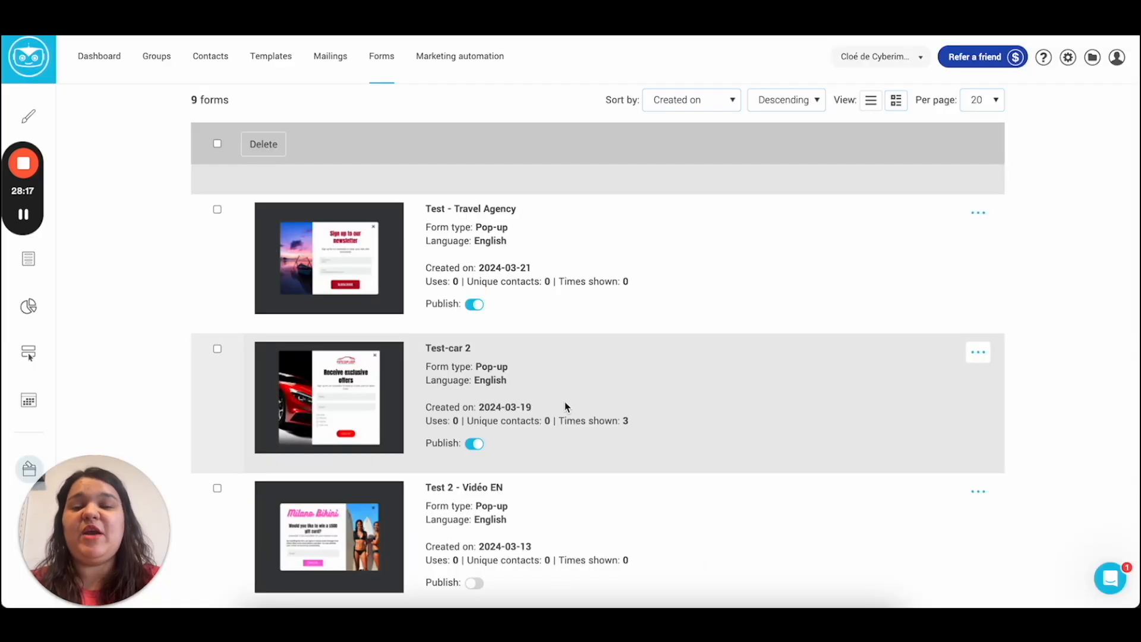
Step: Unpublish Test-car 2, then save the WordPress draft again and recheck the page
click(475, 444)
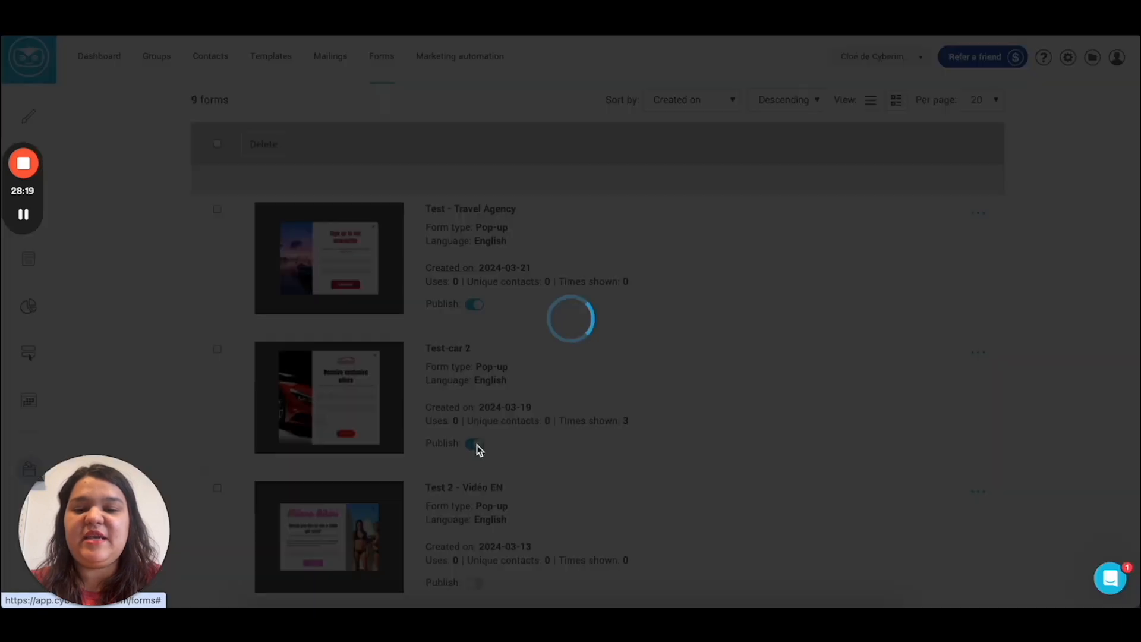
scroll(476, 458, down, 3)
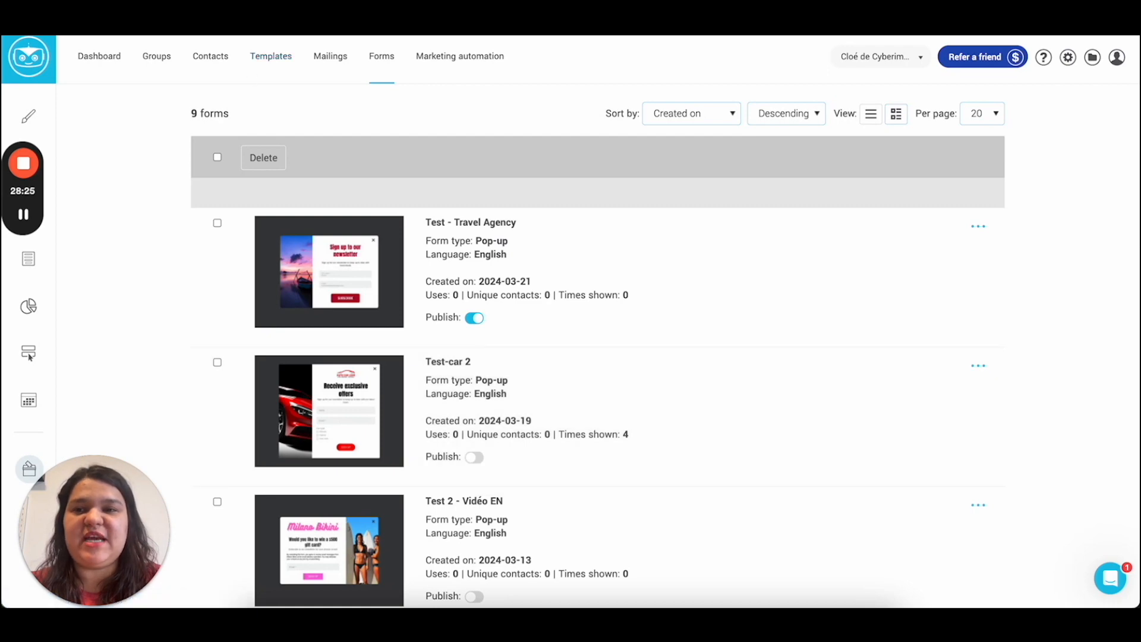
key(ctrl+Tab)
click(808, 55)
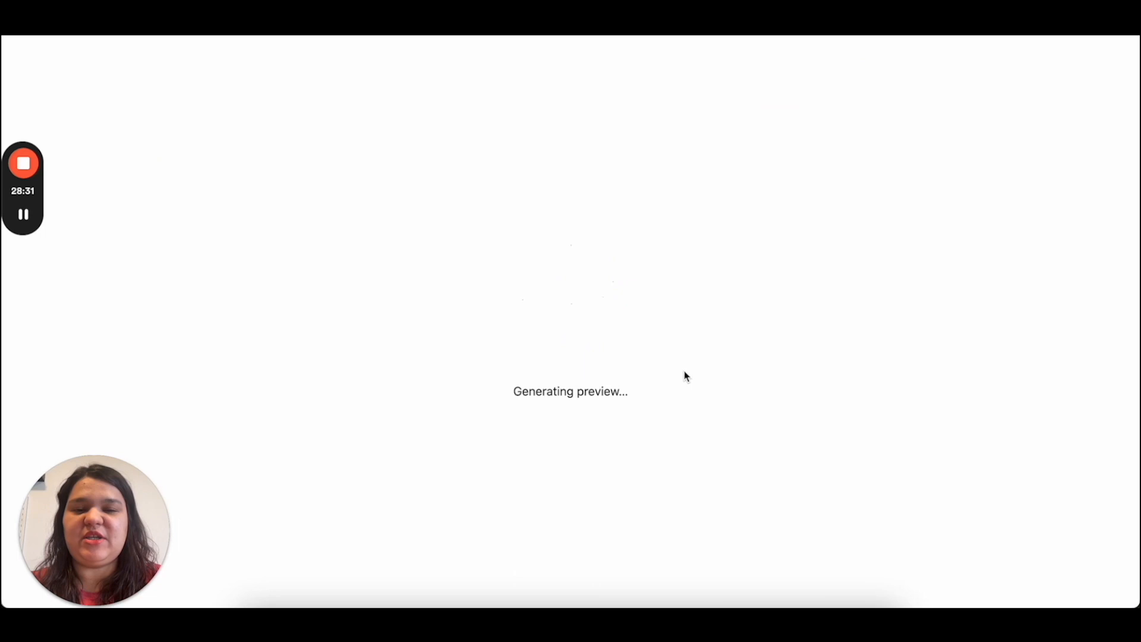
scroll(687, 376, down, 10)
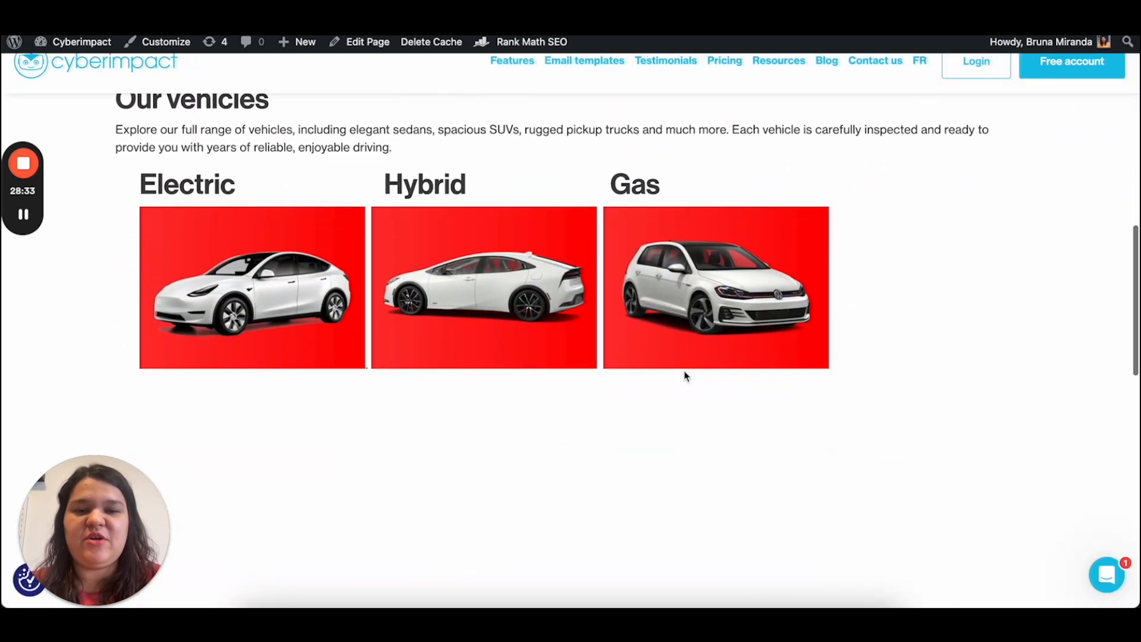
scroll(685, 376, up, 7)
scroll(494, 204, up, 3)
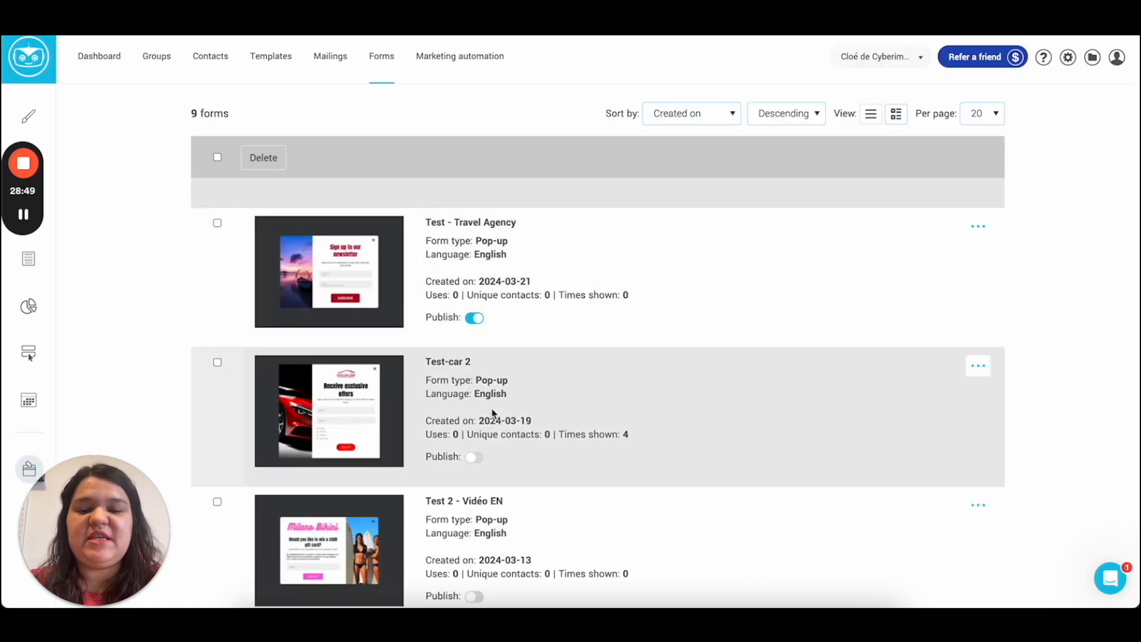
scroll(492, 413, down, 1)
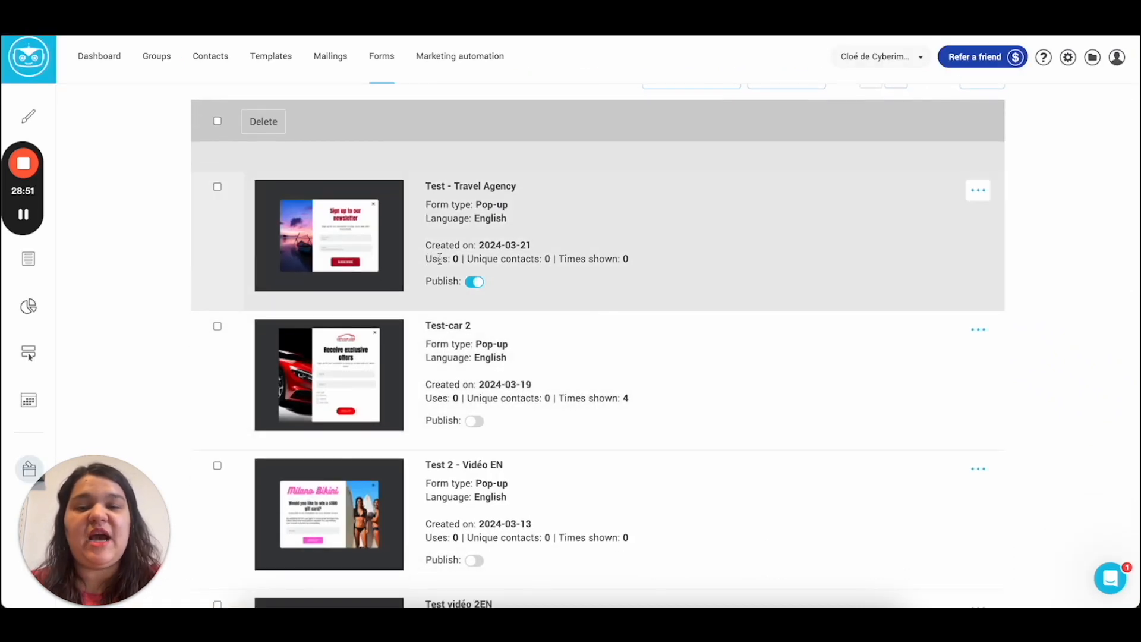